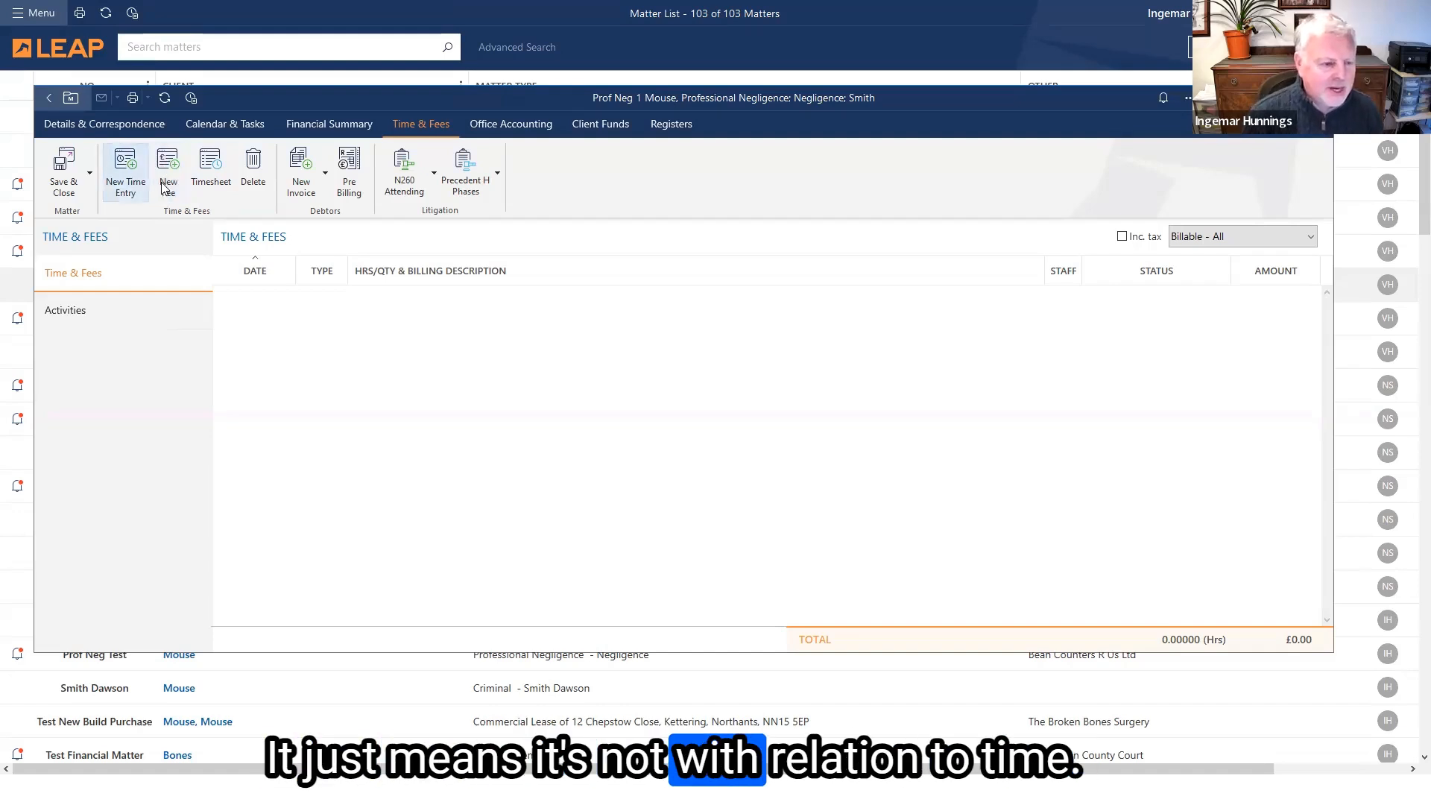
Step: Start a new fee on the matter and fill it in from the div activity code
left_click(168, 164)
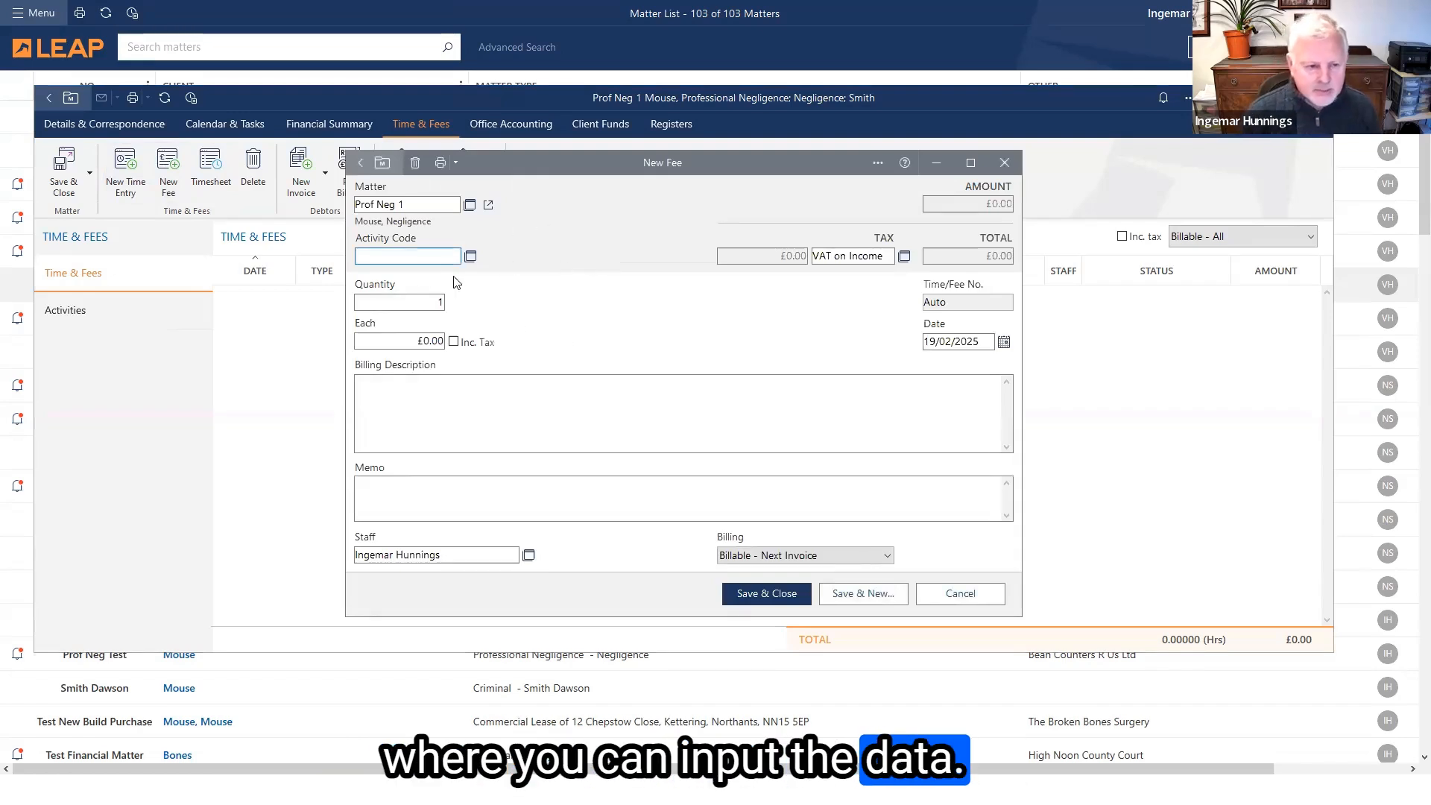
left_click(418, 341)
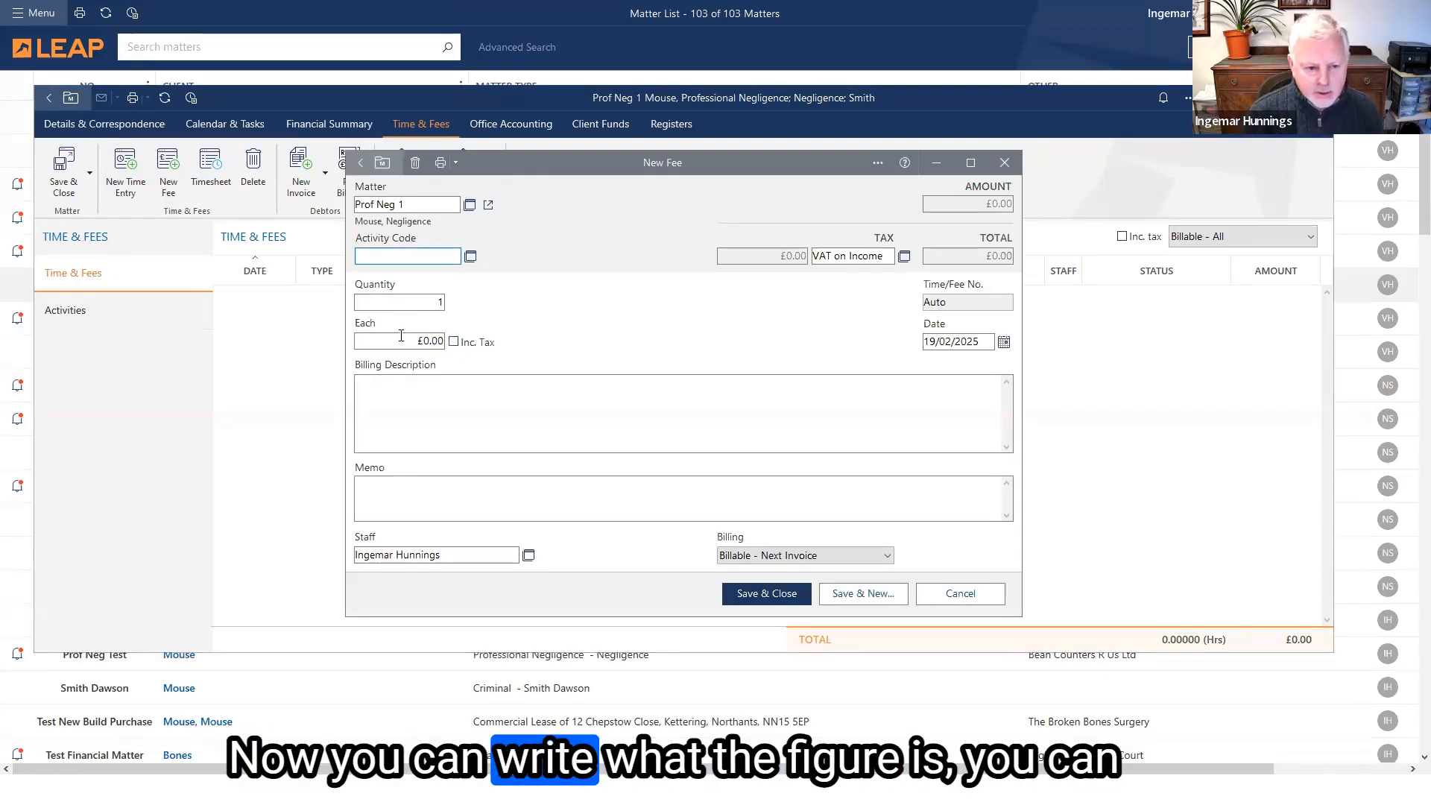
left_click(415, 389)
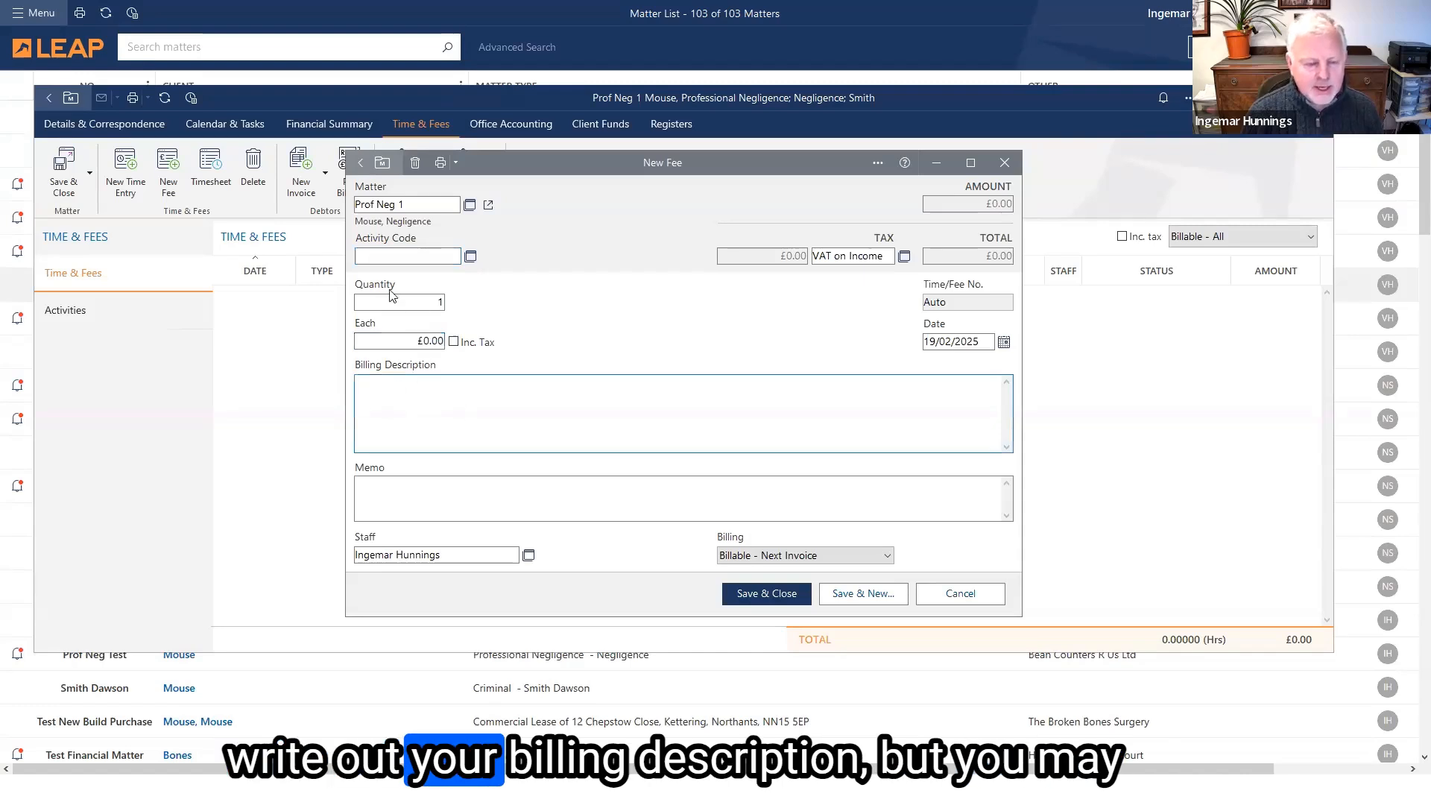
left_click(382, 256)
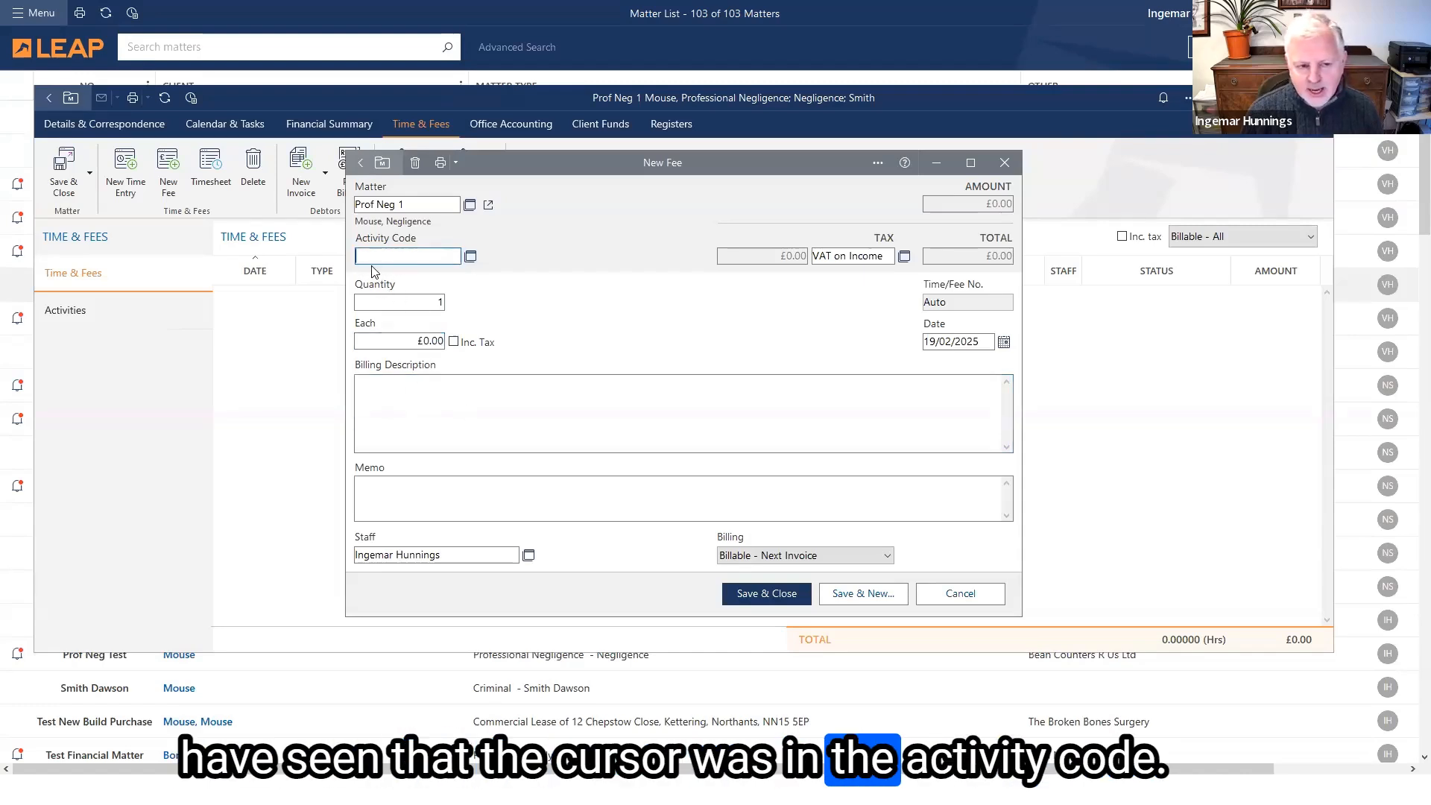
left_click(473, 263)
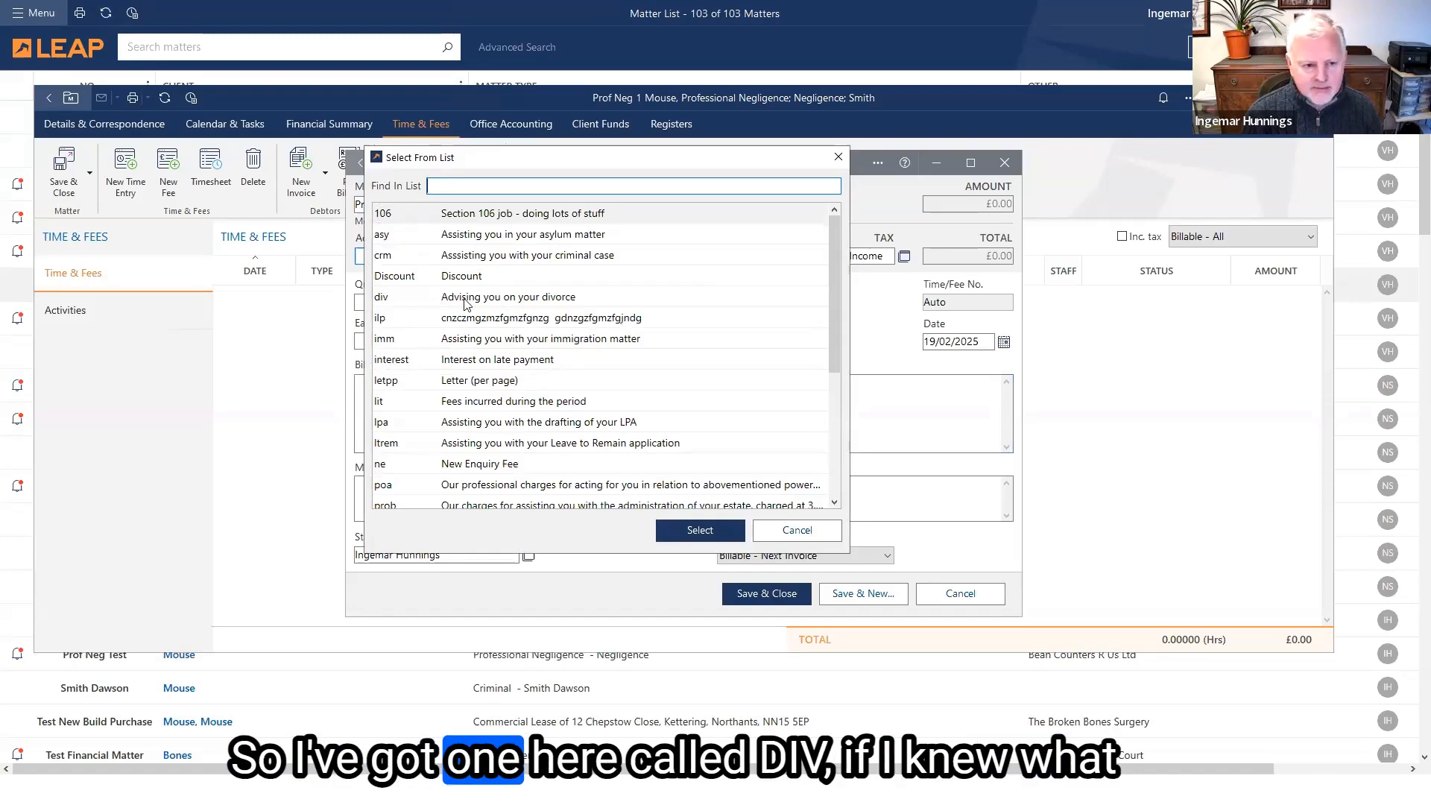
left_click(796, 530)
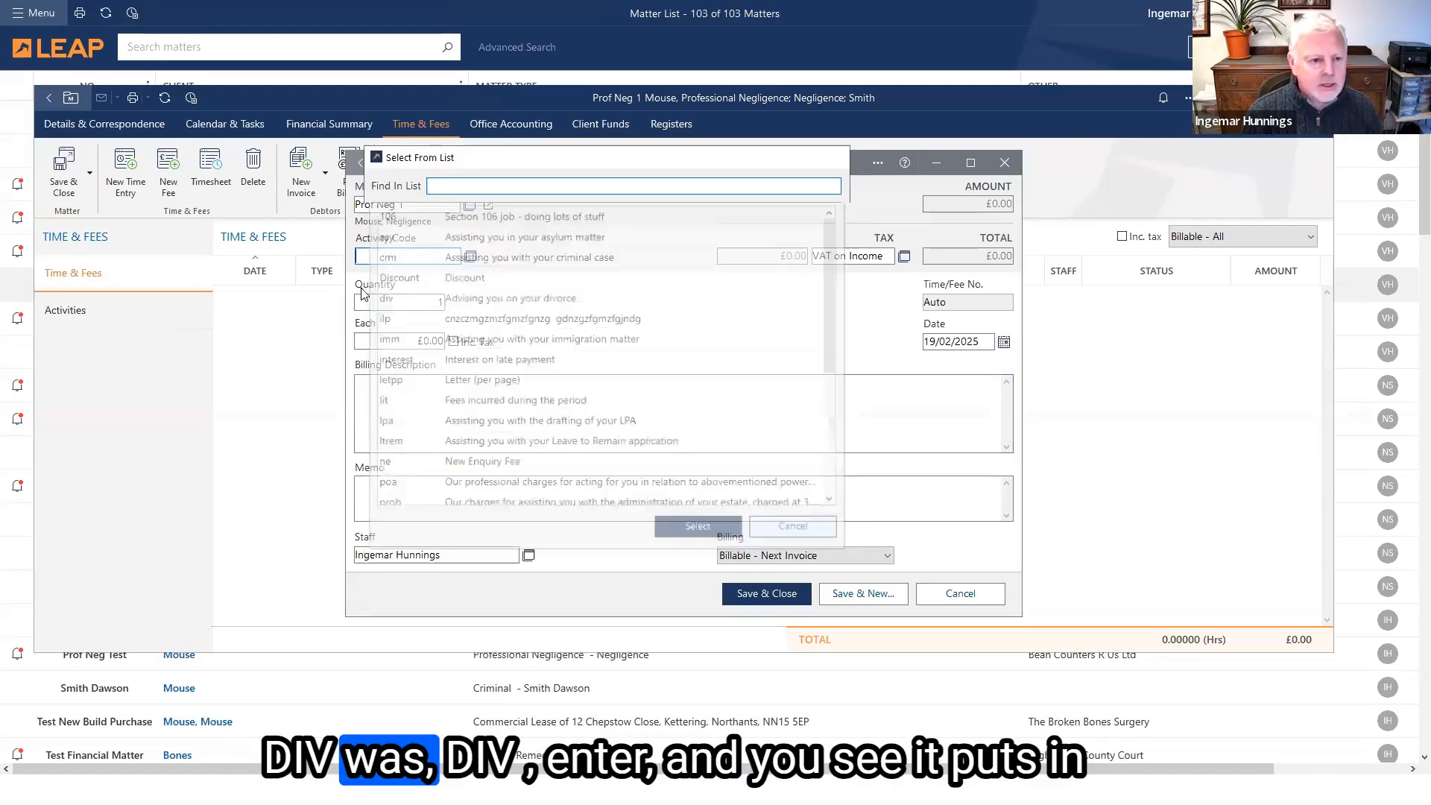
key("Return")
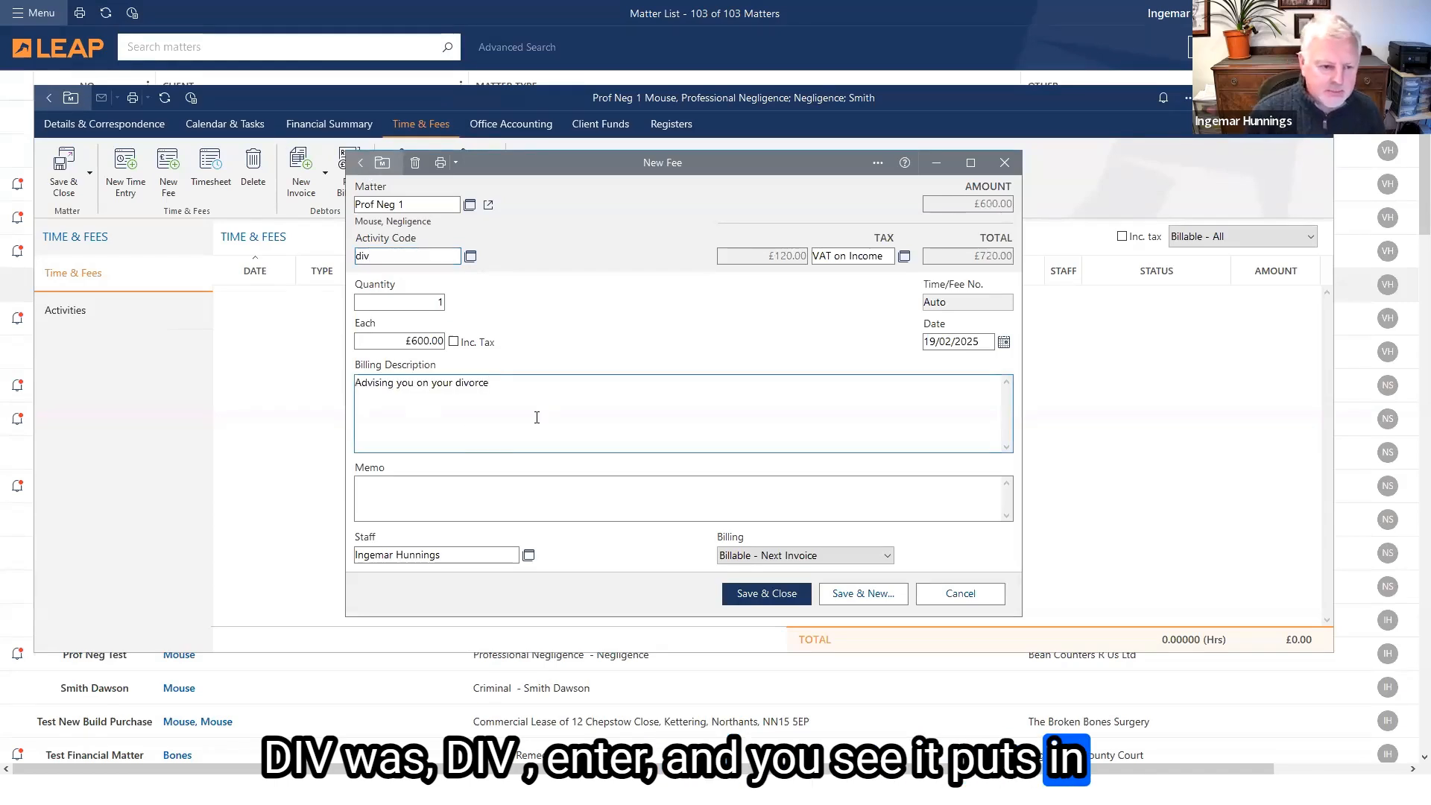
Step: Check the fee's billing description, unit amount and available tax options, and discard the fee without saving
triple_click(468, 382)
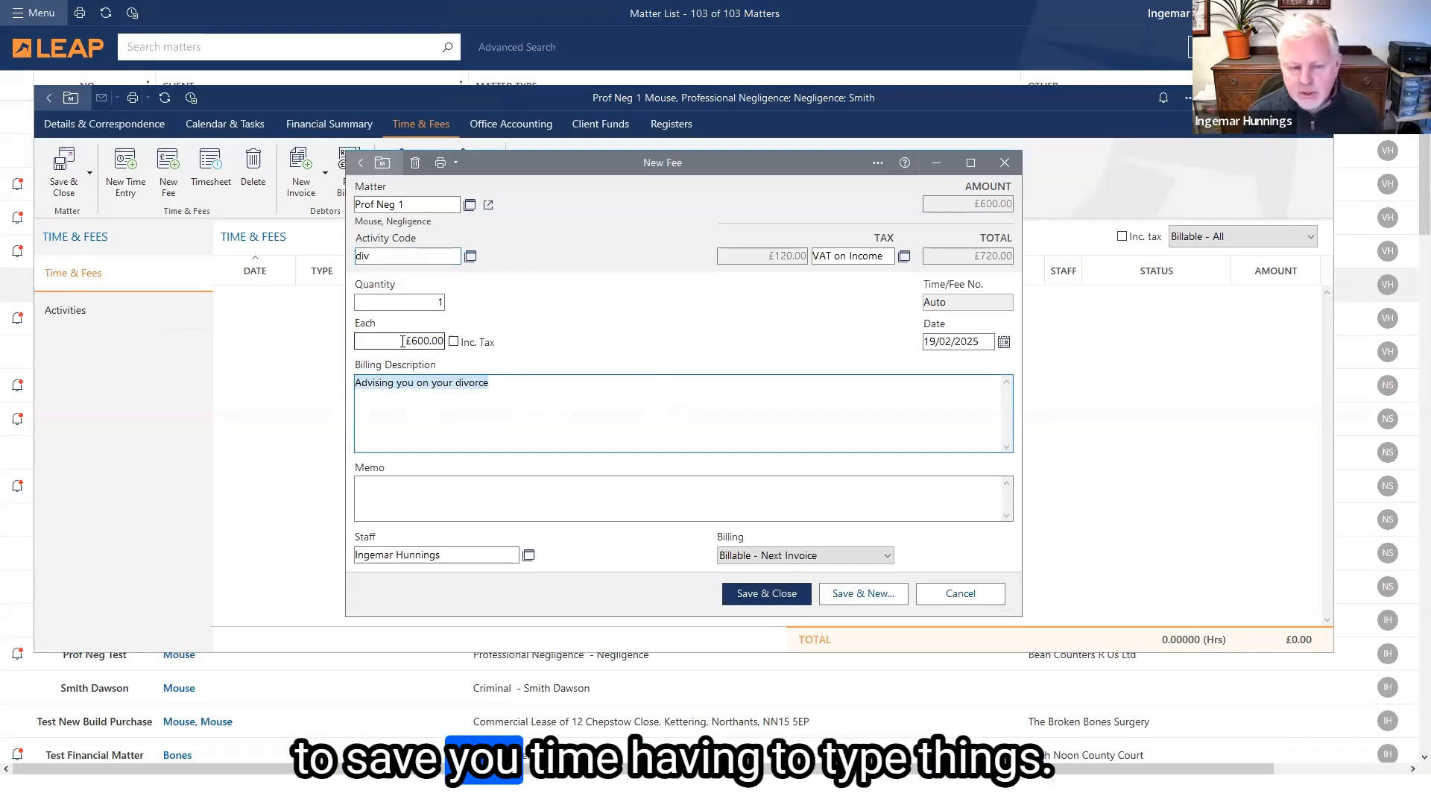
left_click(386, 342)
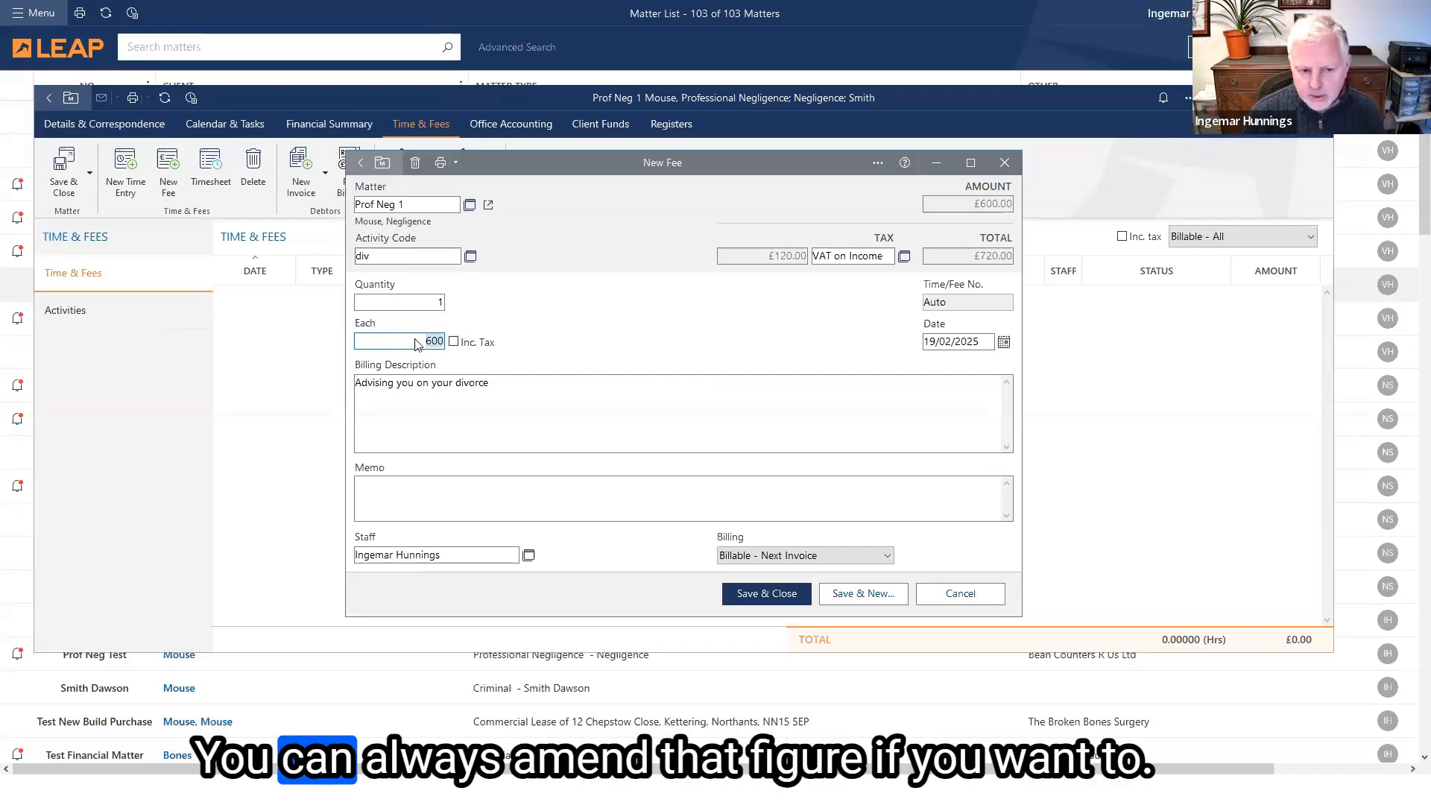
left_click(904, 257)
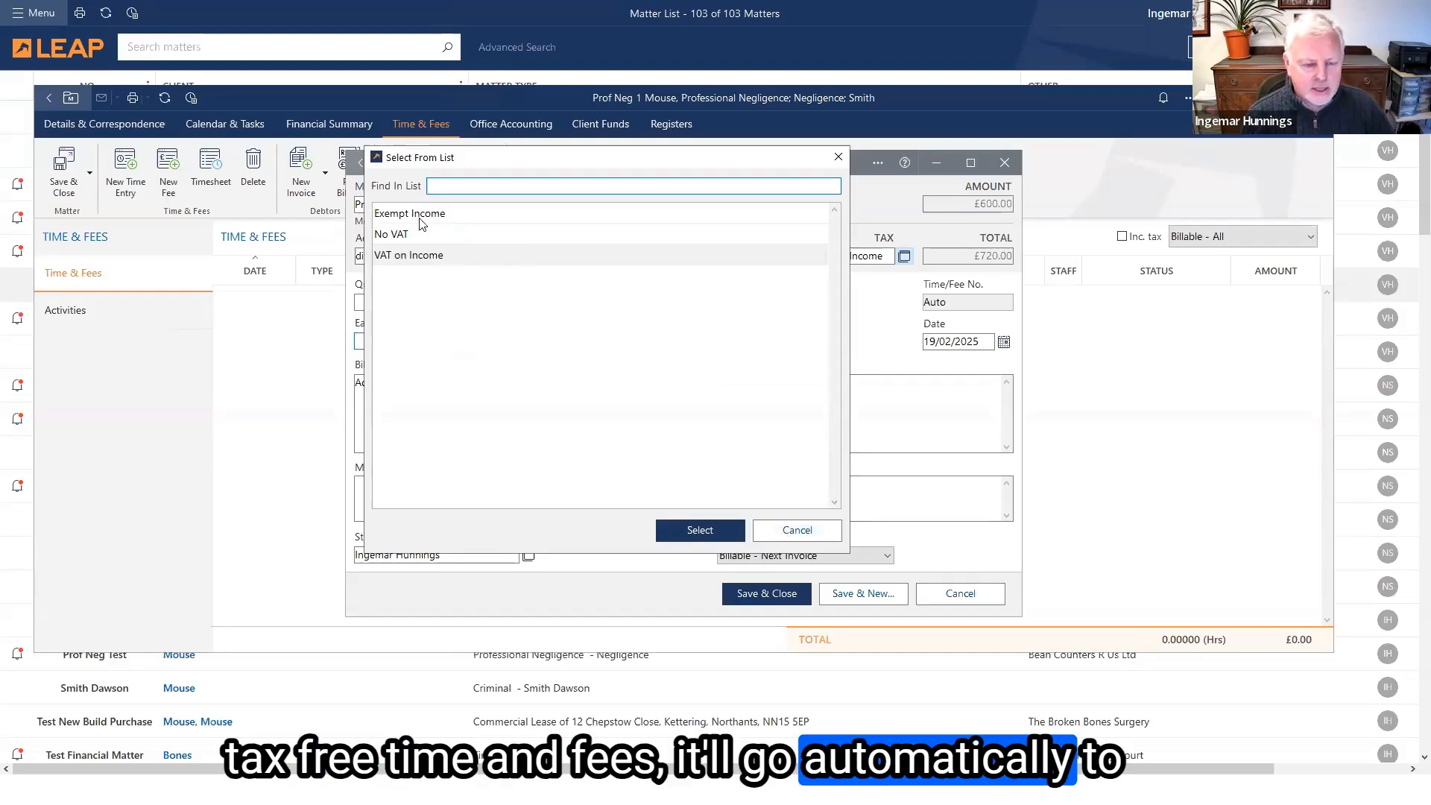
left_click(796, 531)
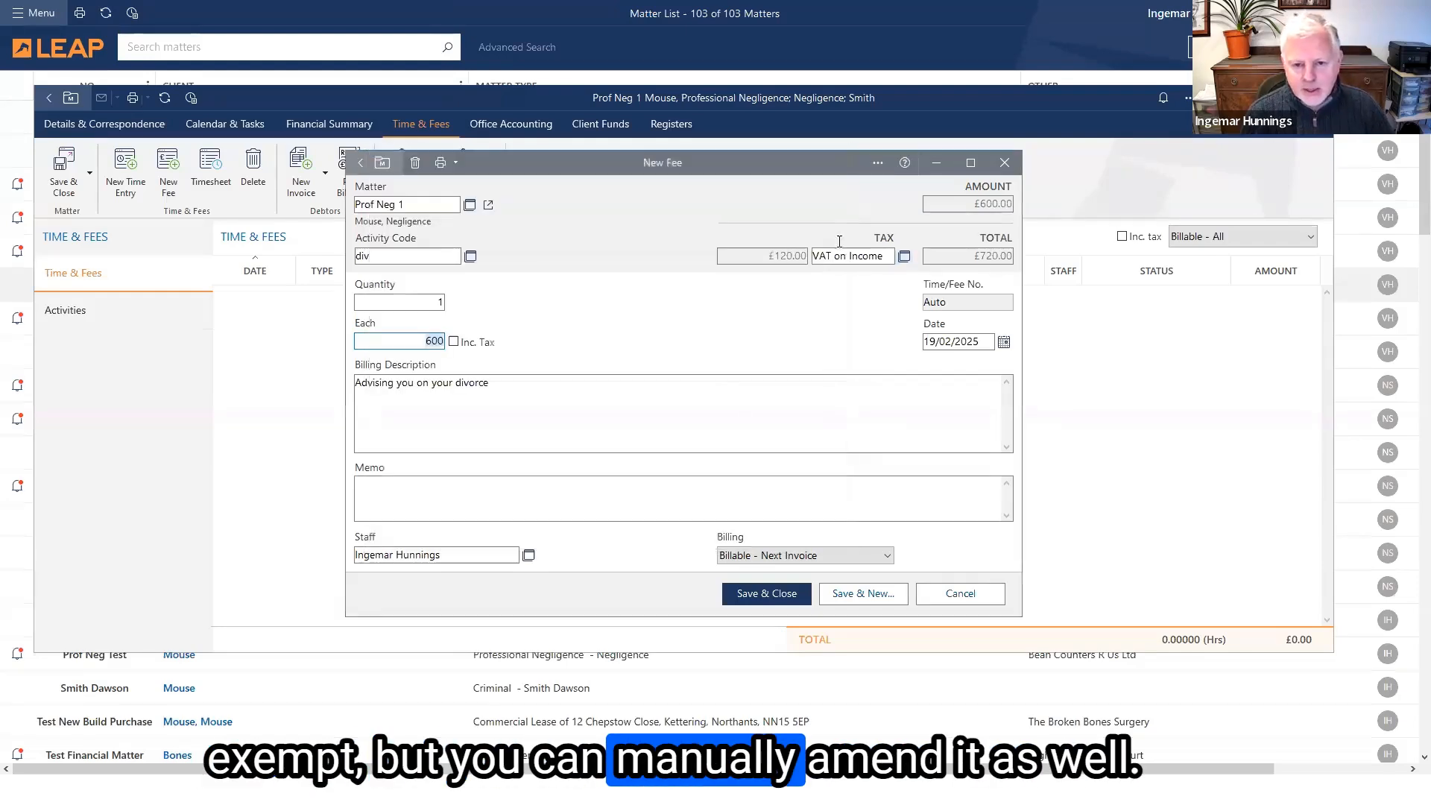
left_click(958, 593)
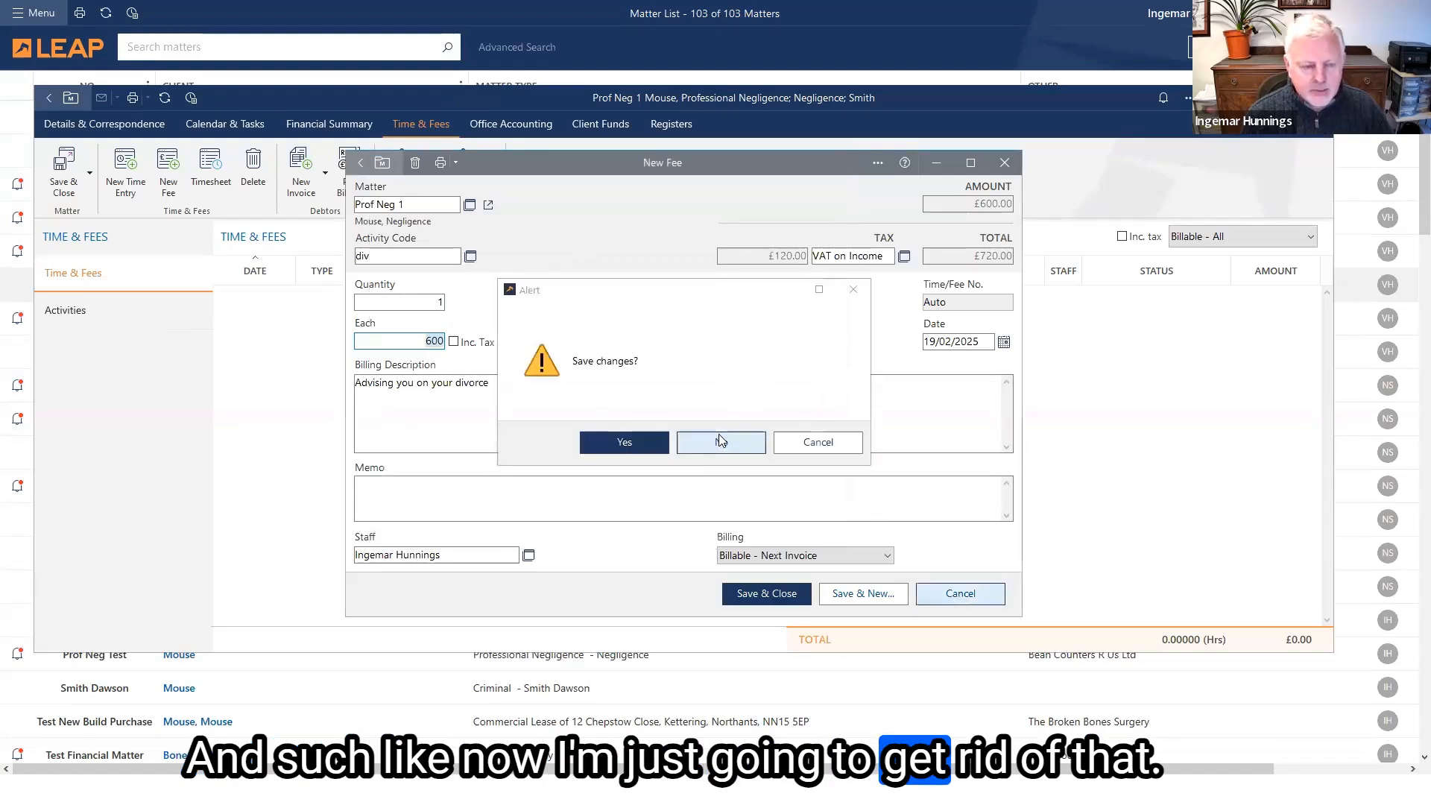
left_click(719, 440)
Step: Add a new fee of £2,500 with the text "Billing description" as its billing description and save it
left_click(168, 171)
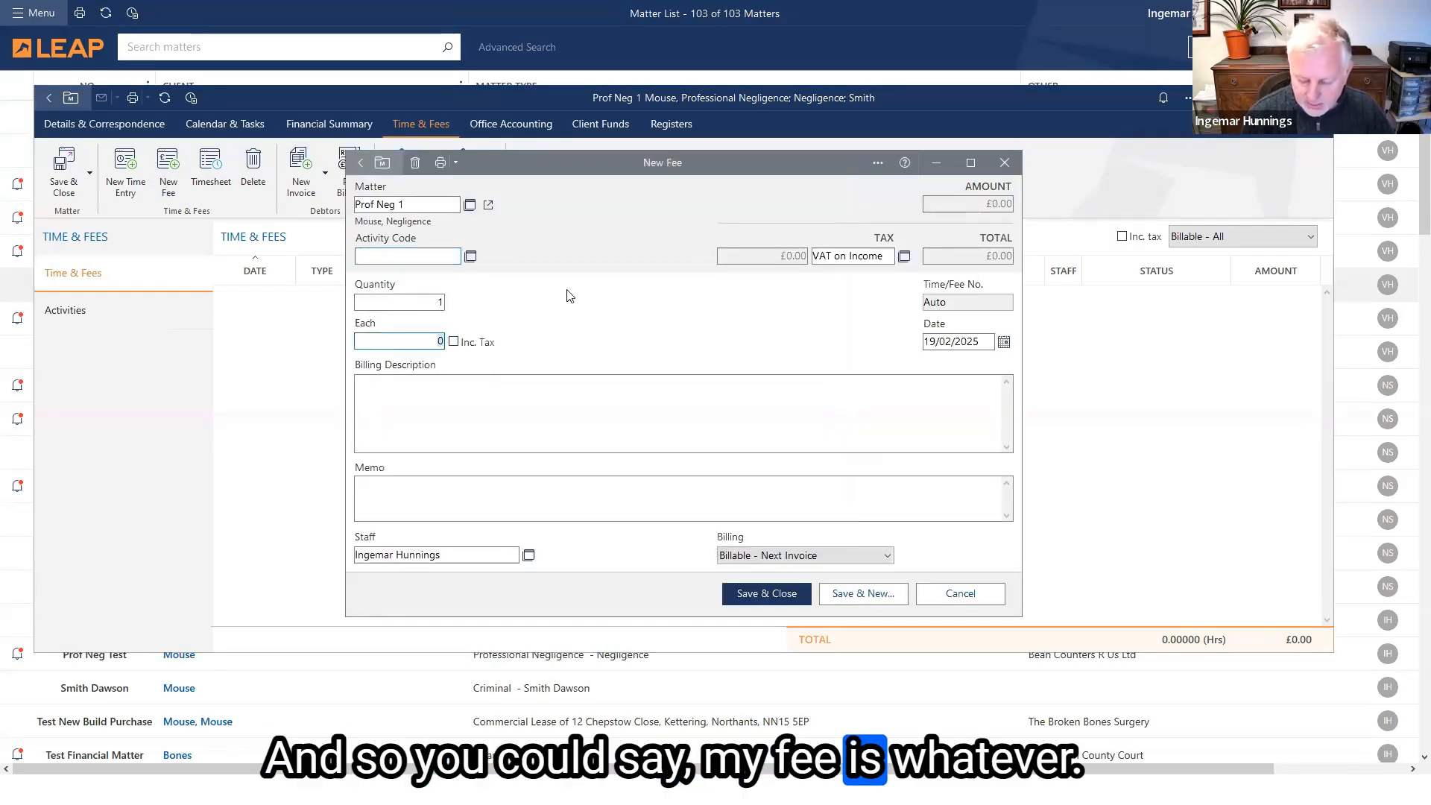
type("2,")
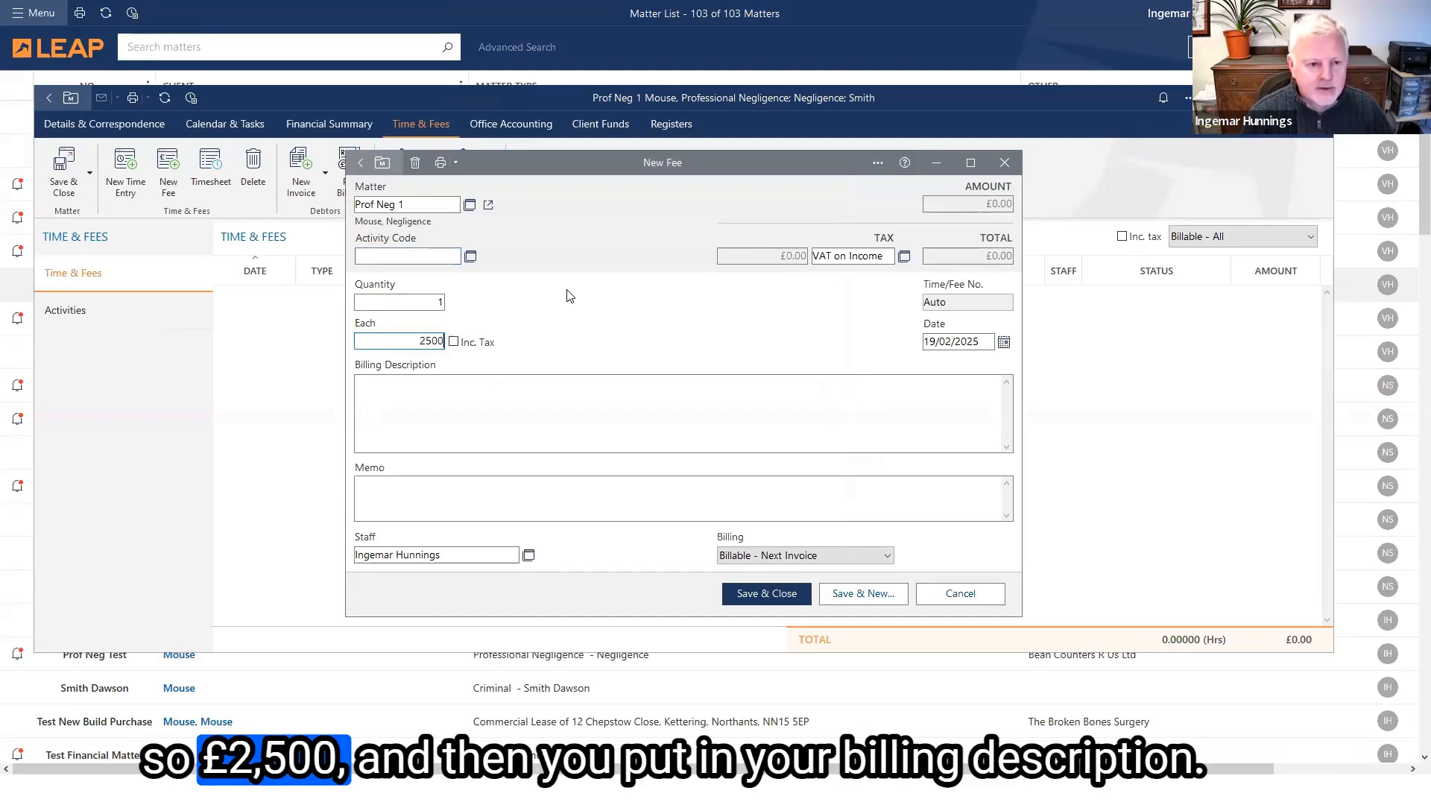
type("500")
left_click(515, 397)
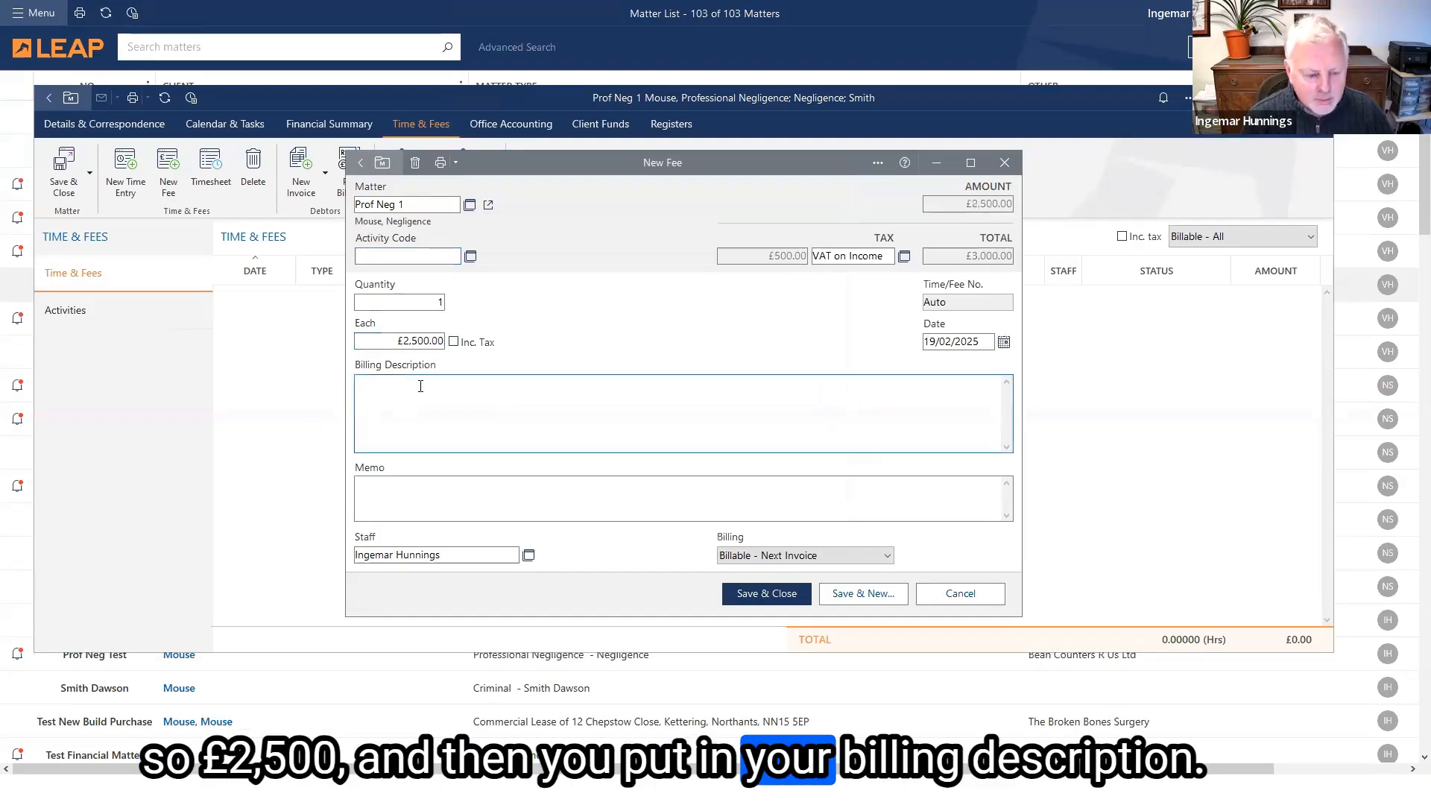
type("Billing")
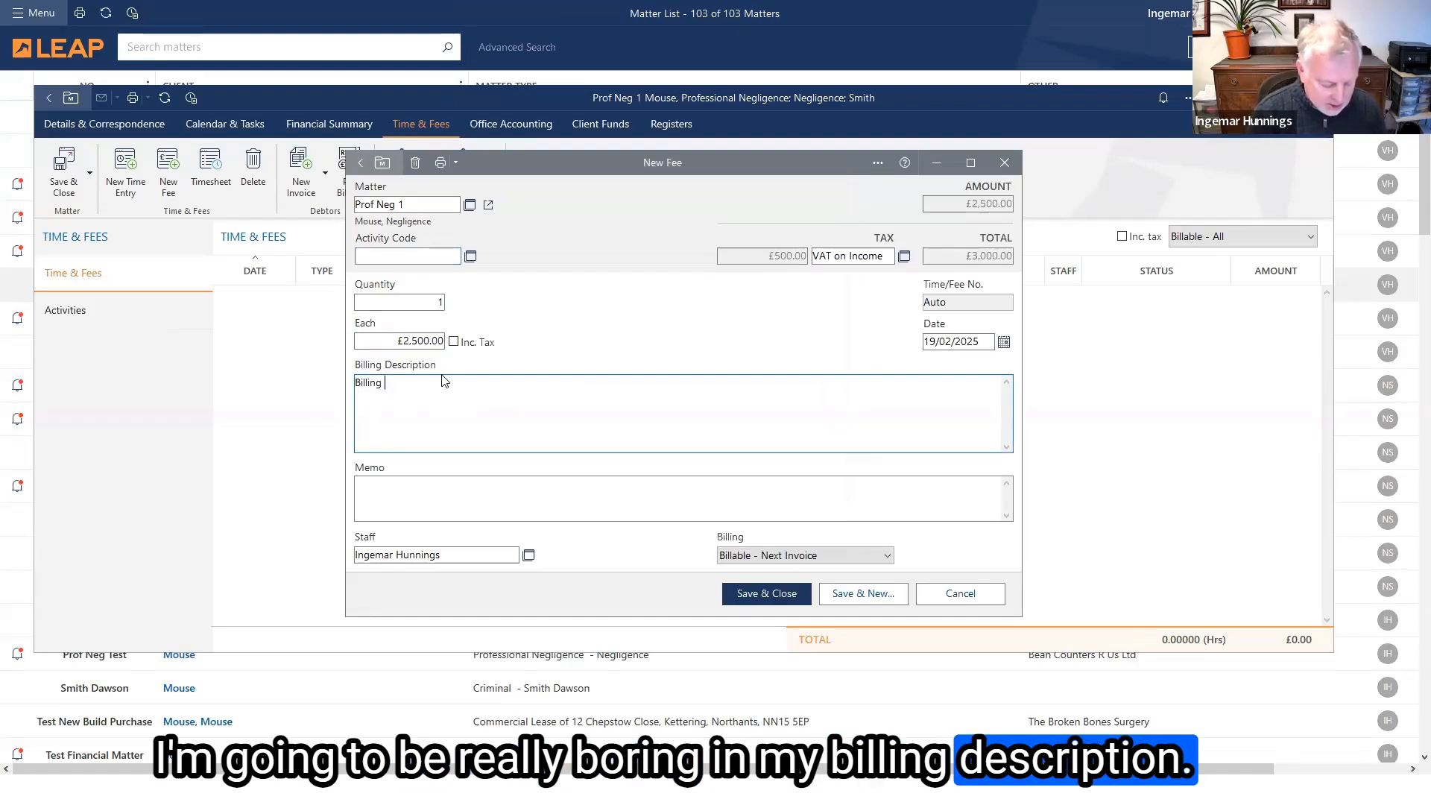
type(" description")
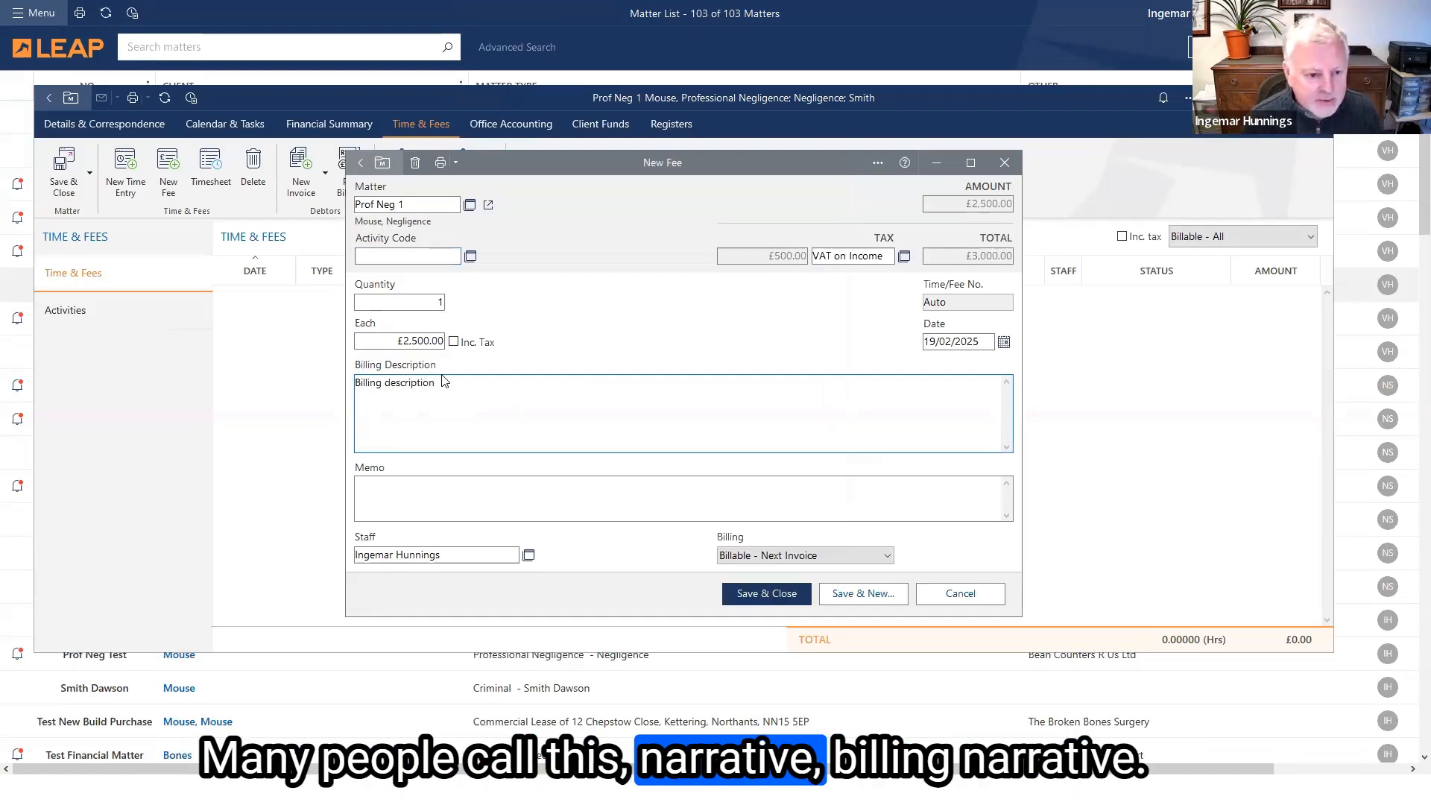
left_click_drag(447, 382, 339, 374)
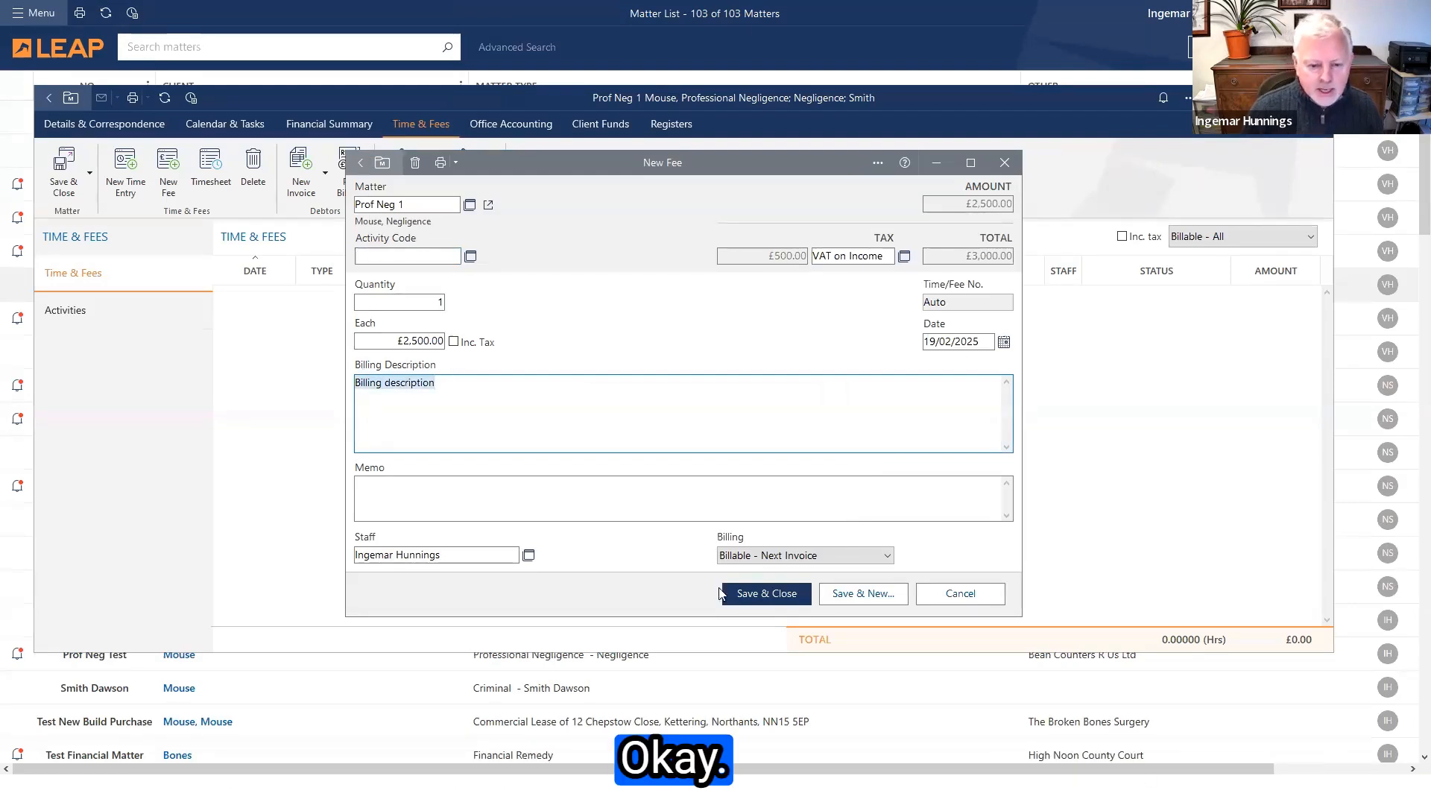
left_click(737, 593)
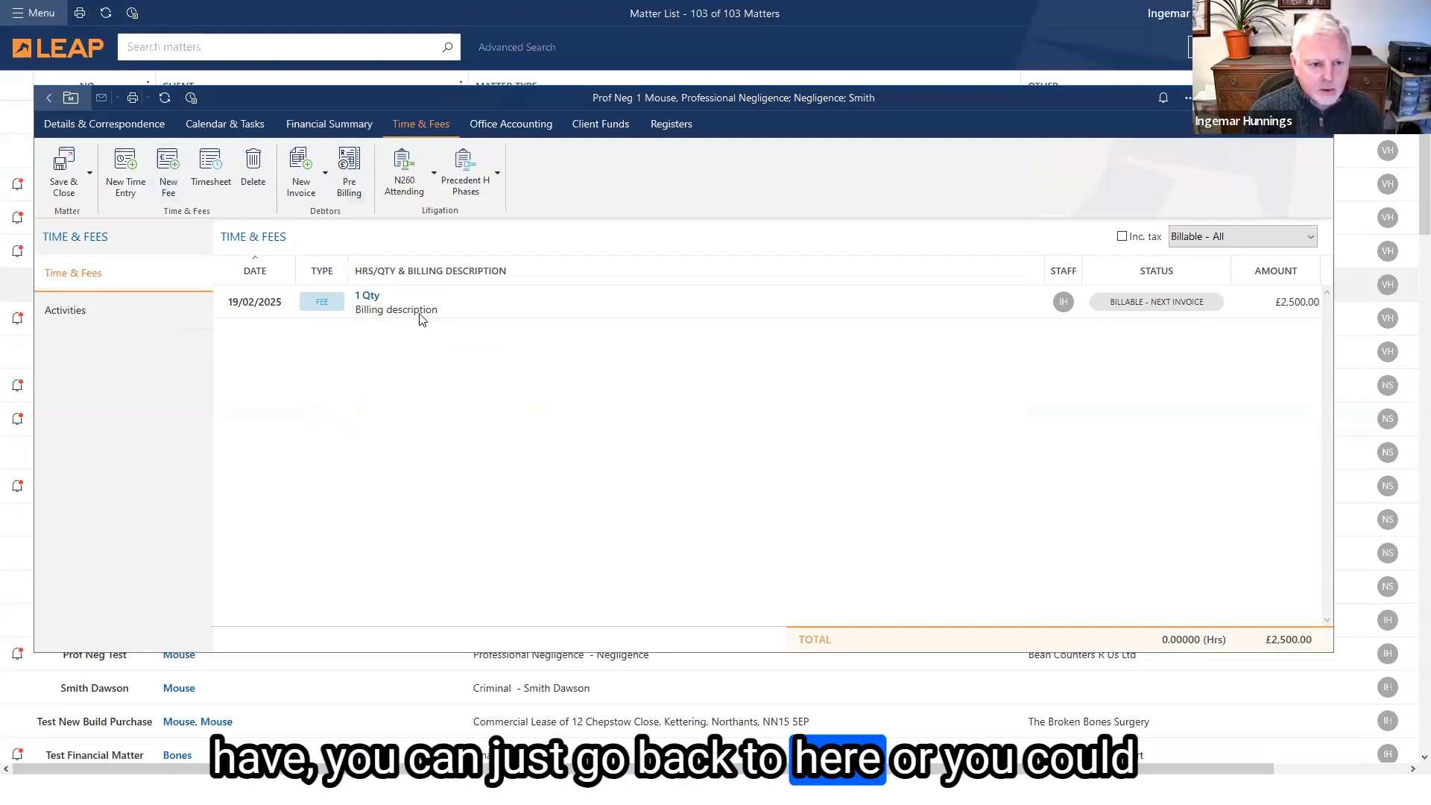
Step: Start another fee using the tt activity code and set its unit amount to £25
left_click(449, 316)
double_click(449, 317)
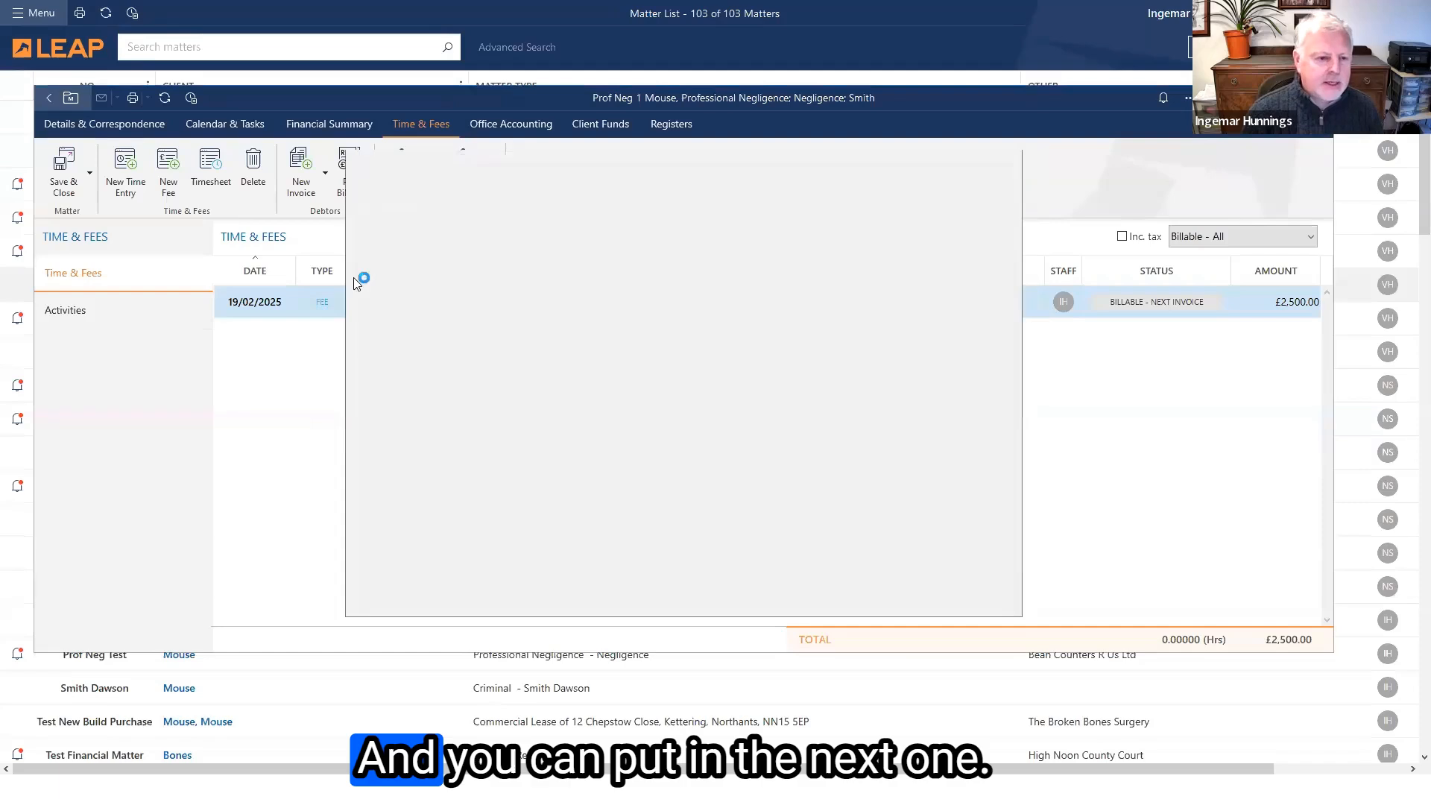
type("tt")
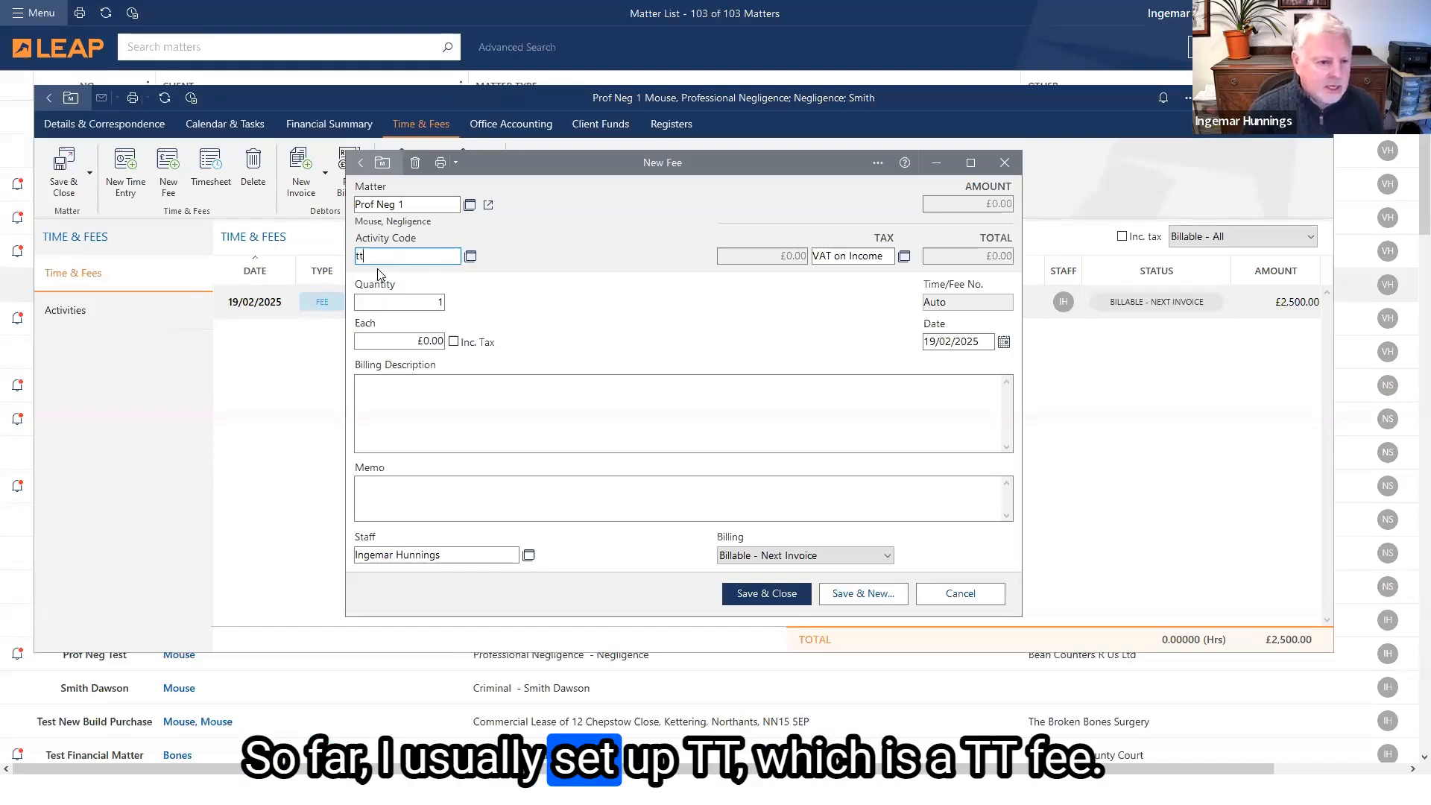
key("Tab")
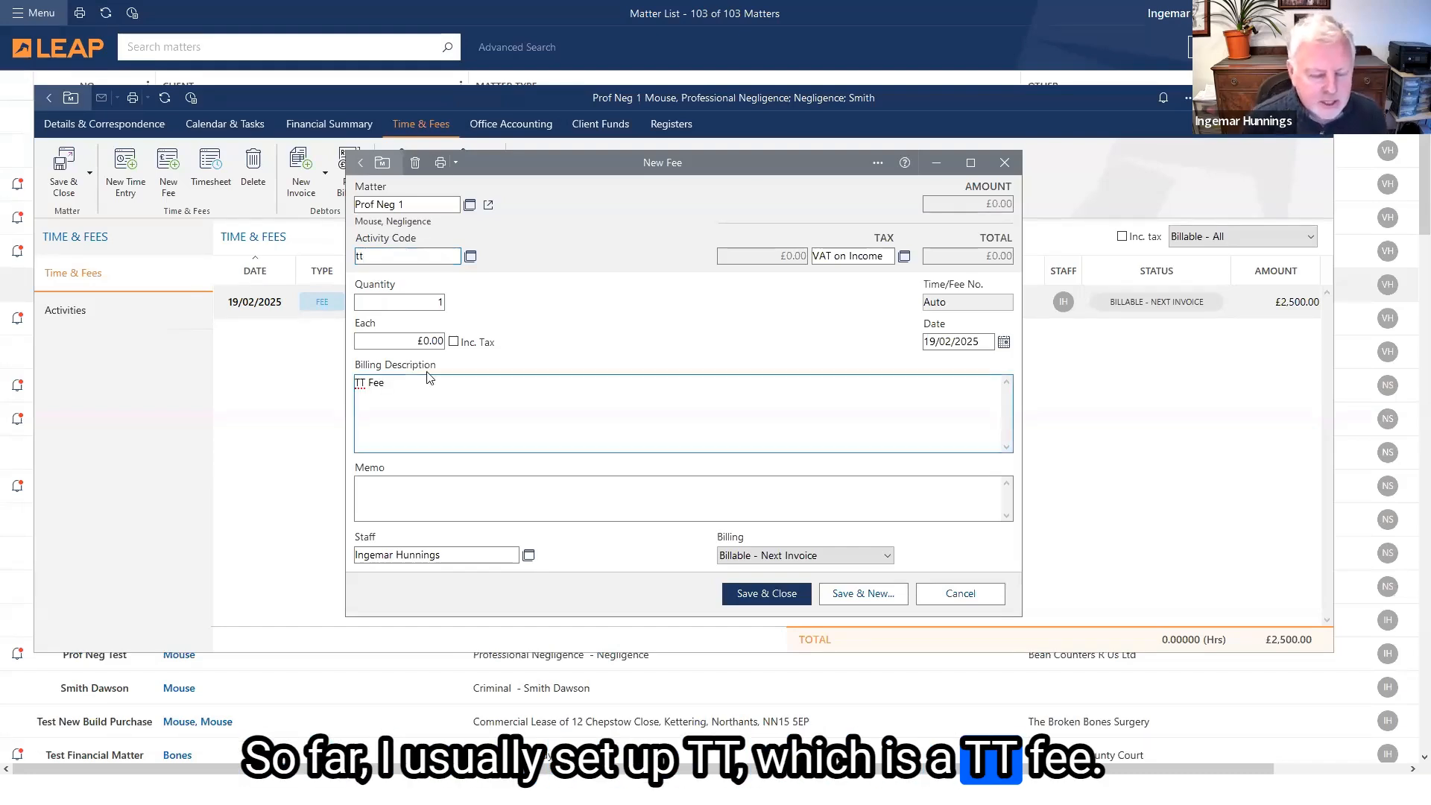
left_click(401, 341)
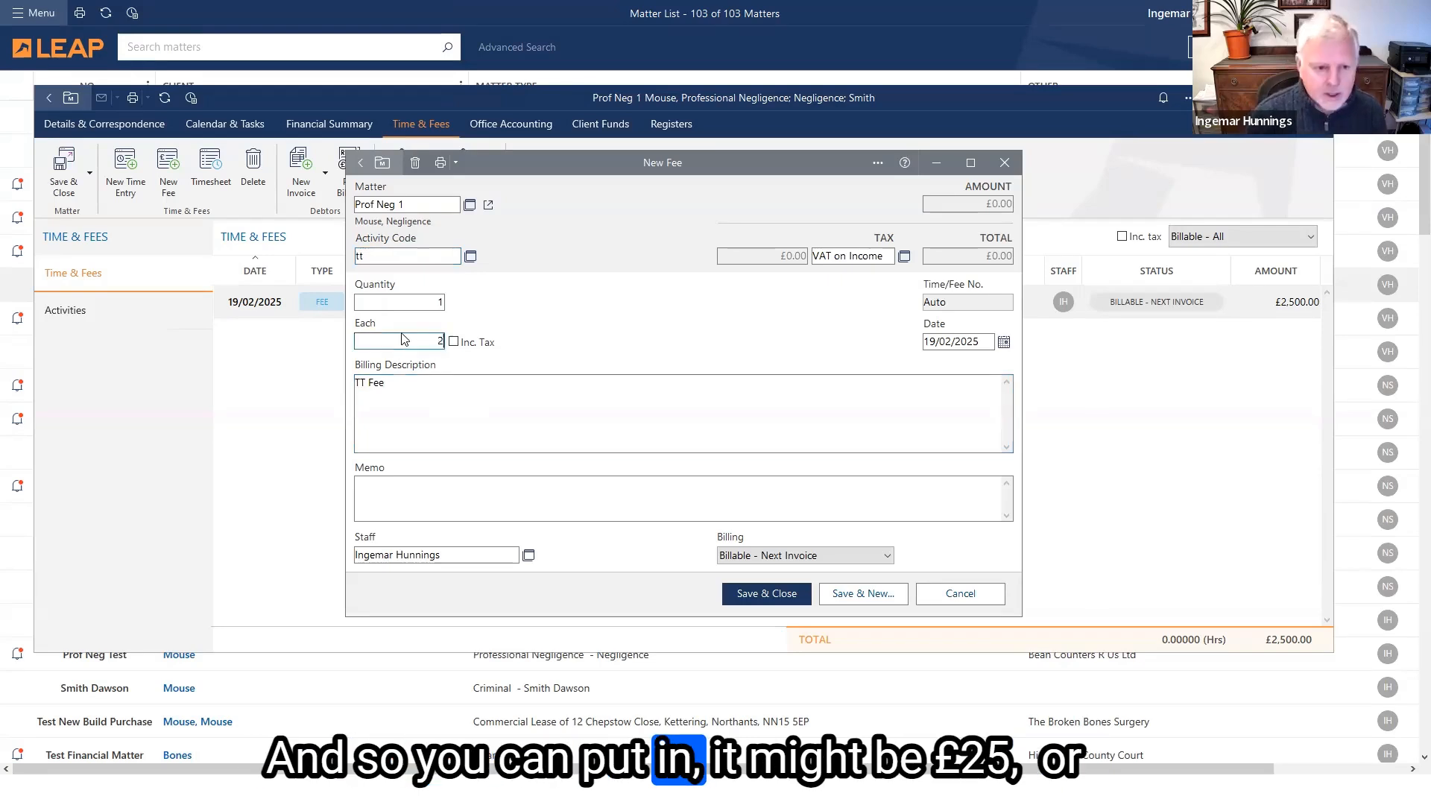
left_click(529, 418)
Step: Set the TT fee's quantity to 3, extend its billing description to "TT Fee x 3", and save it
double_click(436, 302)
type("3")
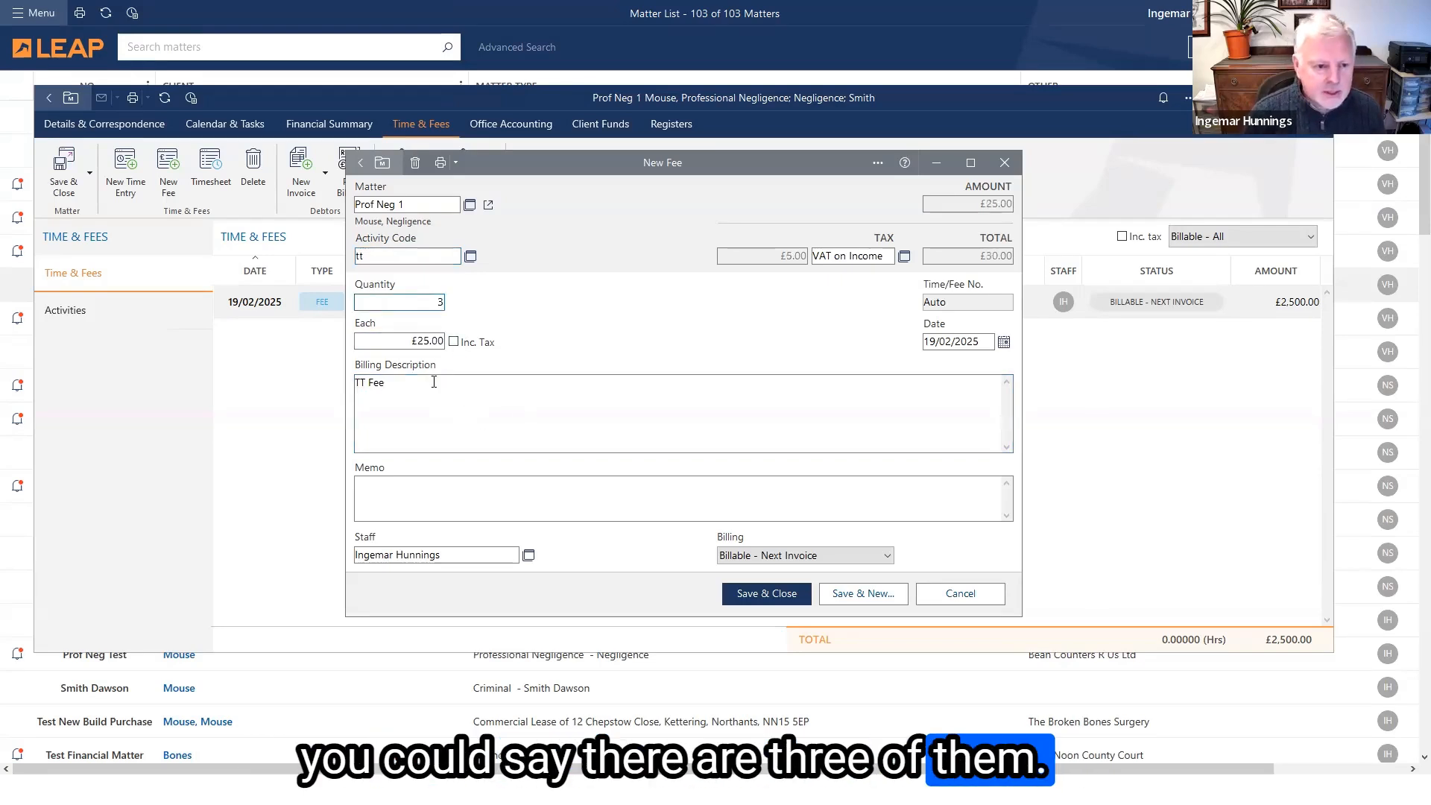
left_click(432, 382)
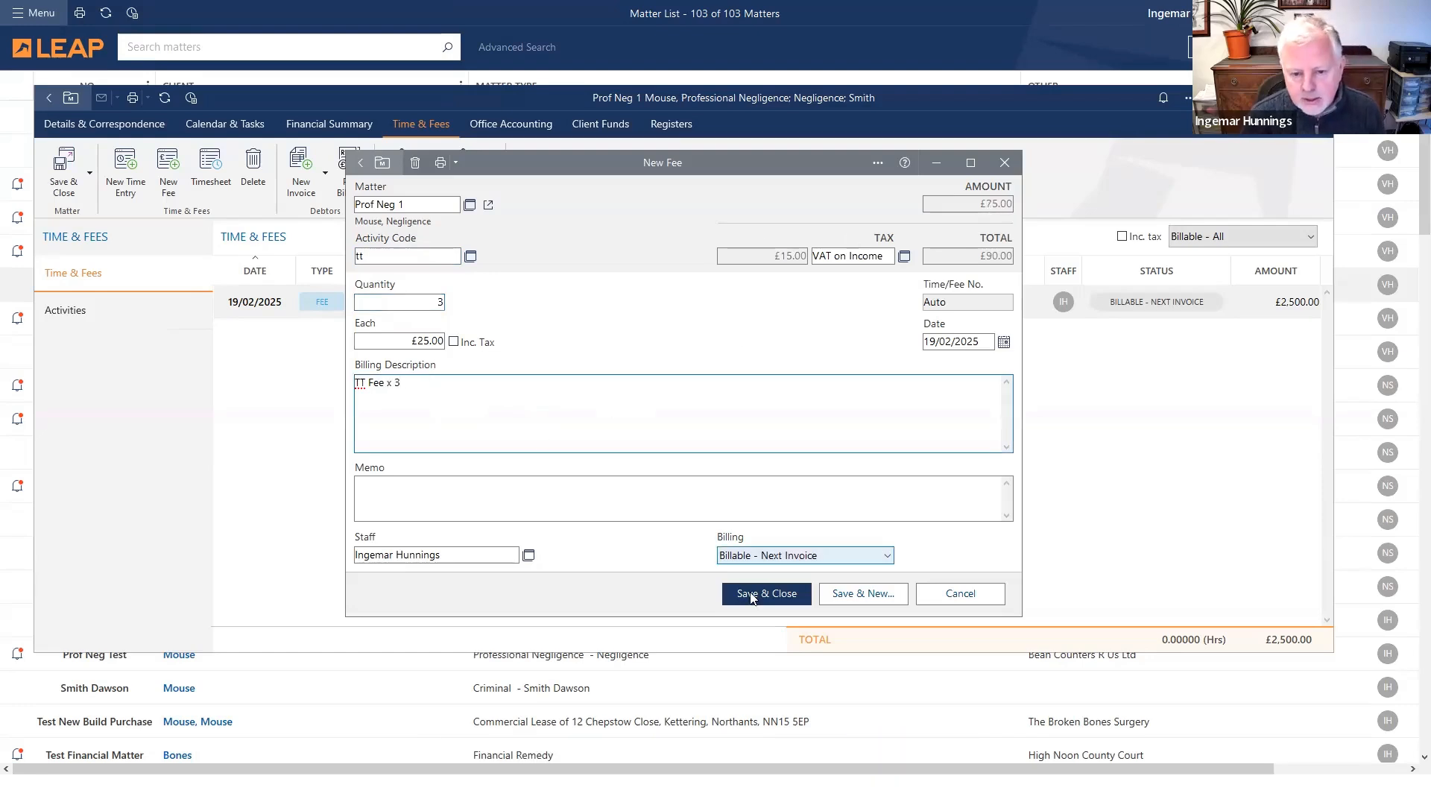
left_click(751, 594)
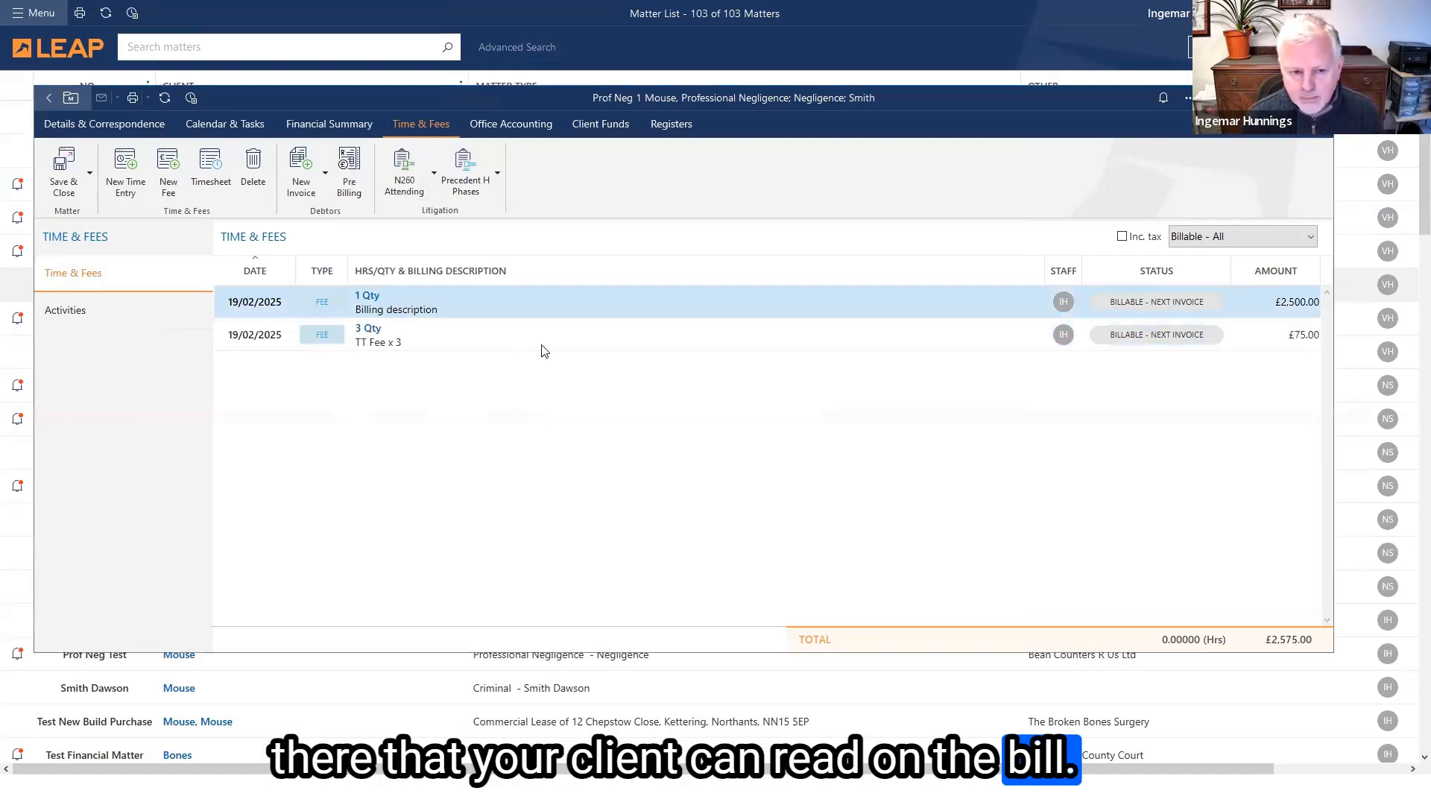
Step: Open the saved £2,500 fee and examine its unit amount and billing description
double_click(450, 305)
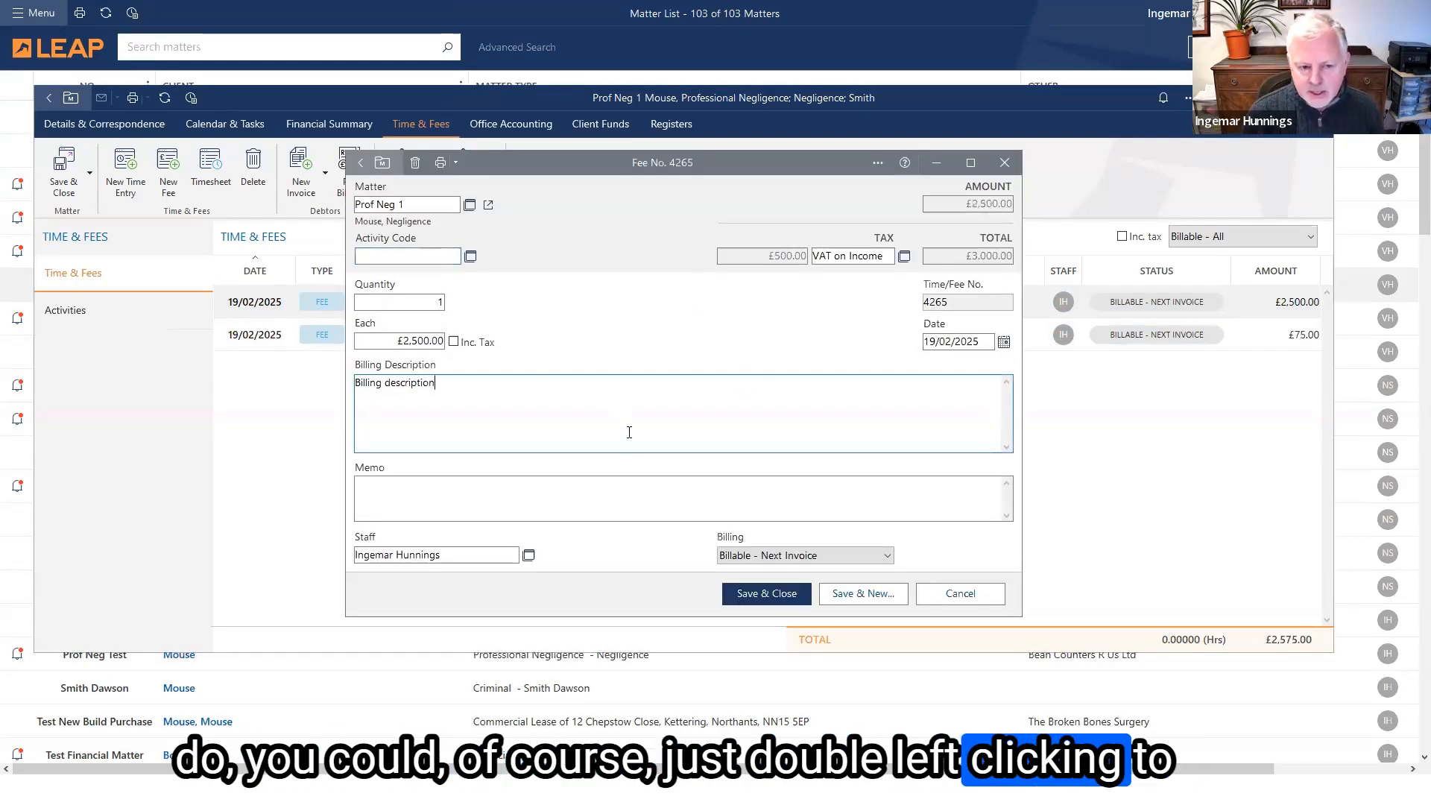
left_click(378, 341)
left_click(527, 394)
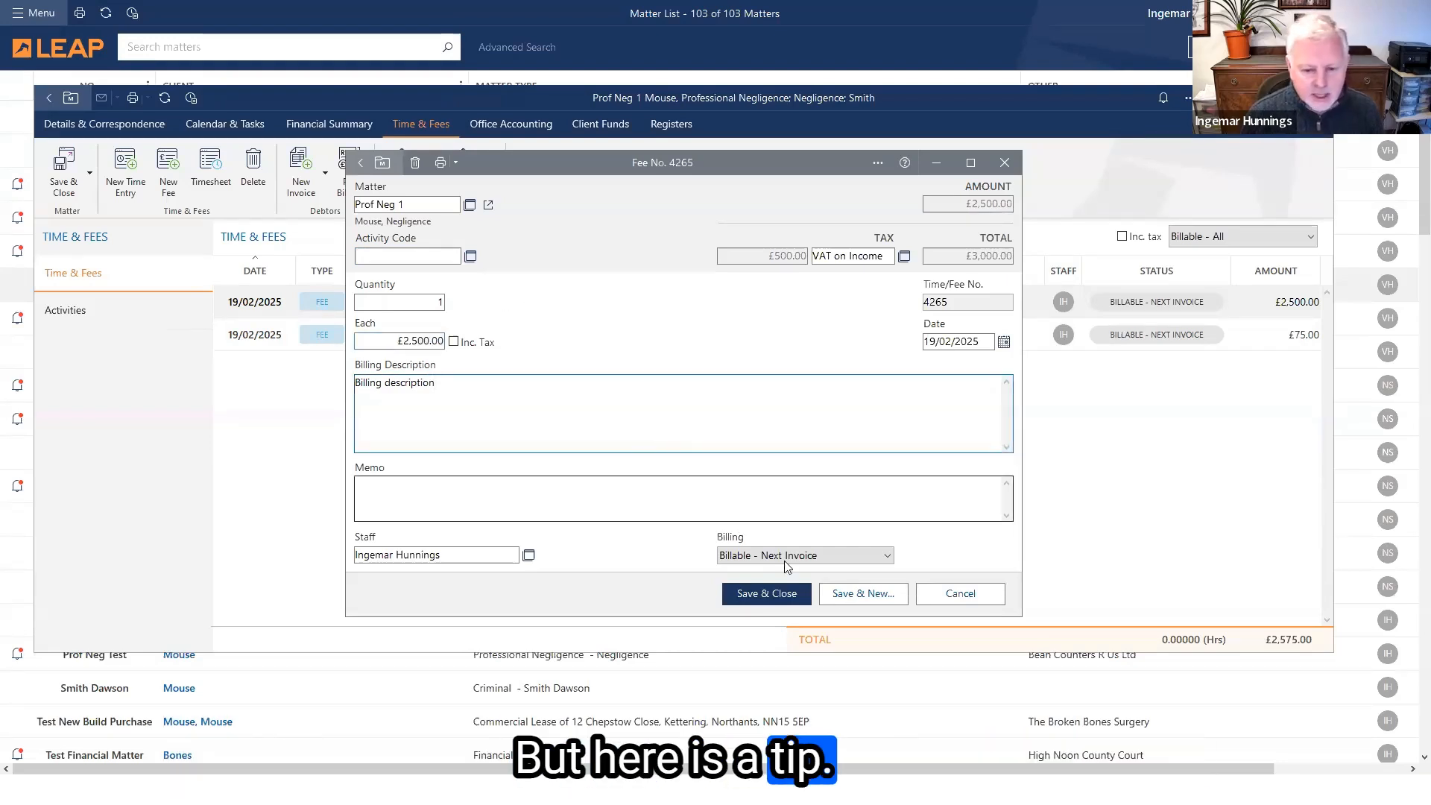
Step: Add a new fee with the Discount activity code and a unit amount of -350, and save it
left_click(833, 593)
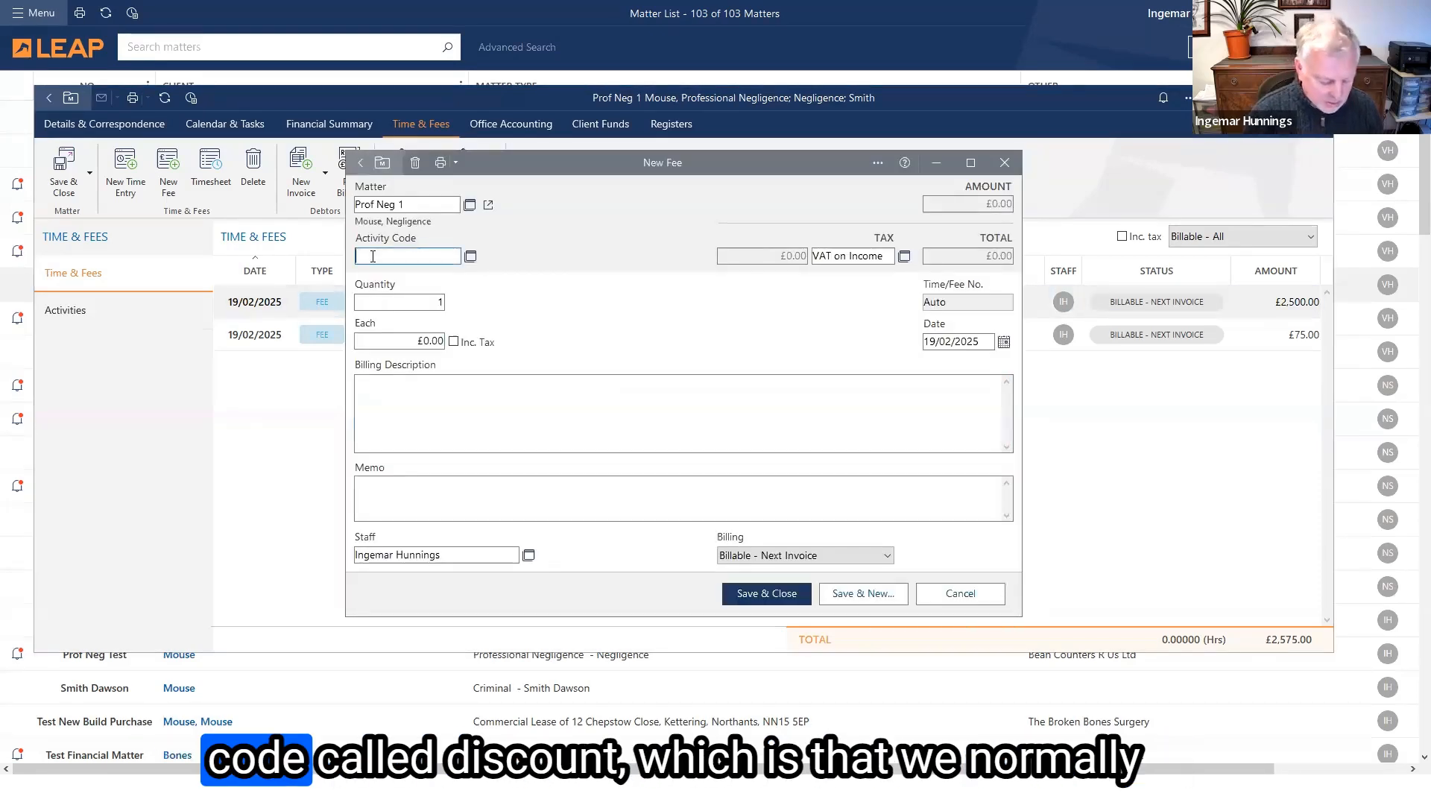
type("Discount")
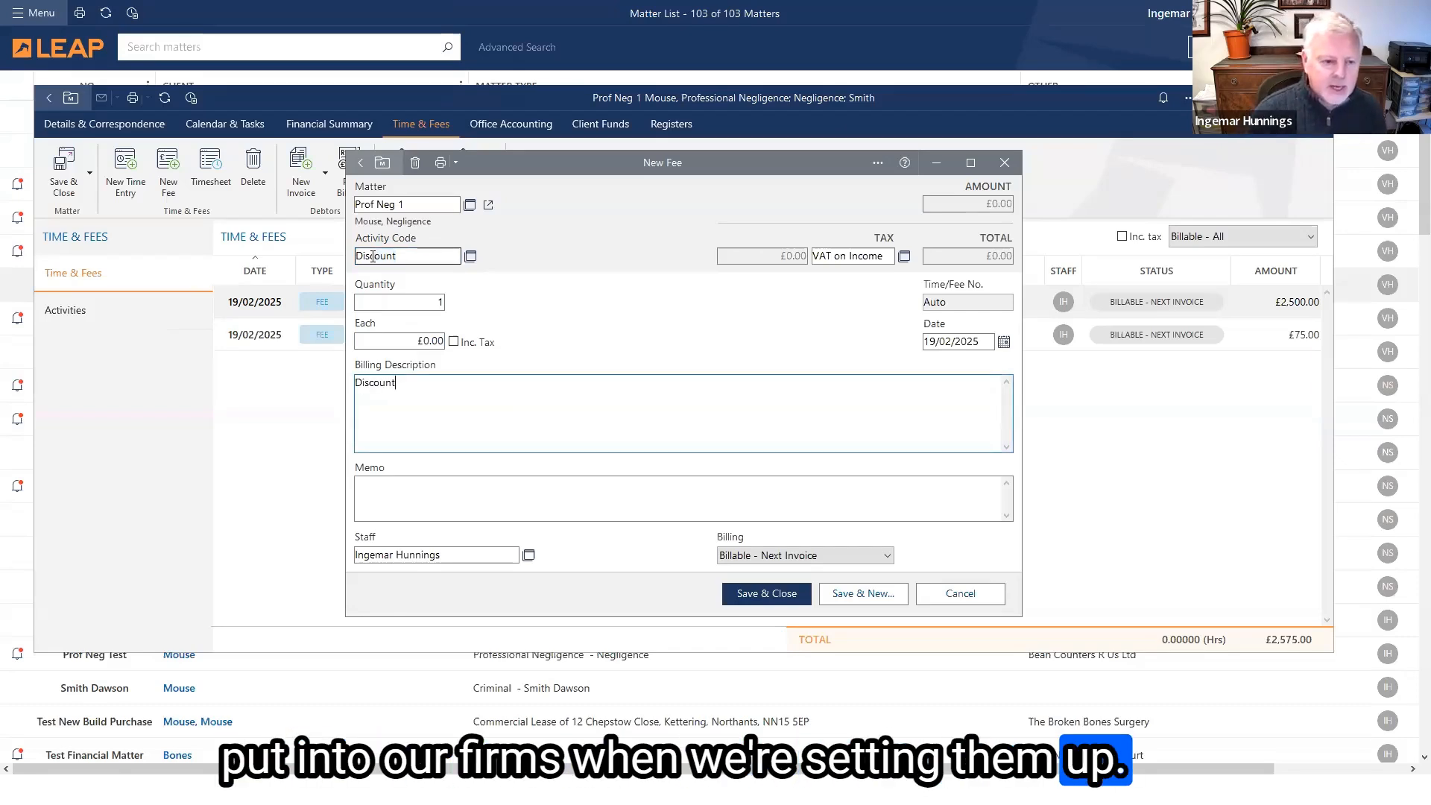
left_click(437, 342)
type("-")
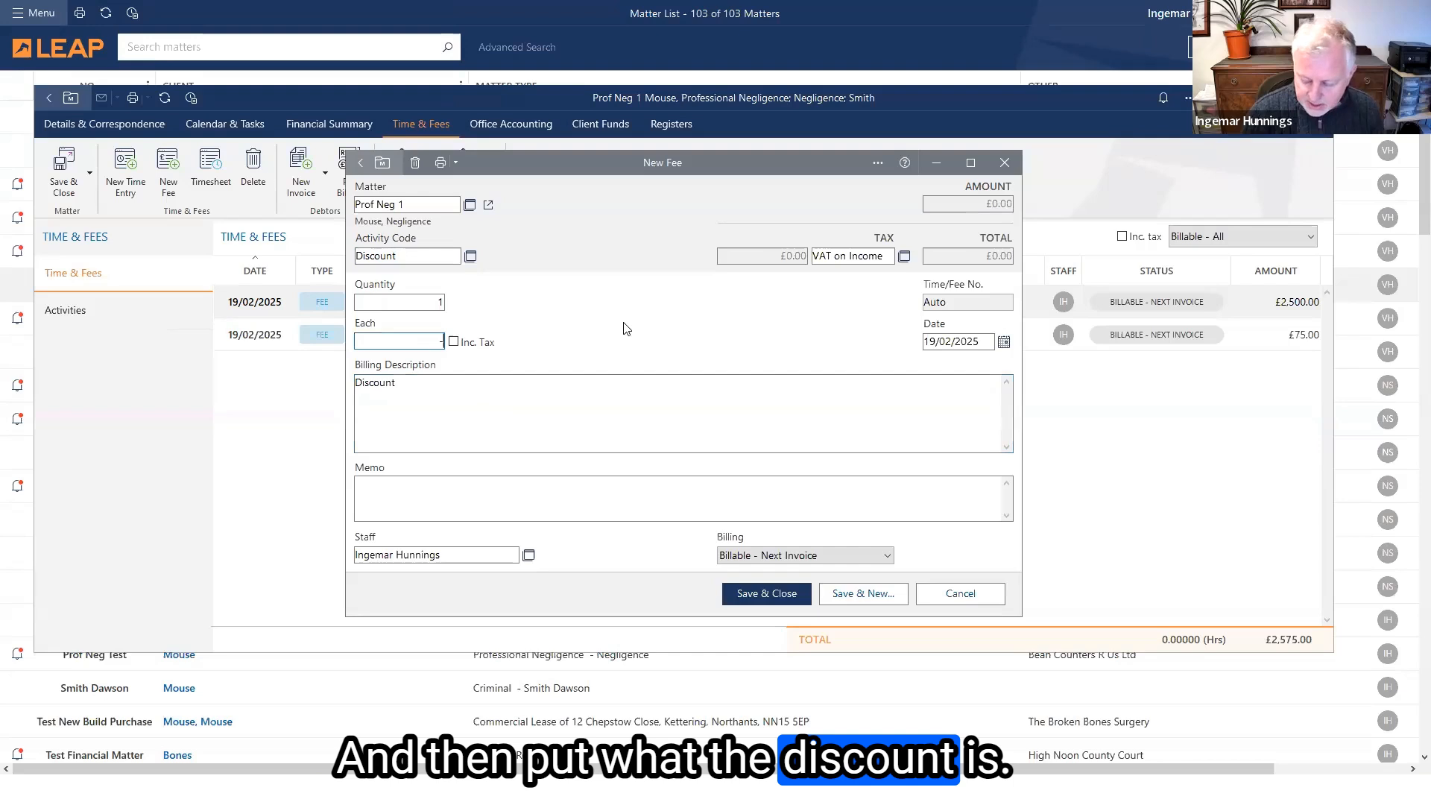
type("350")
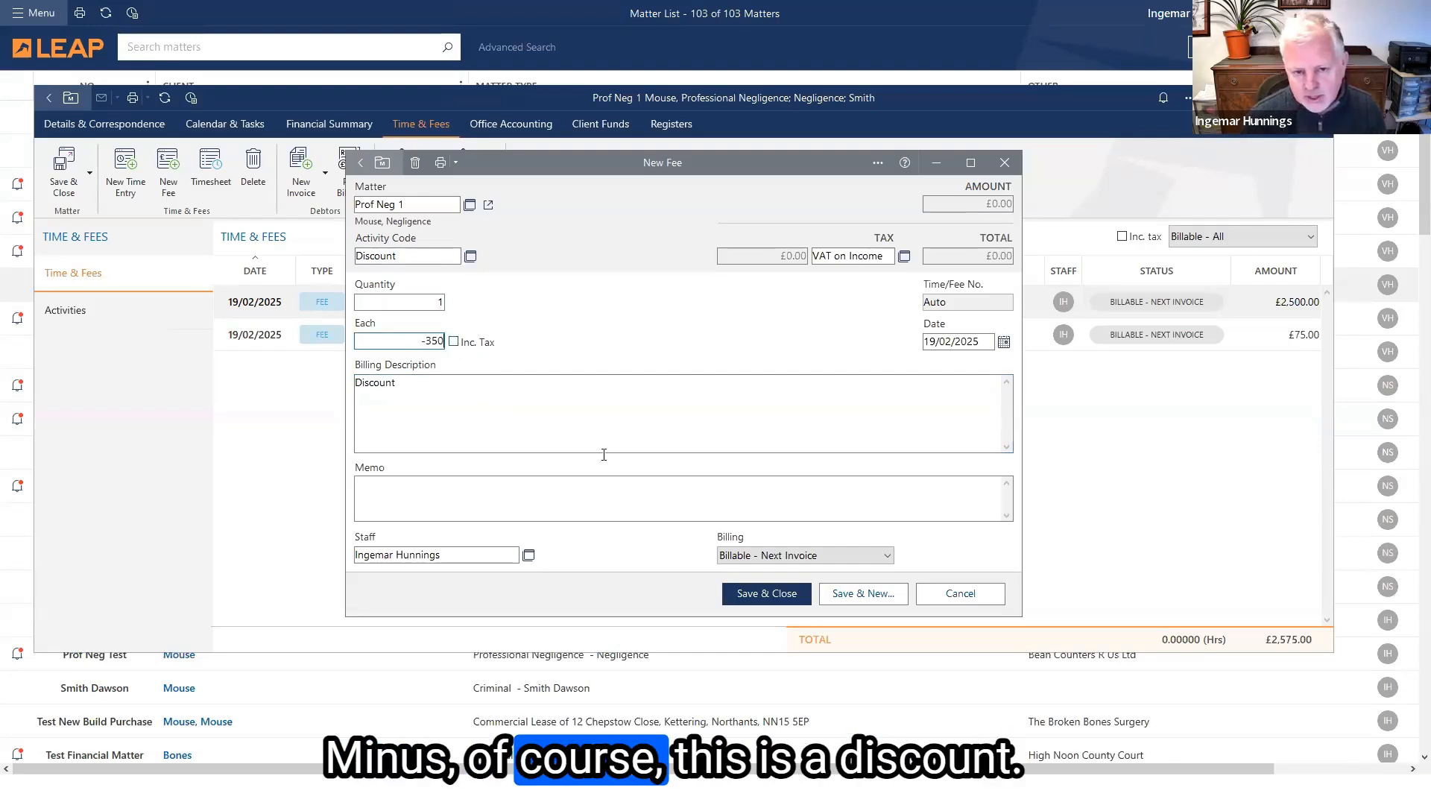
left_click(669, 423)
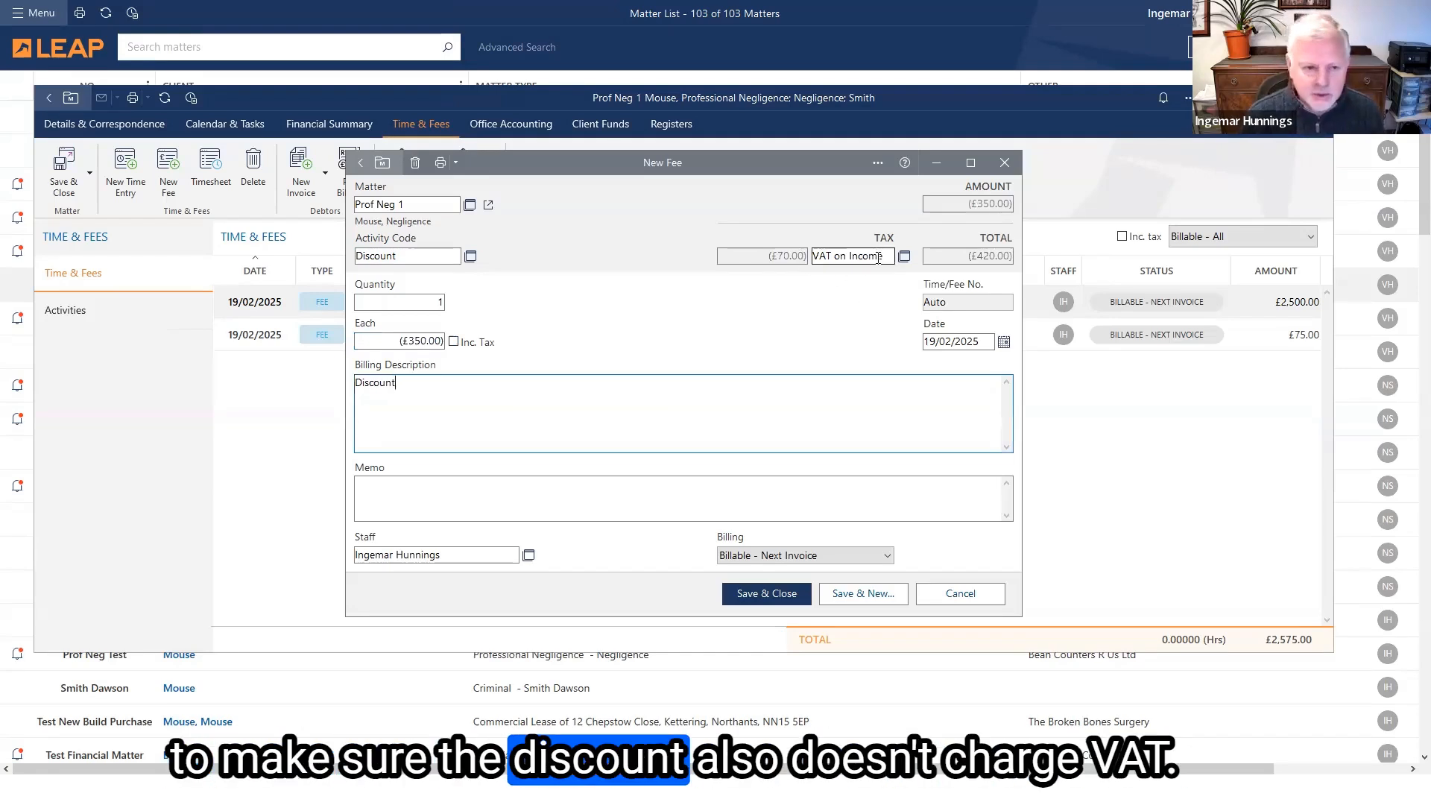
left_click(786, 597)
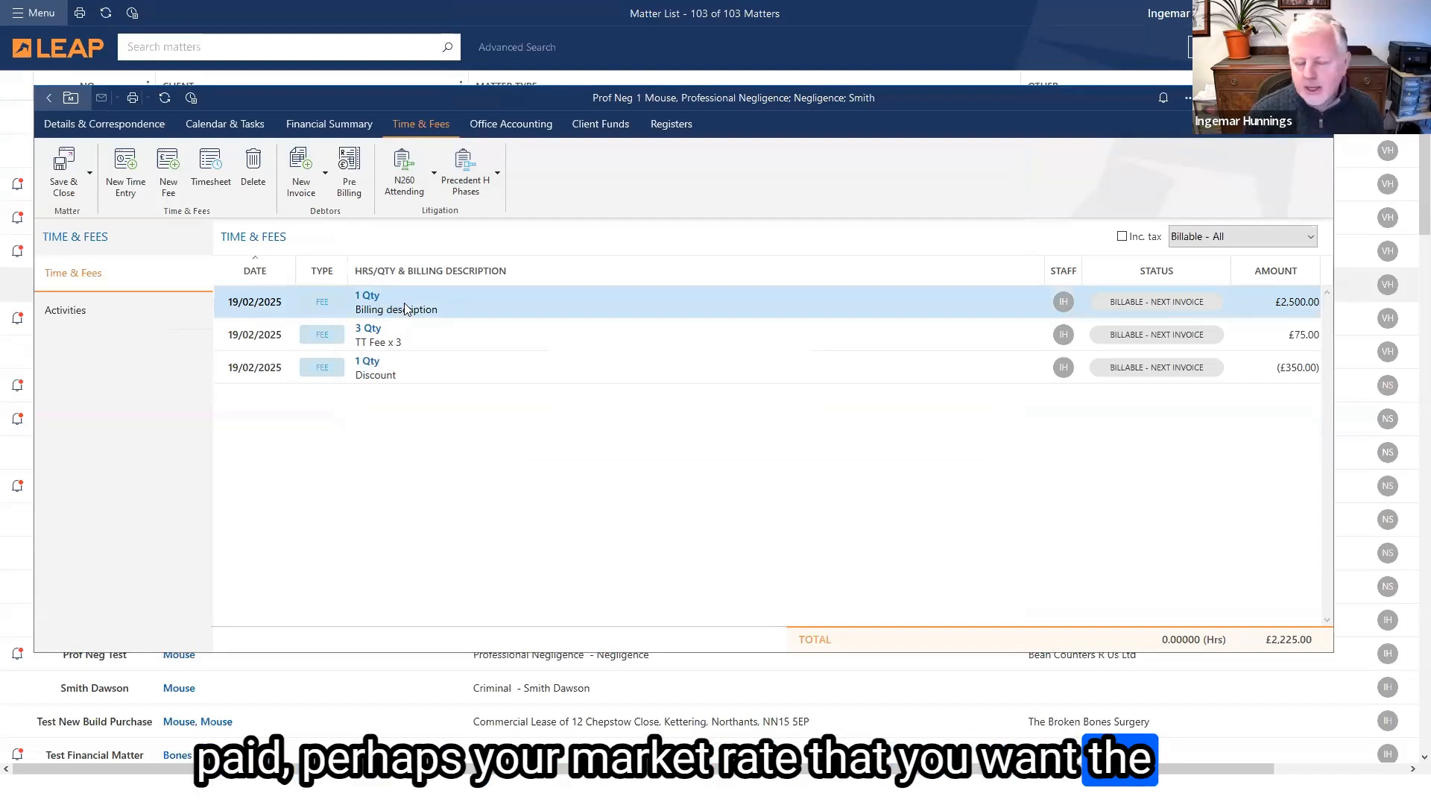
left_click(438, 373)
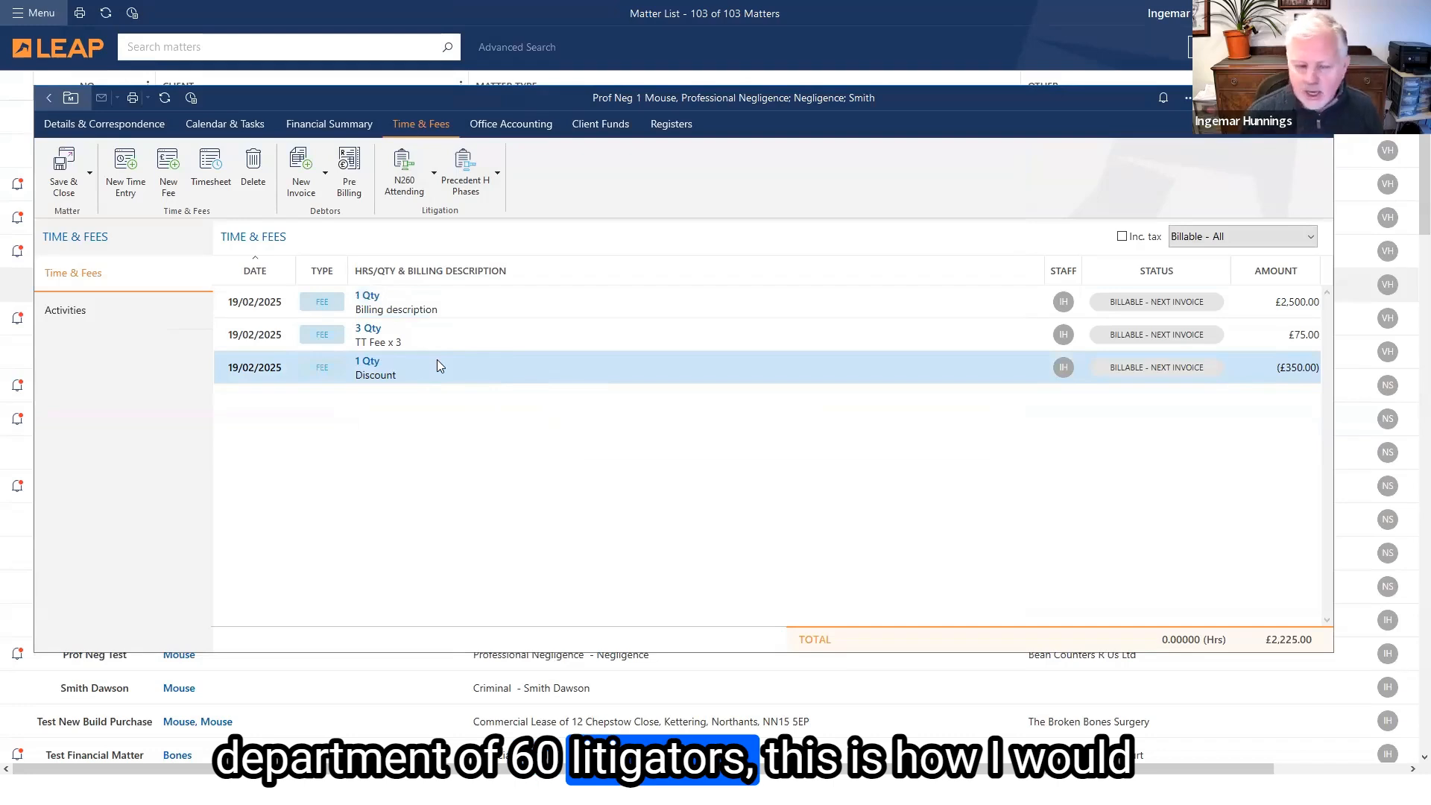
left_click(458, 311)
left_click(460, 369)
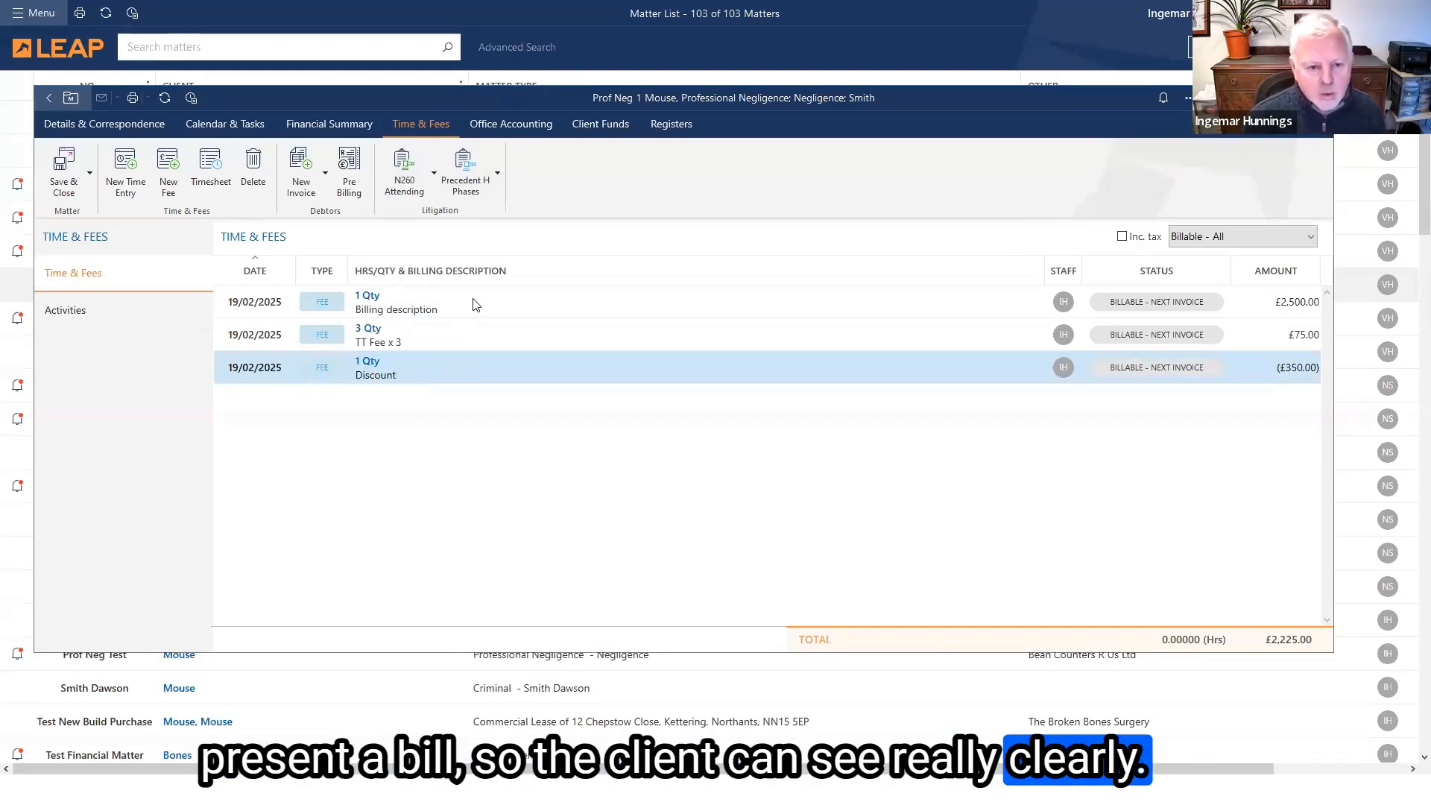
left_click(474, 304)
left_click(475, 370)
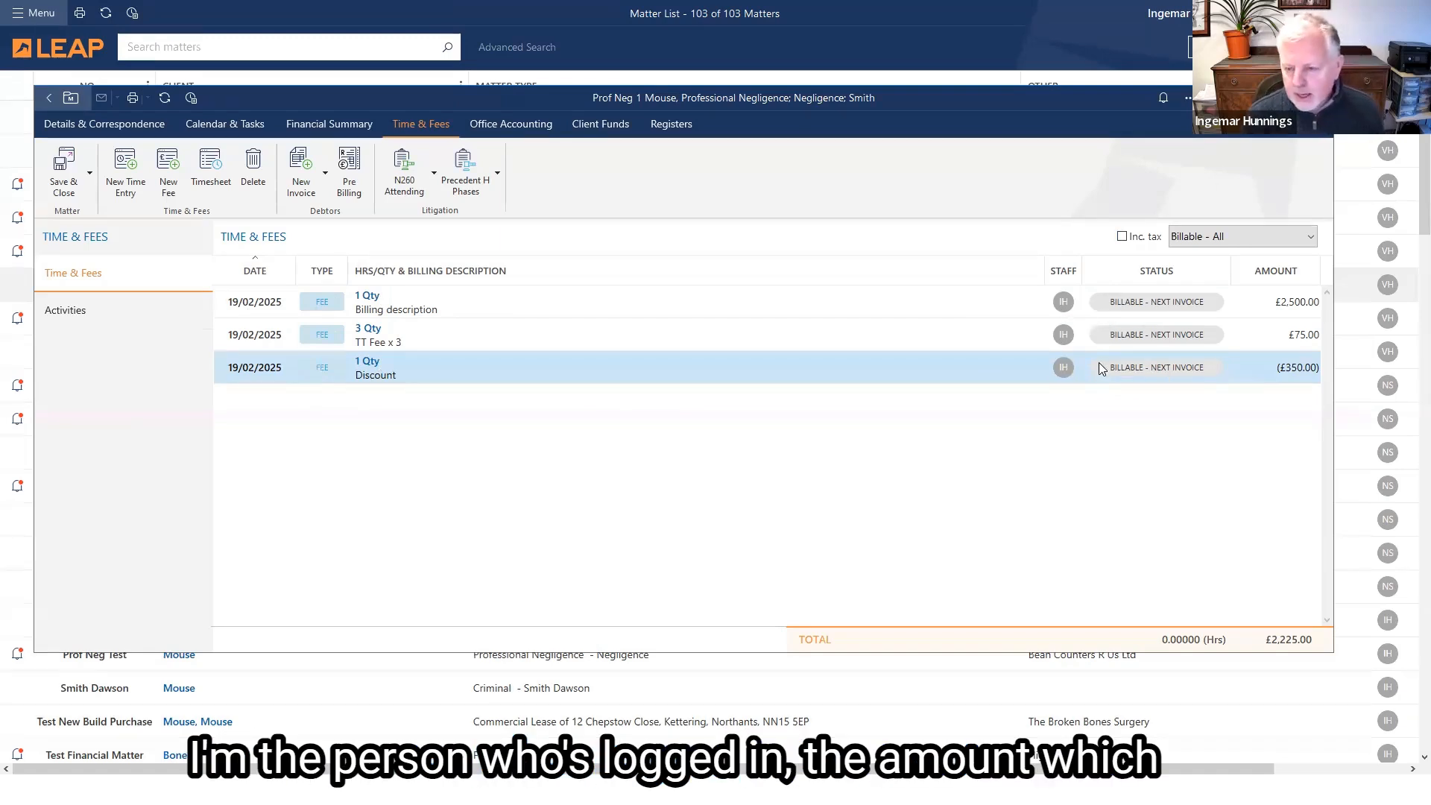
left_click(1122, 236)
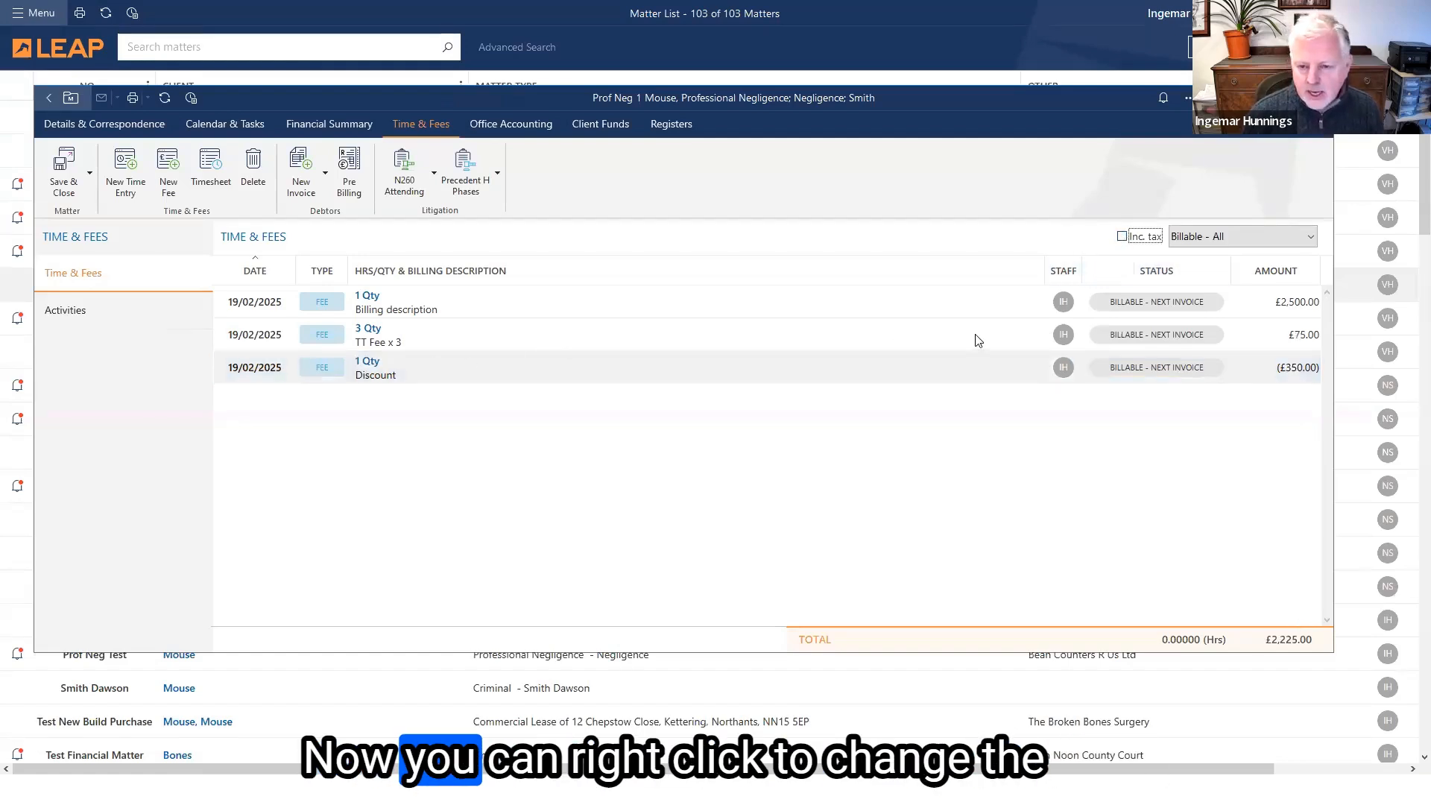
Step: Look at the TT fee's options for moving it to another staff member and changing its billing status, without applying any
right_click(713, 336)
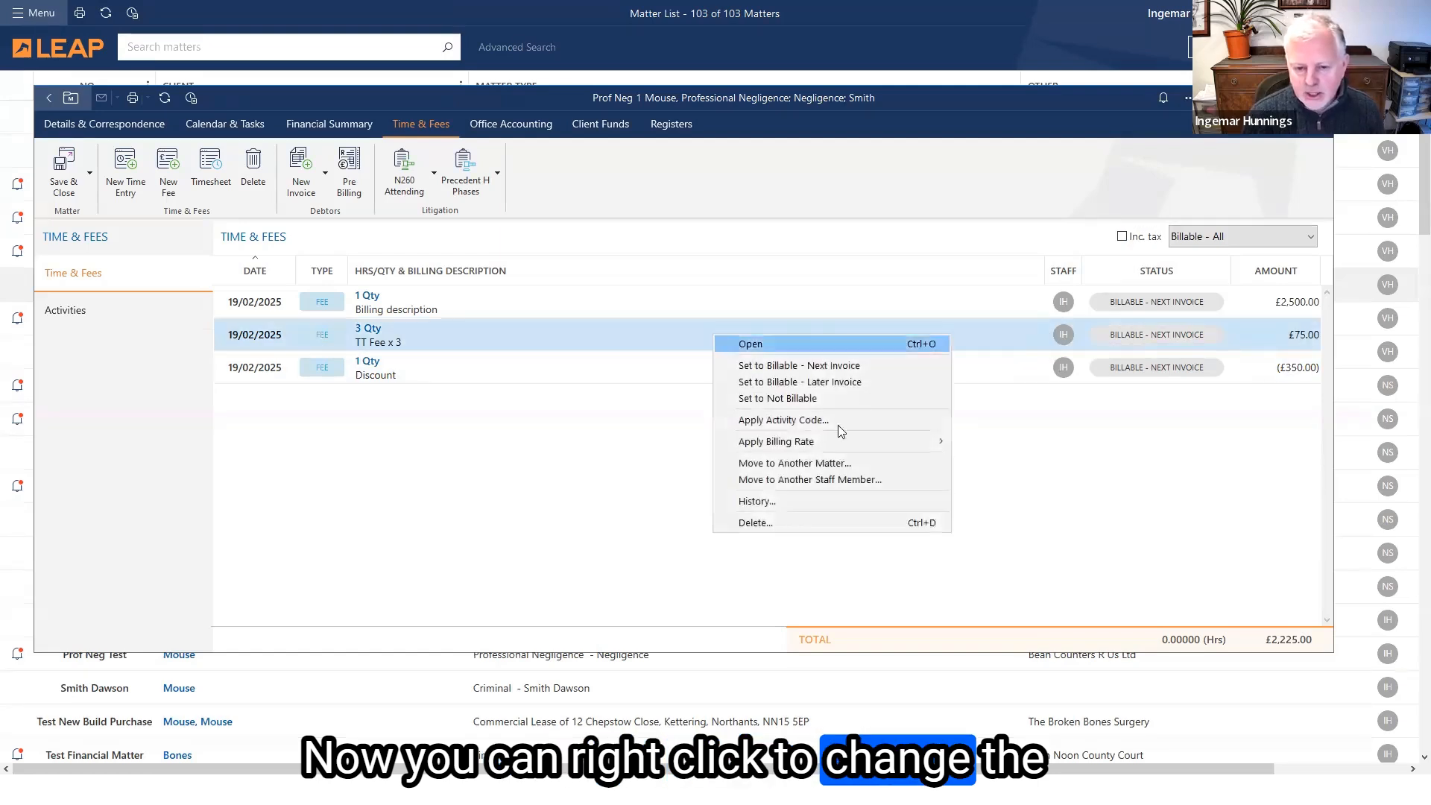
left_click(803, 479)
left_click(504, 470)
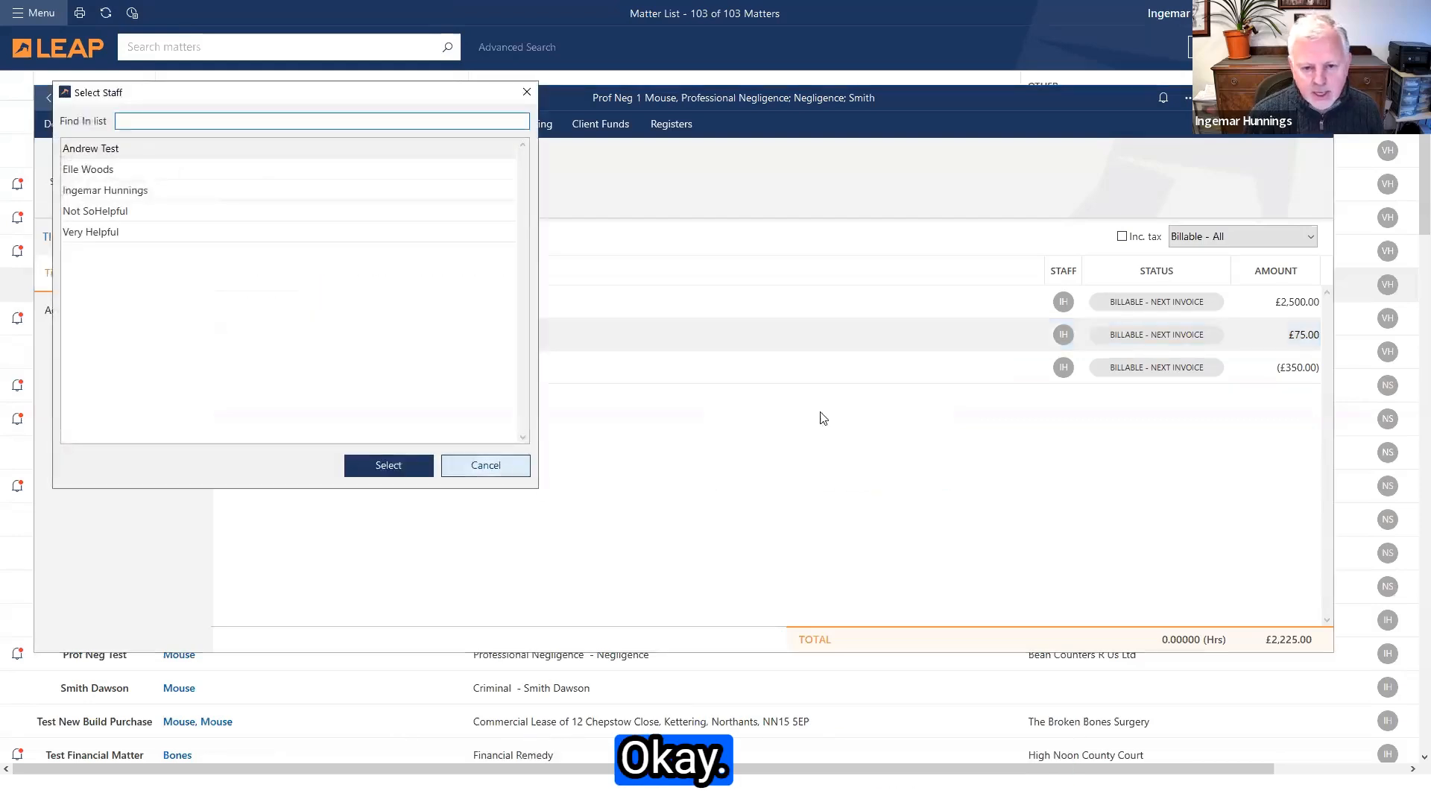
right_click(734, 337)
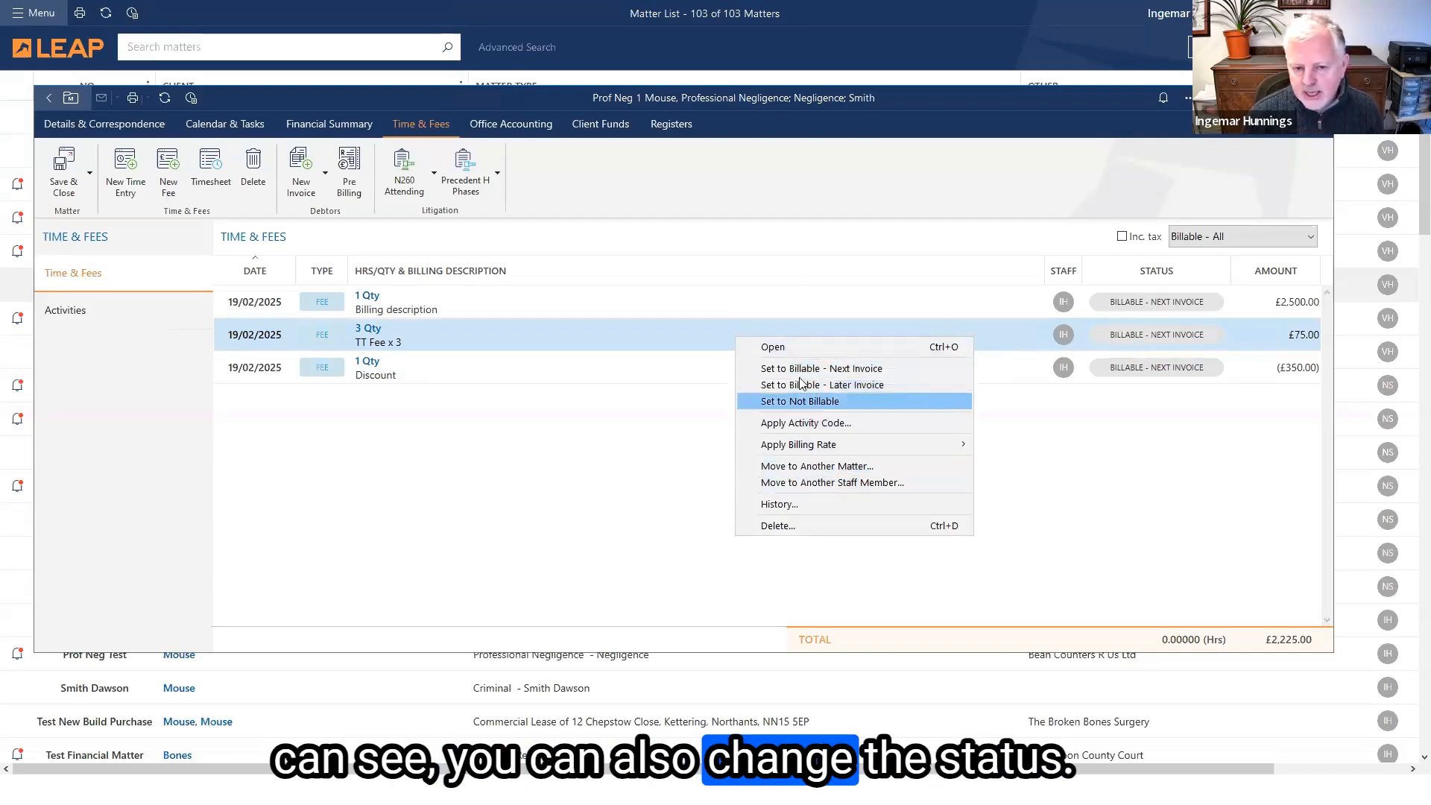
left_click(804, 175)
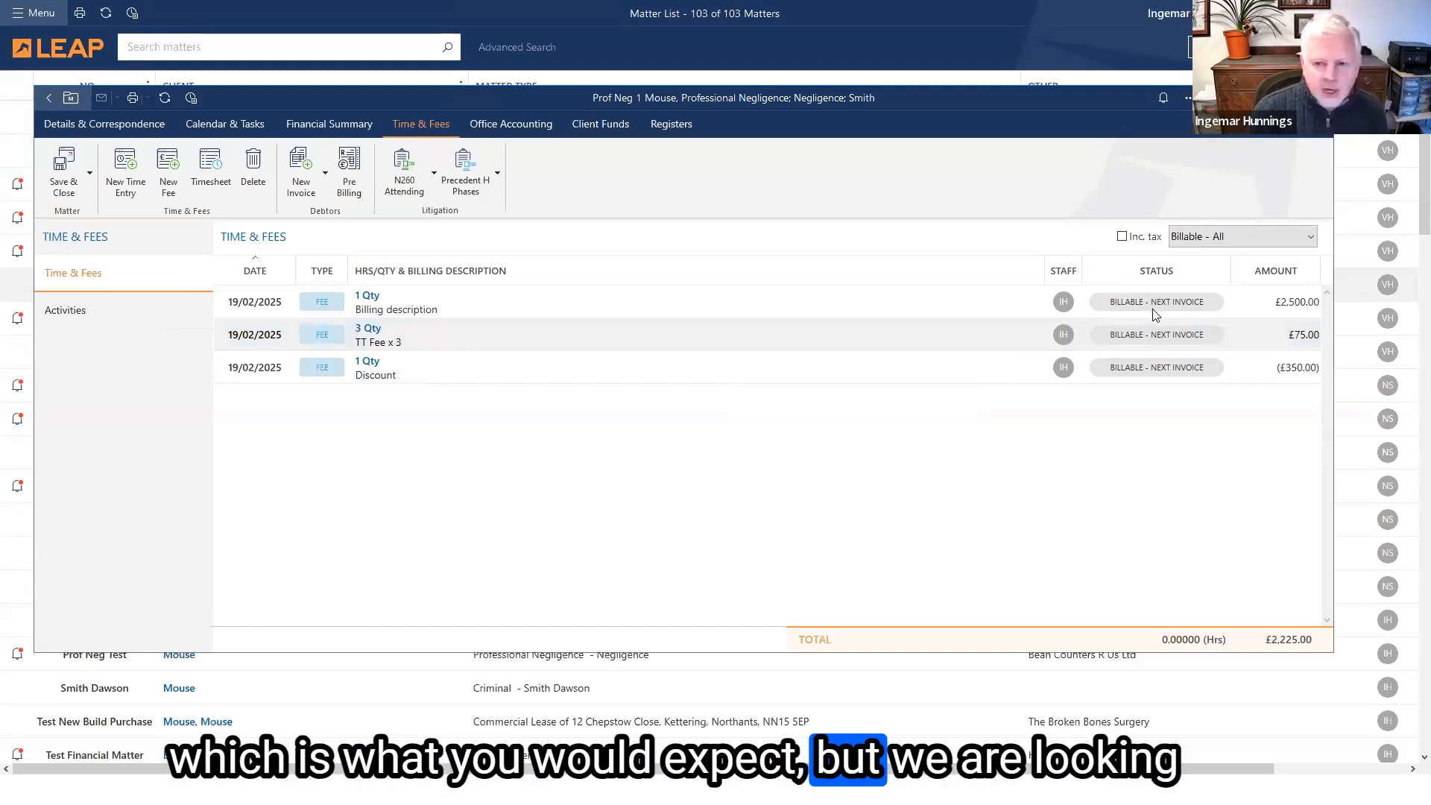
Step: Review the matter's entries filtered by Not Billable, Billed - All and Deleted, and return the list to Billable - All
left_click(1227, 240)
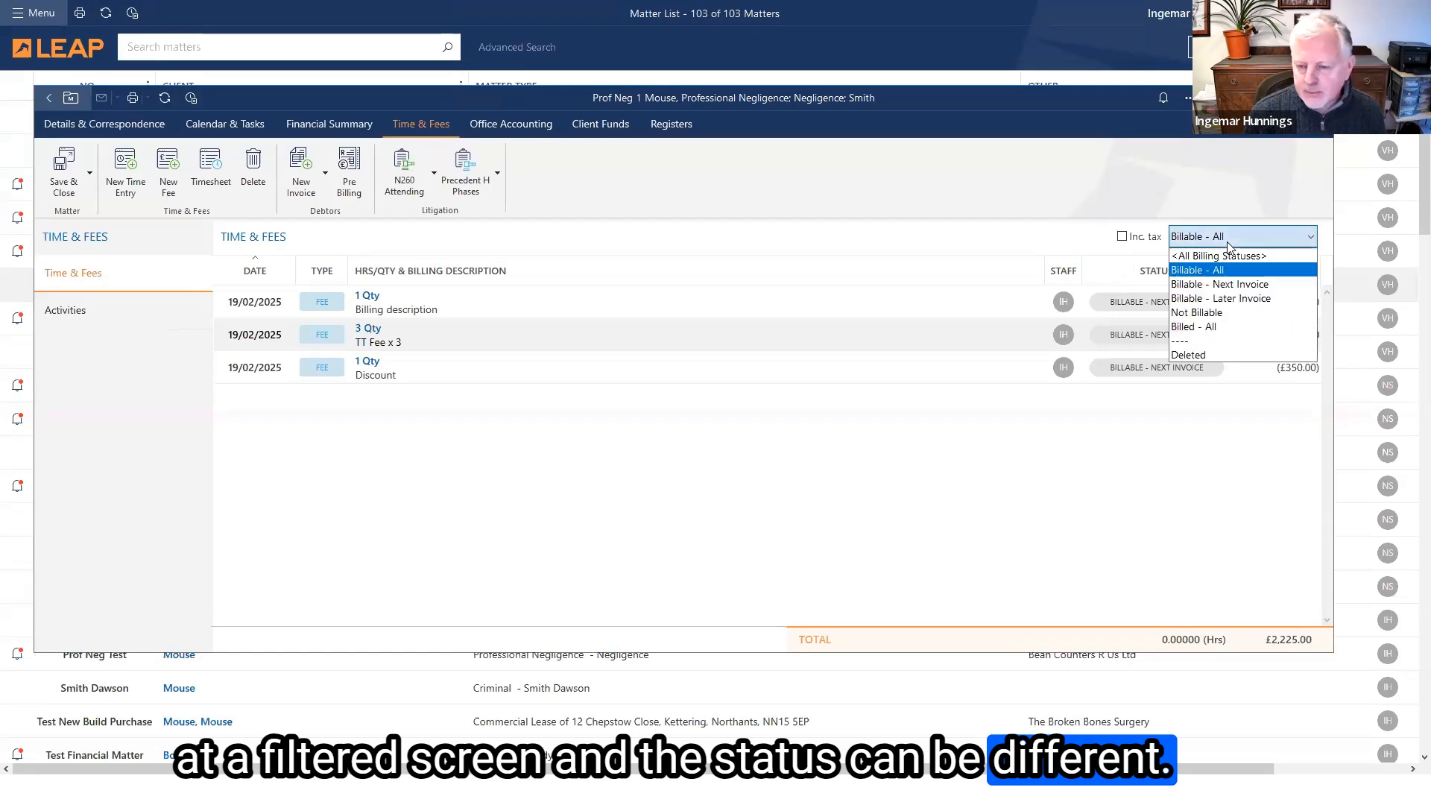
left_click(1207, 313)
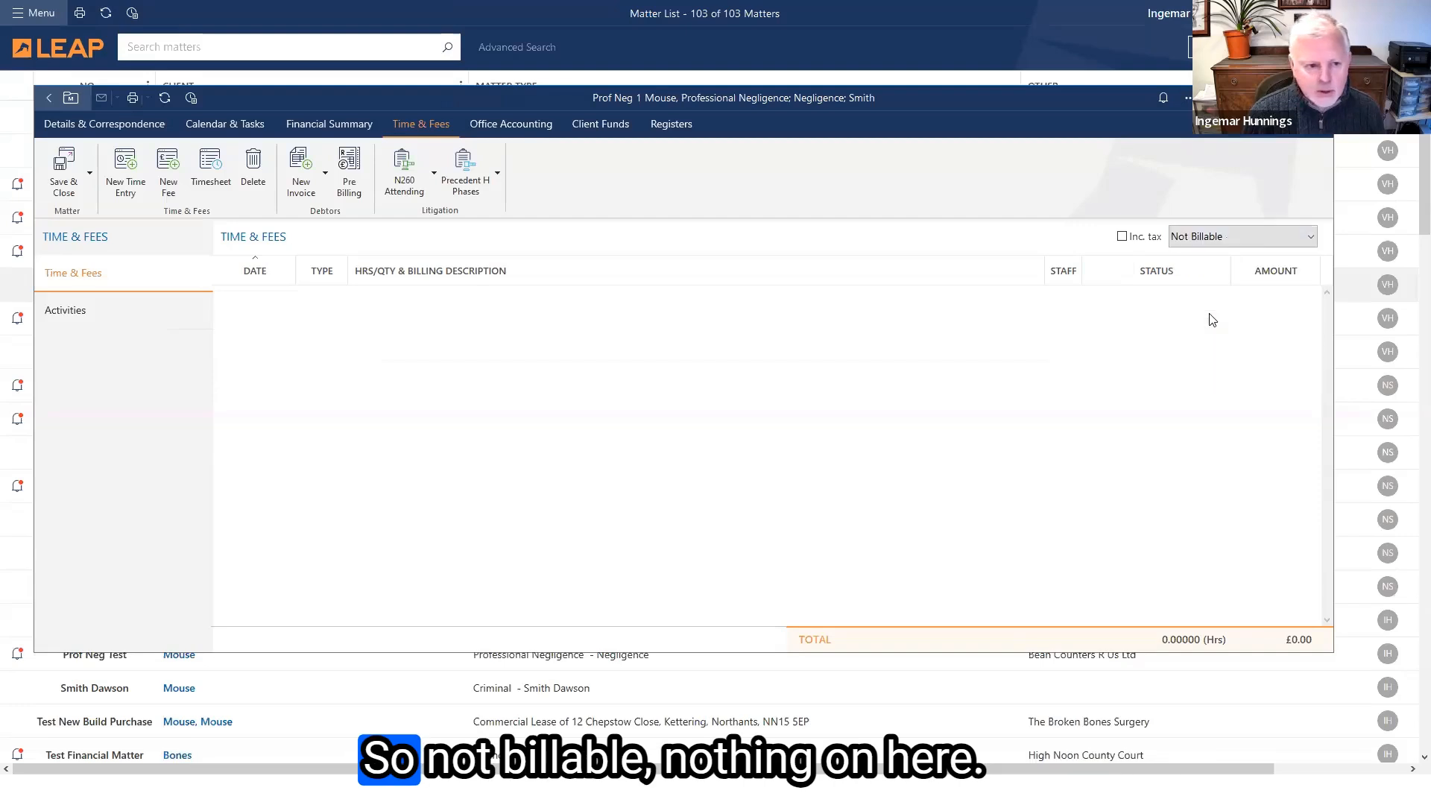
left_click(1254, 237)
left_click(1192, 329)
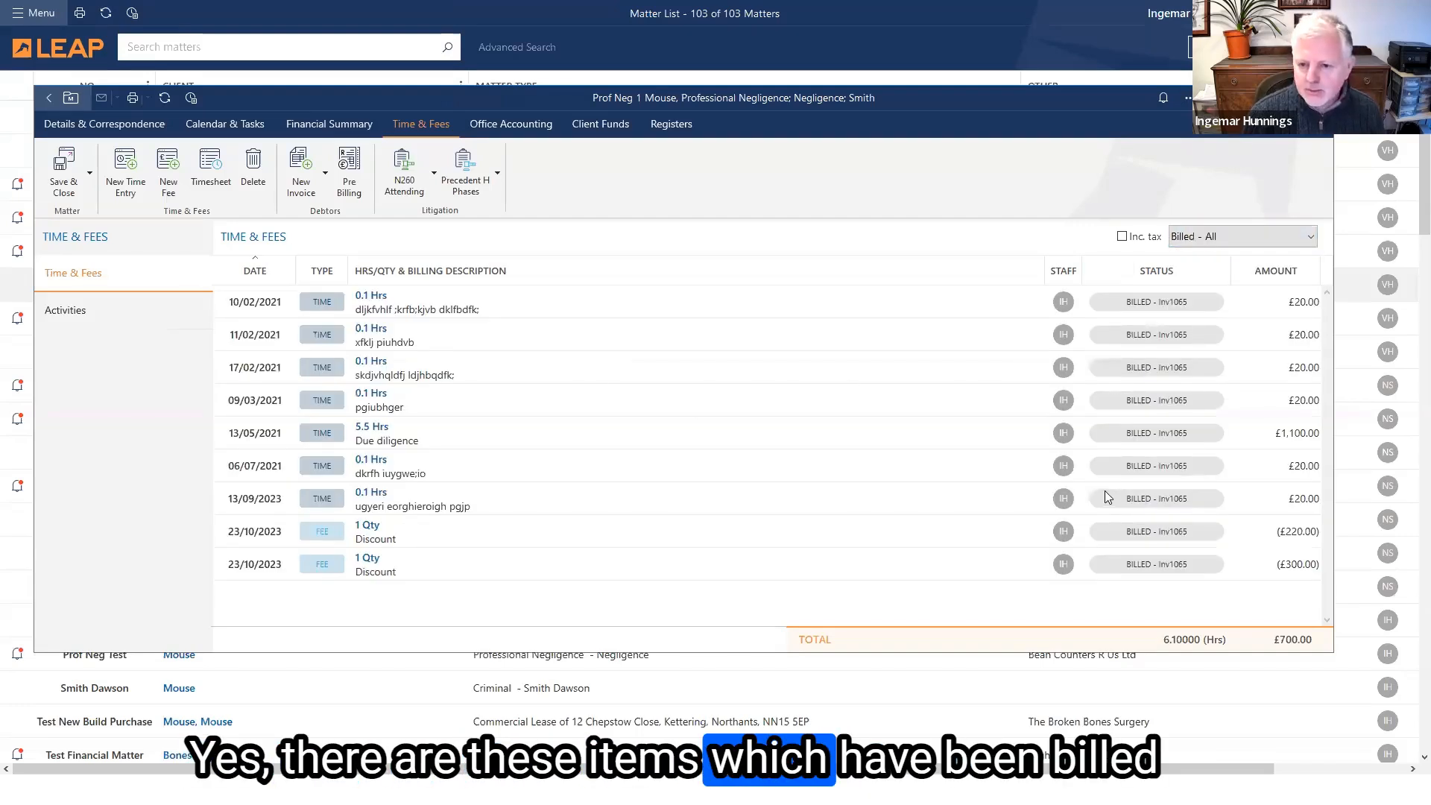
left_click(1207, 236)
left_click(1200, 350)
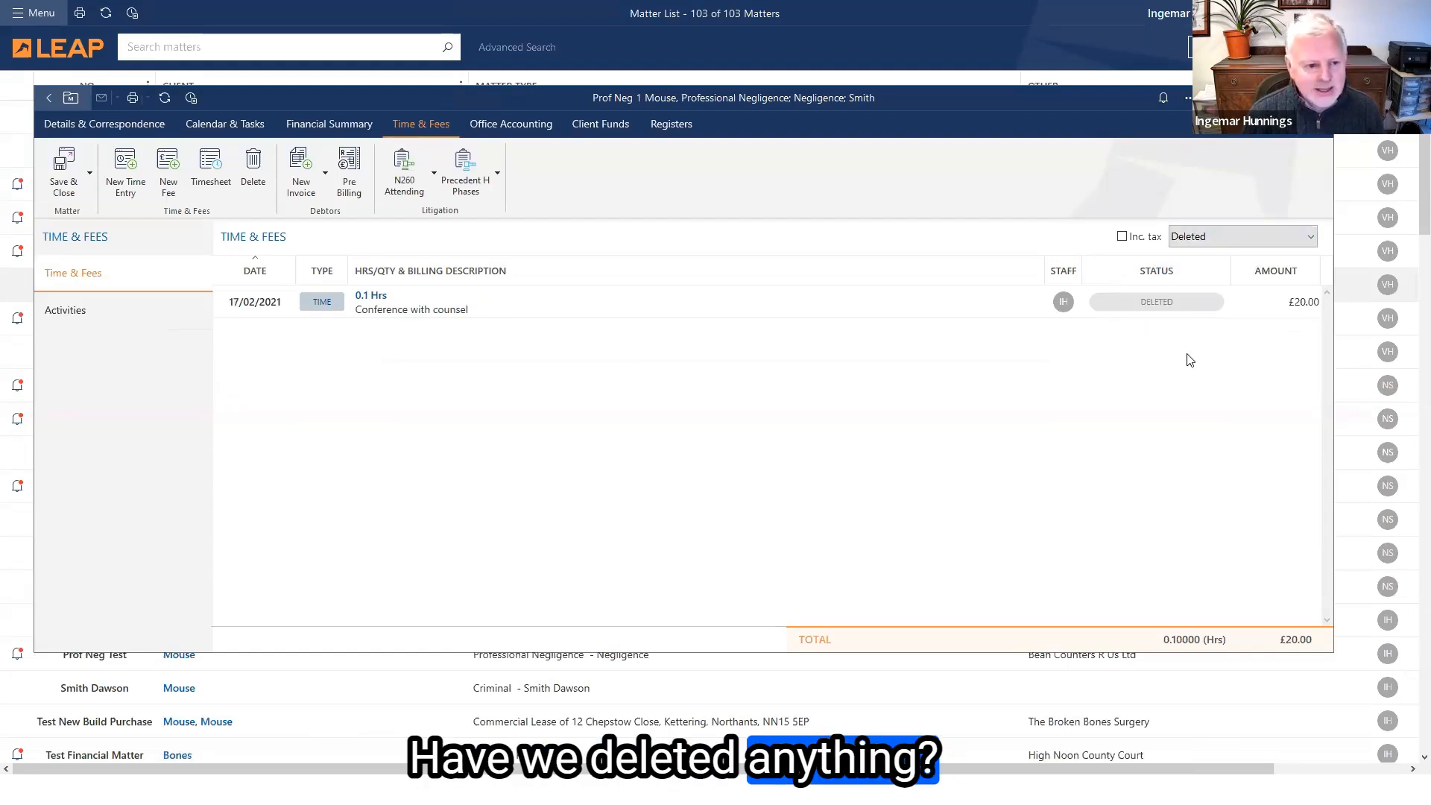
left_click(1239, 236)
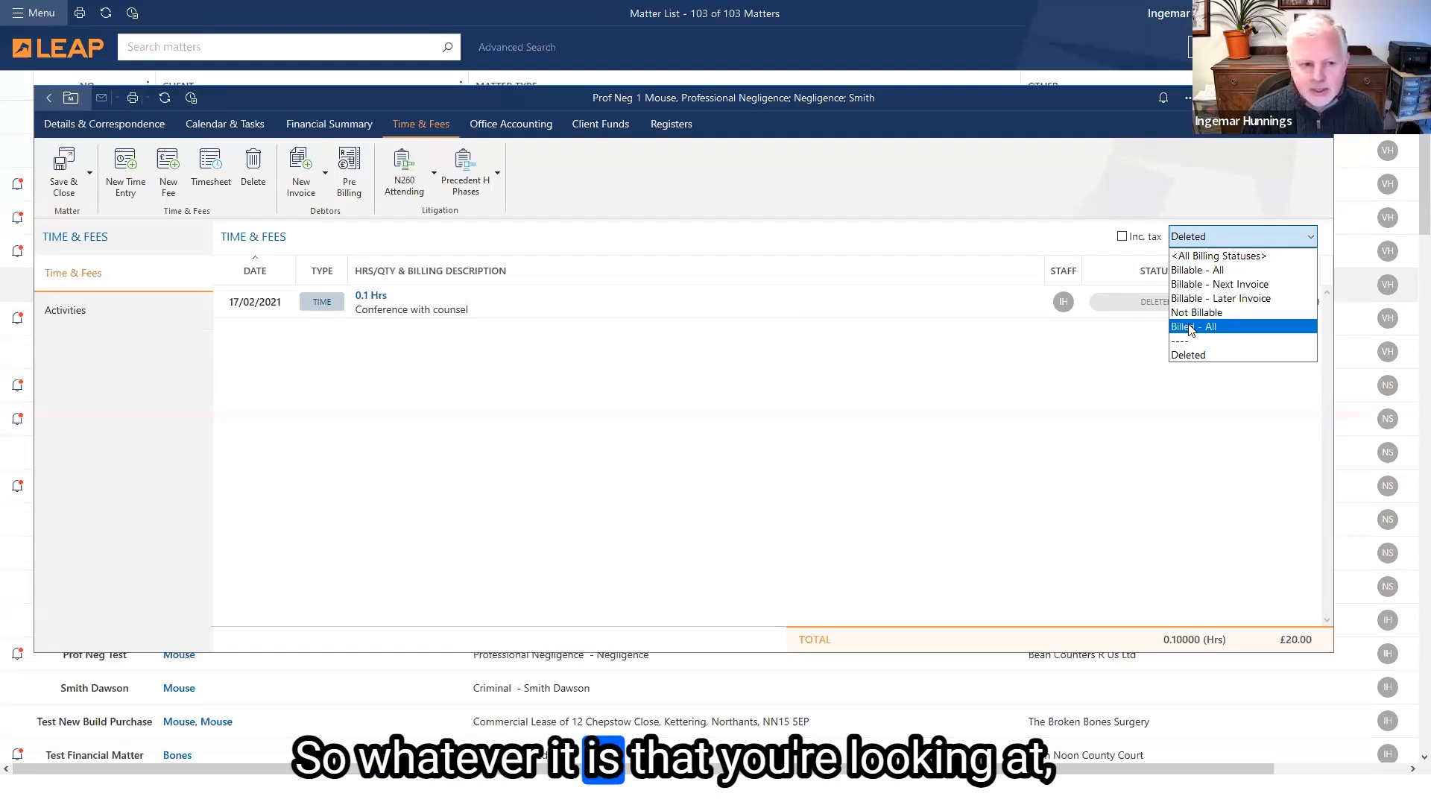
left_click(1191, 328)
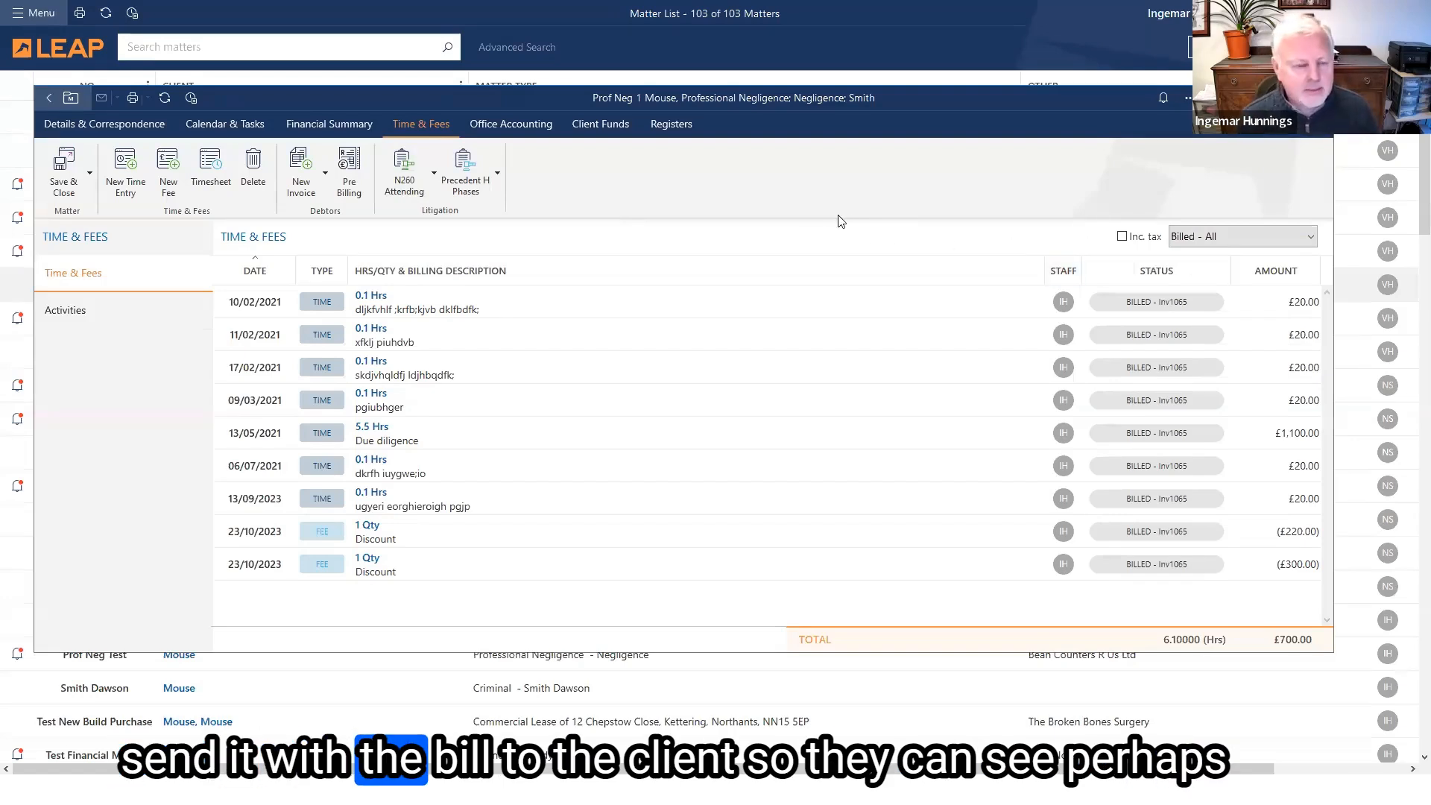
left_click(1309, 237)
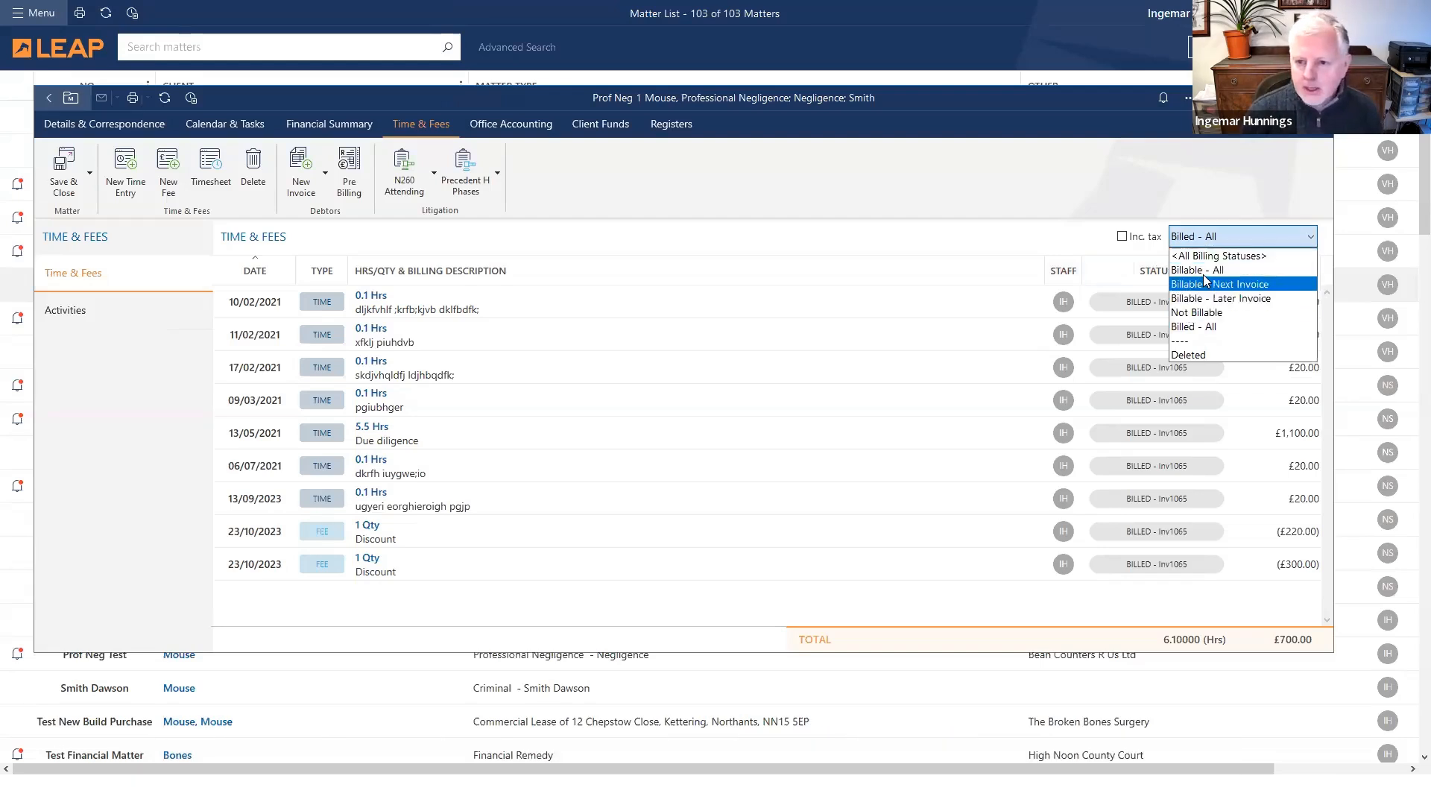
left_click(612, 234)
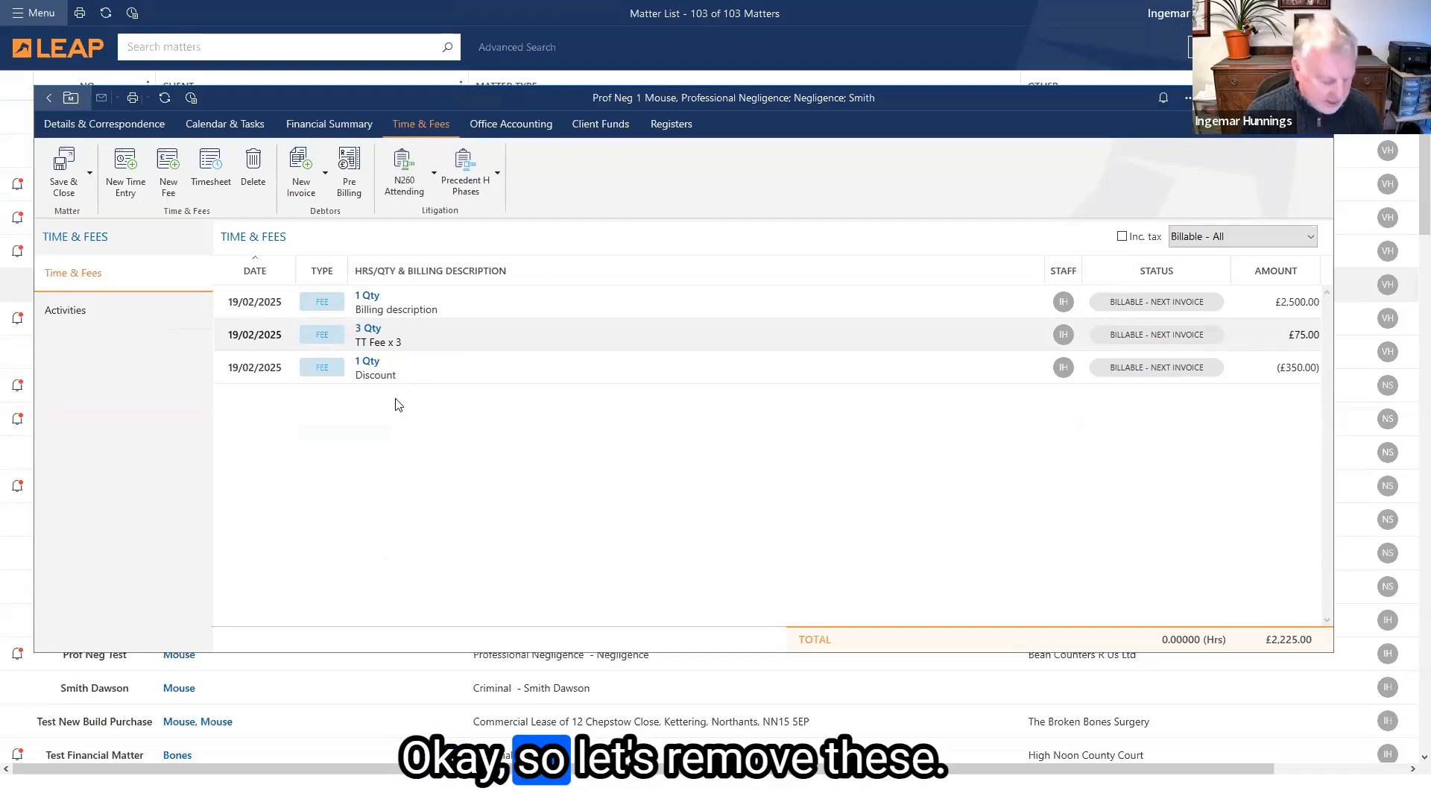
Step: Set all three fees in the billable list to Not Billable
left_click(415, 333)
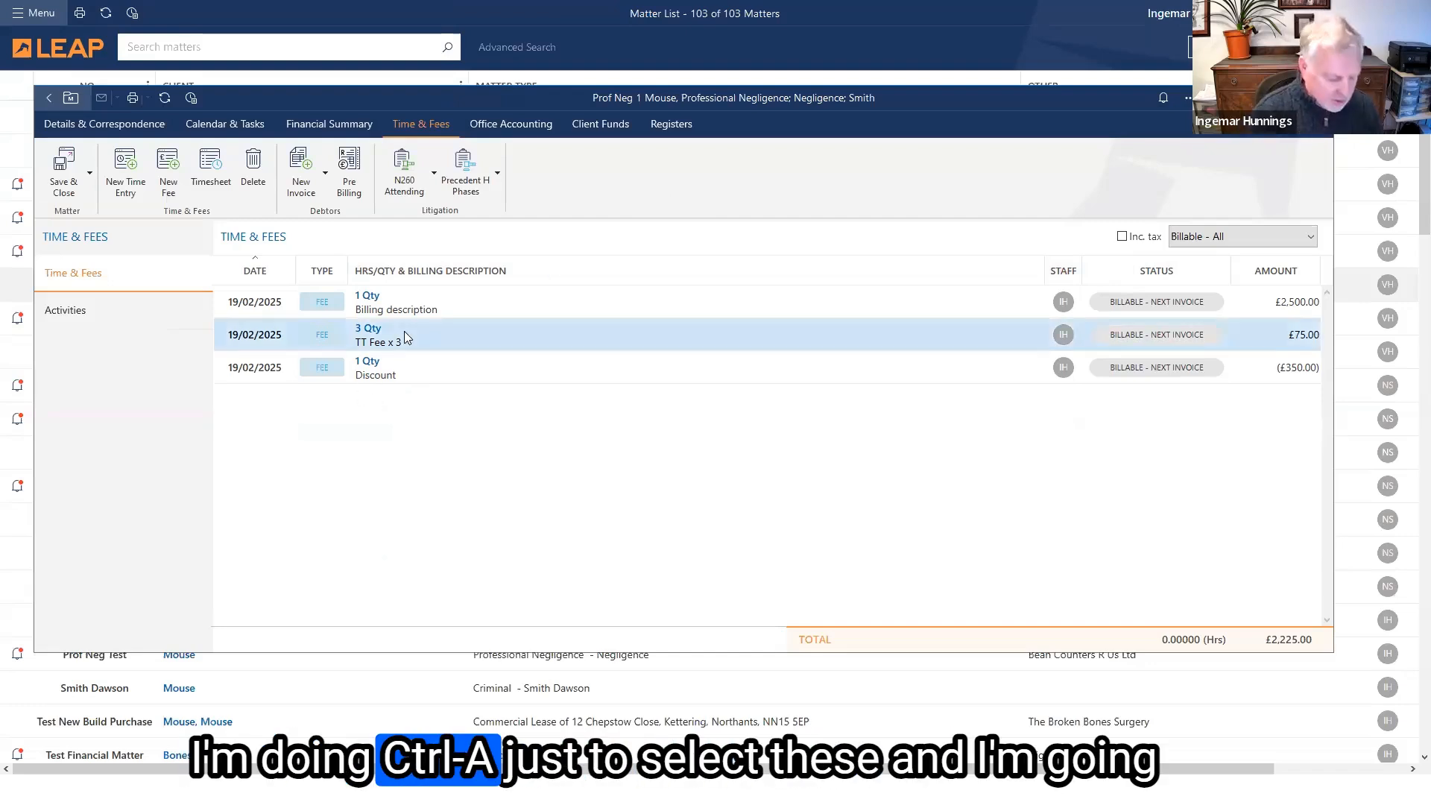
key("ctrl+a")
right_click(546, 340)
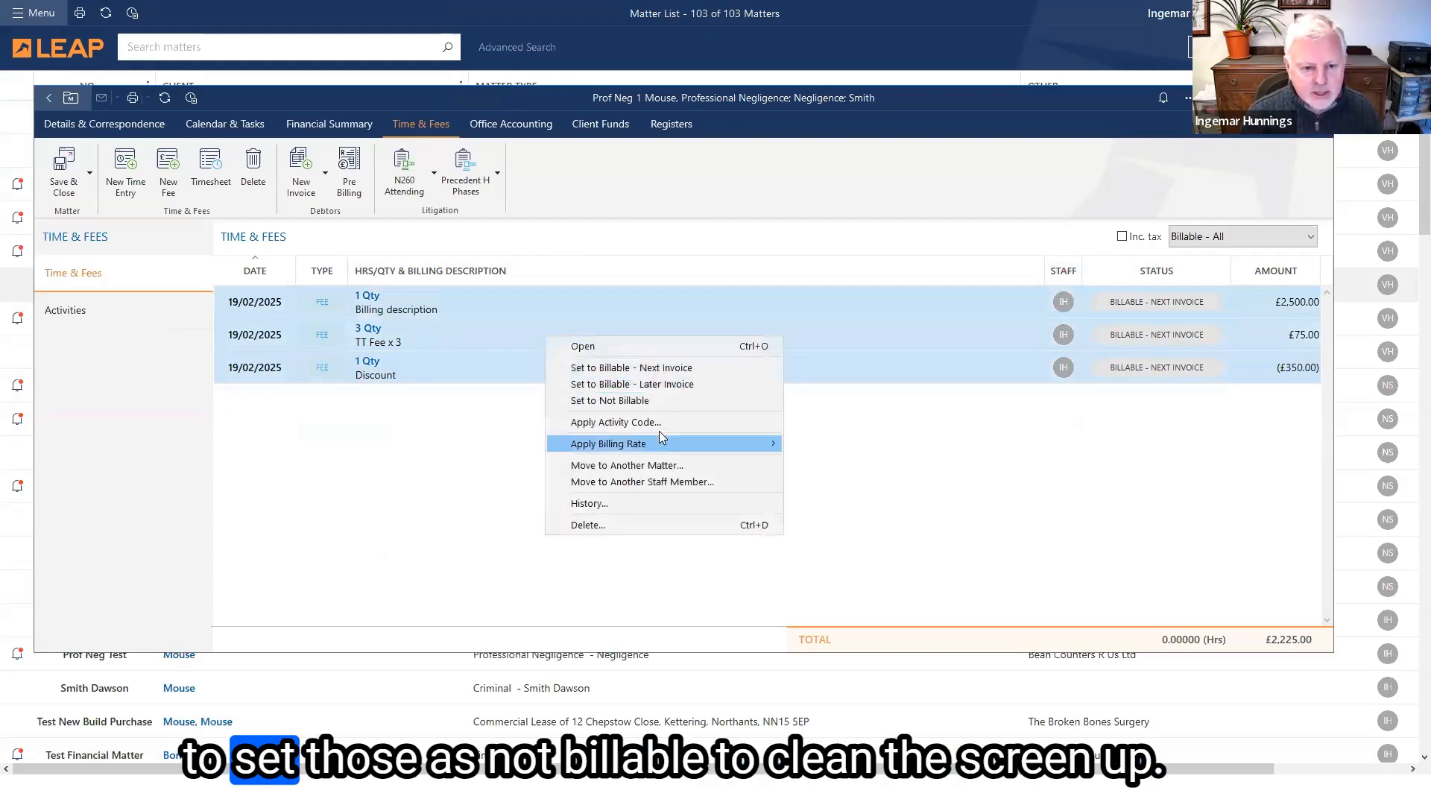
left_click(669, 403)
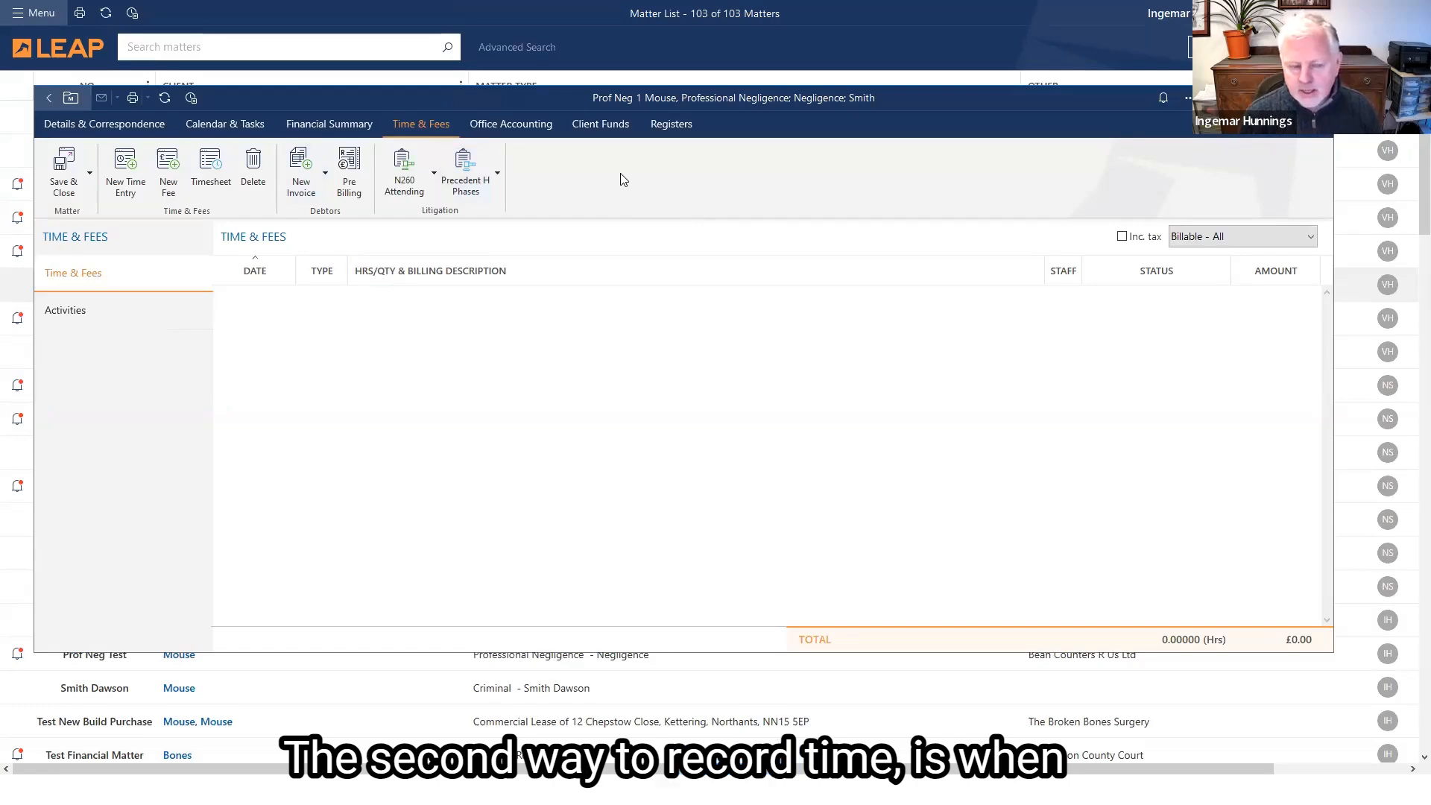
Step: Create a letter to High Noon County Court with the body text "dfguefgptogihtrgptoightr" and save and close it with time recording
left_click(116, 127)
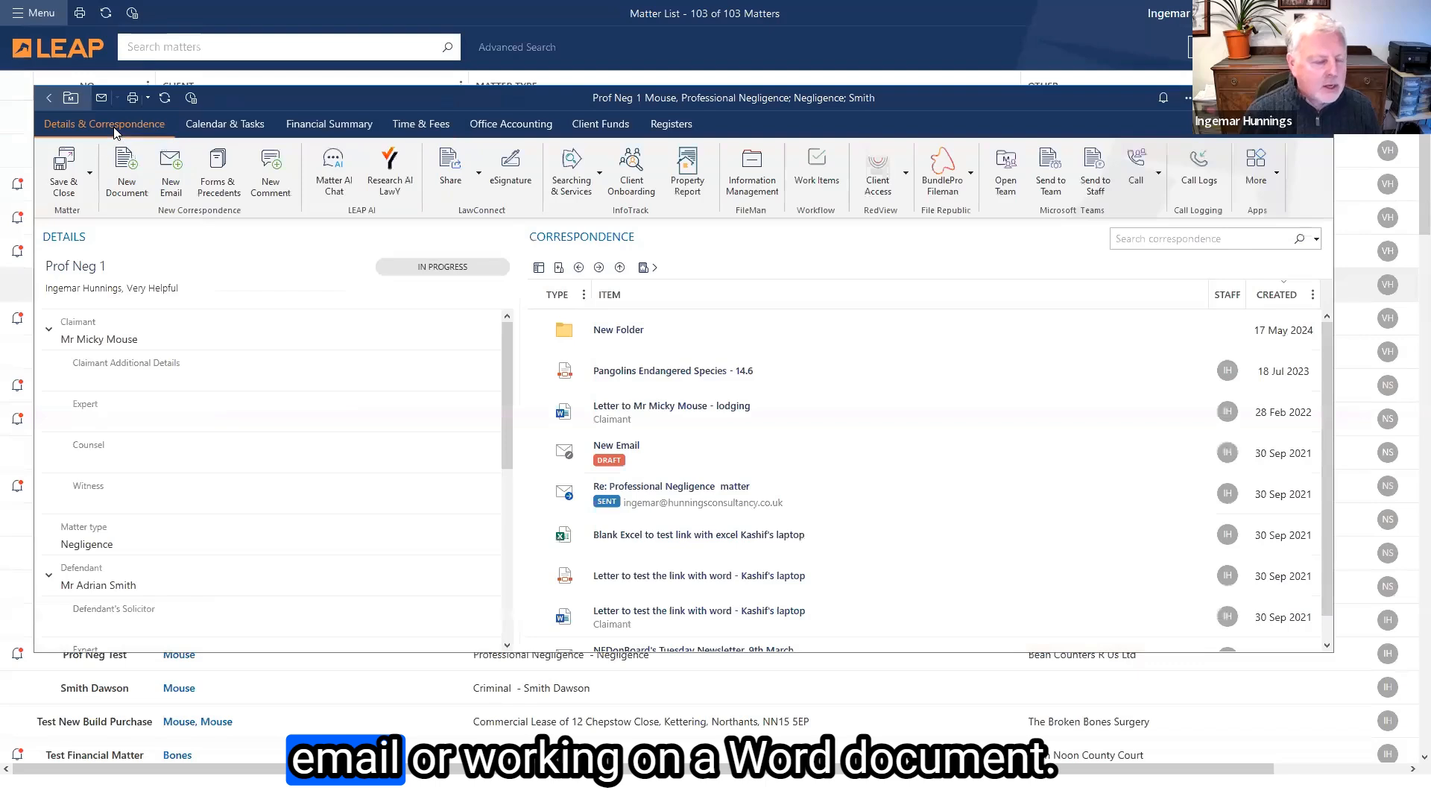
left_click(122, 172)
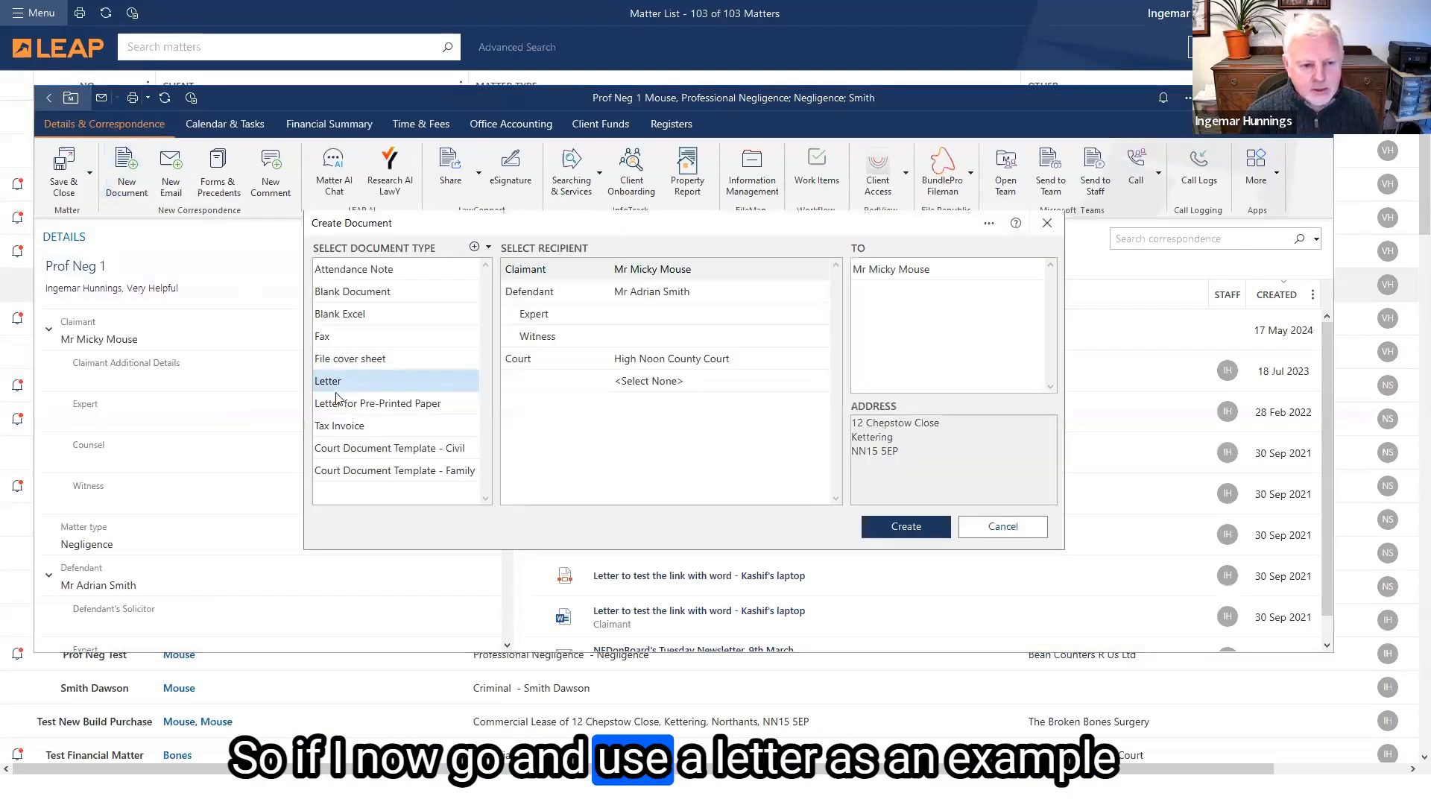
left_click(696, 361)
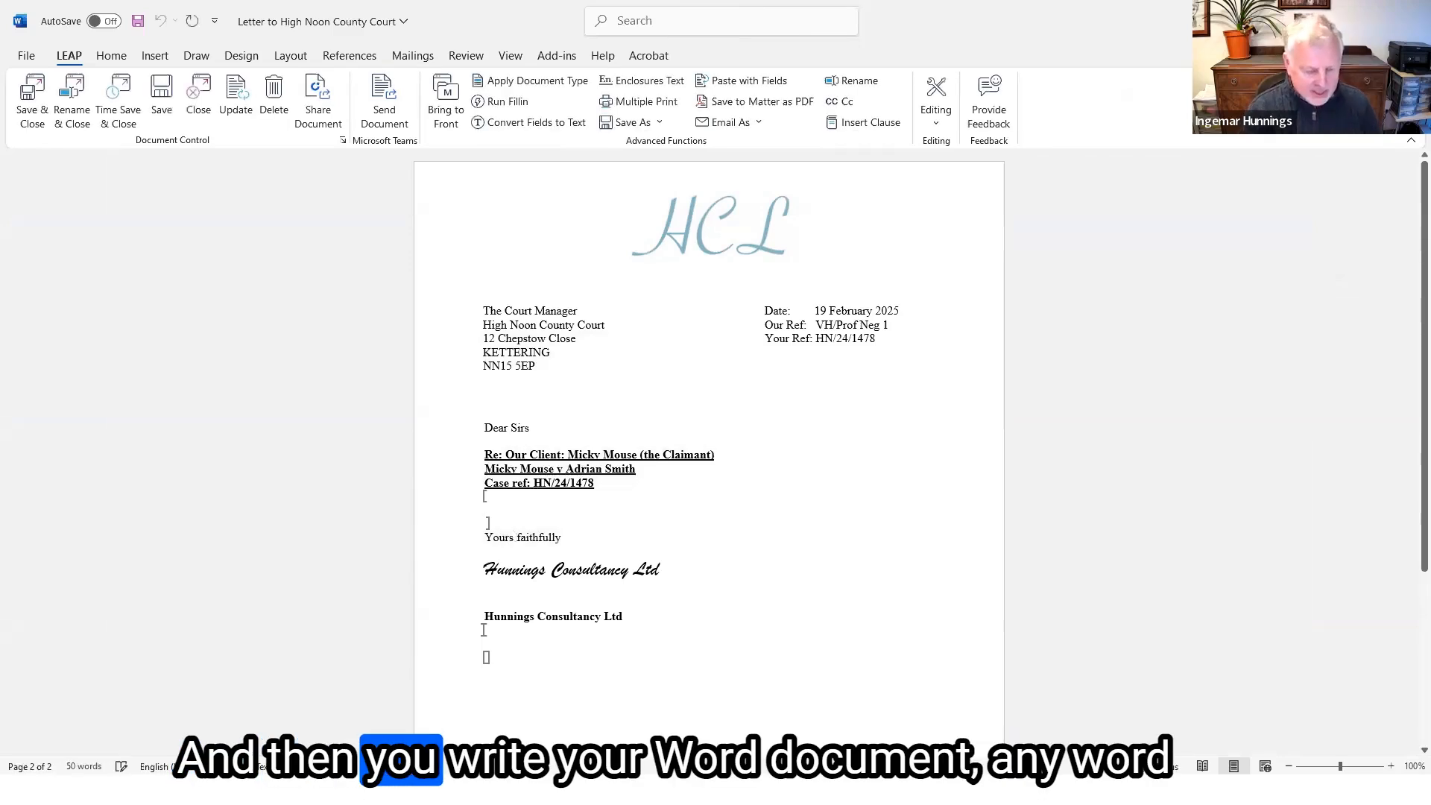
type("dfguefgptogihtrgptoightr")
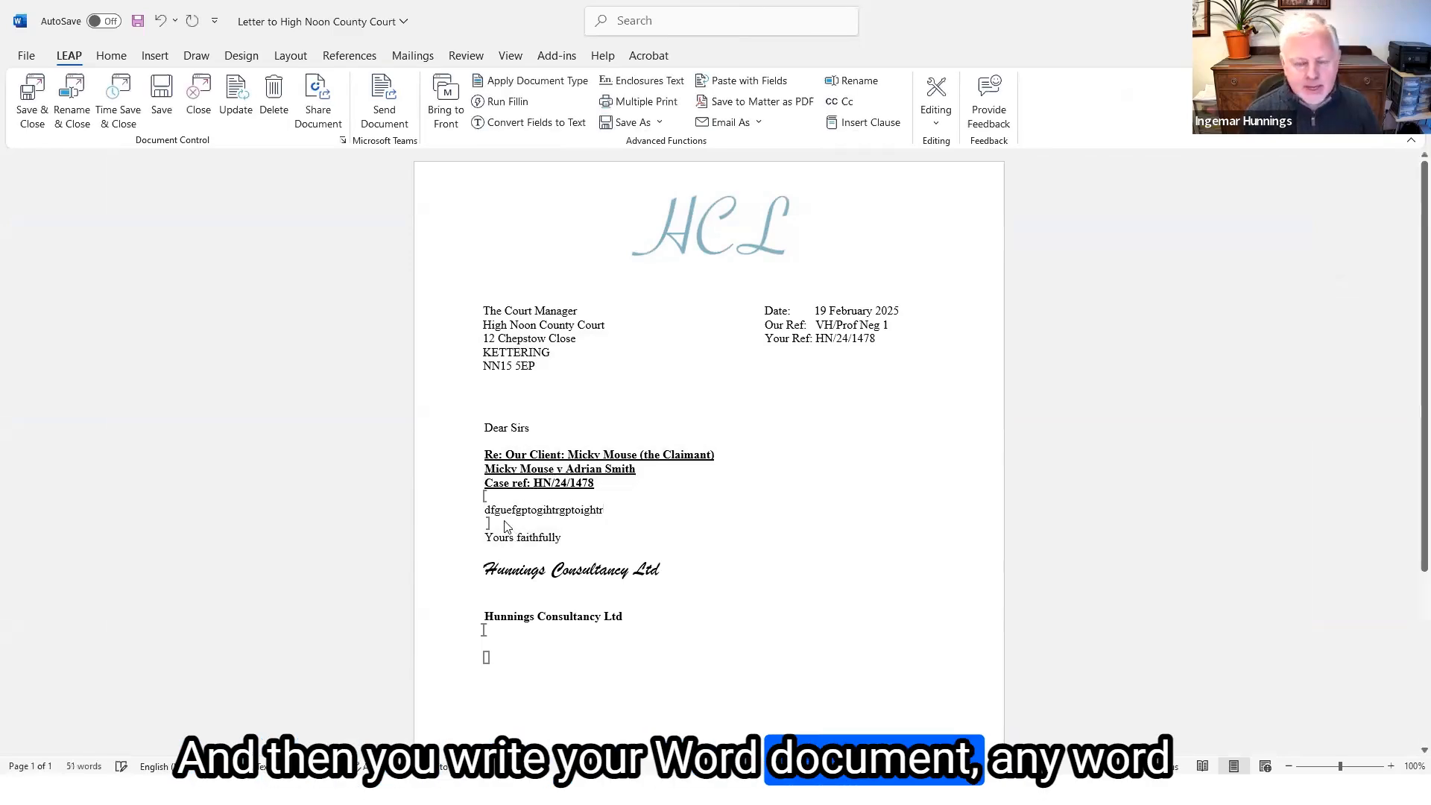
left_click(112, 111)
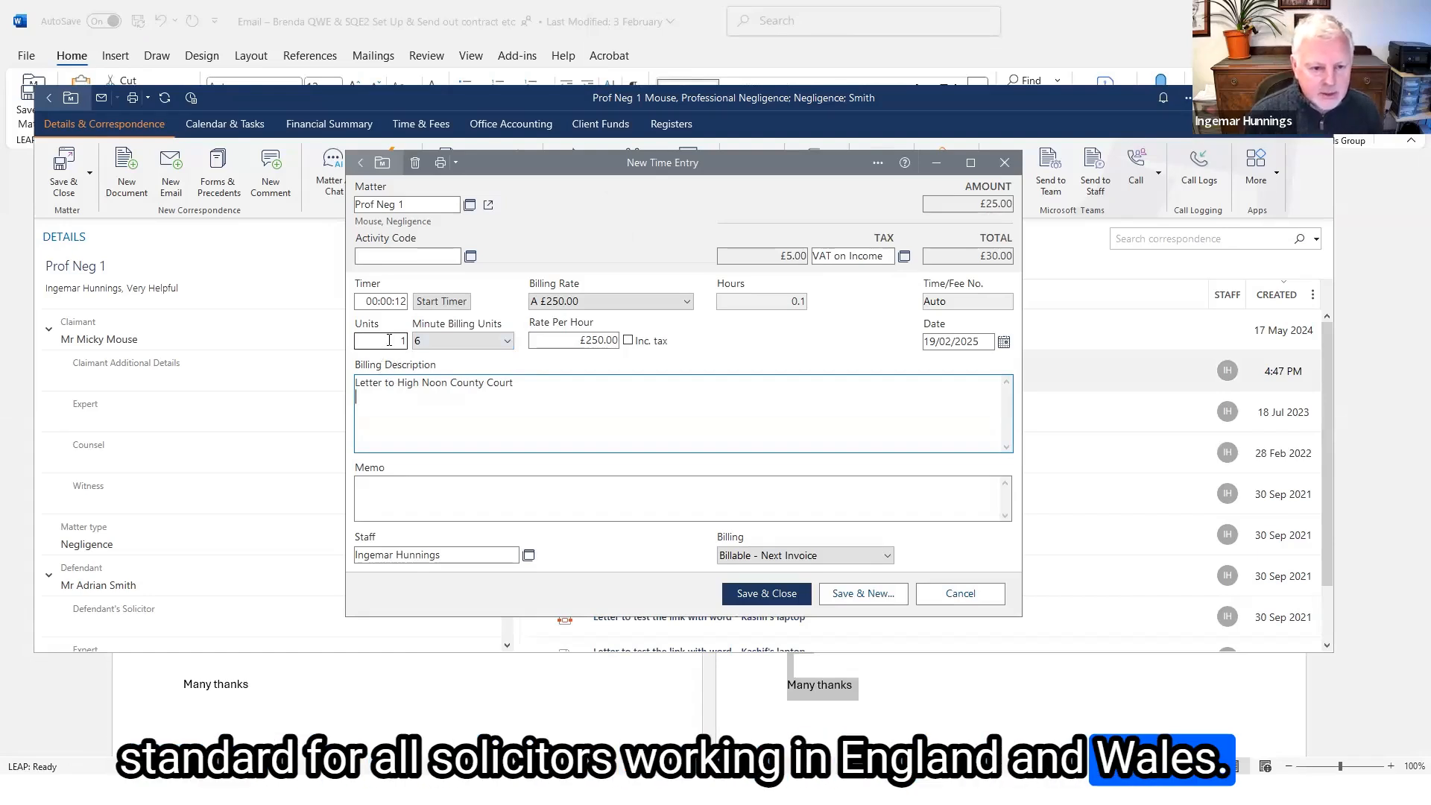
Step: Check the letter time entry's billing rates, description and memo, keep rate A £250.00, and save and close the entry
left_click(611, 301)
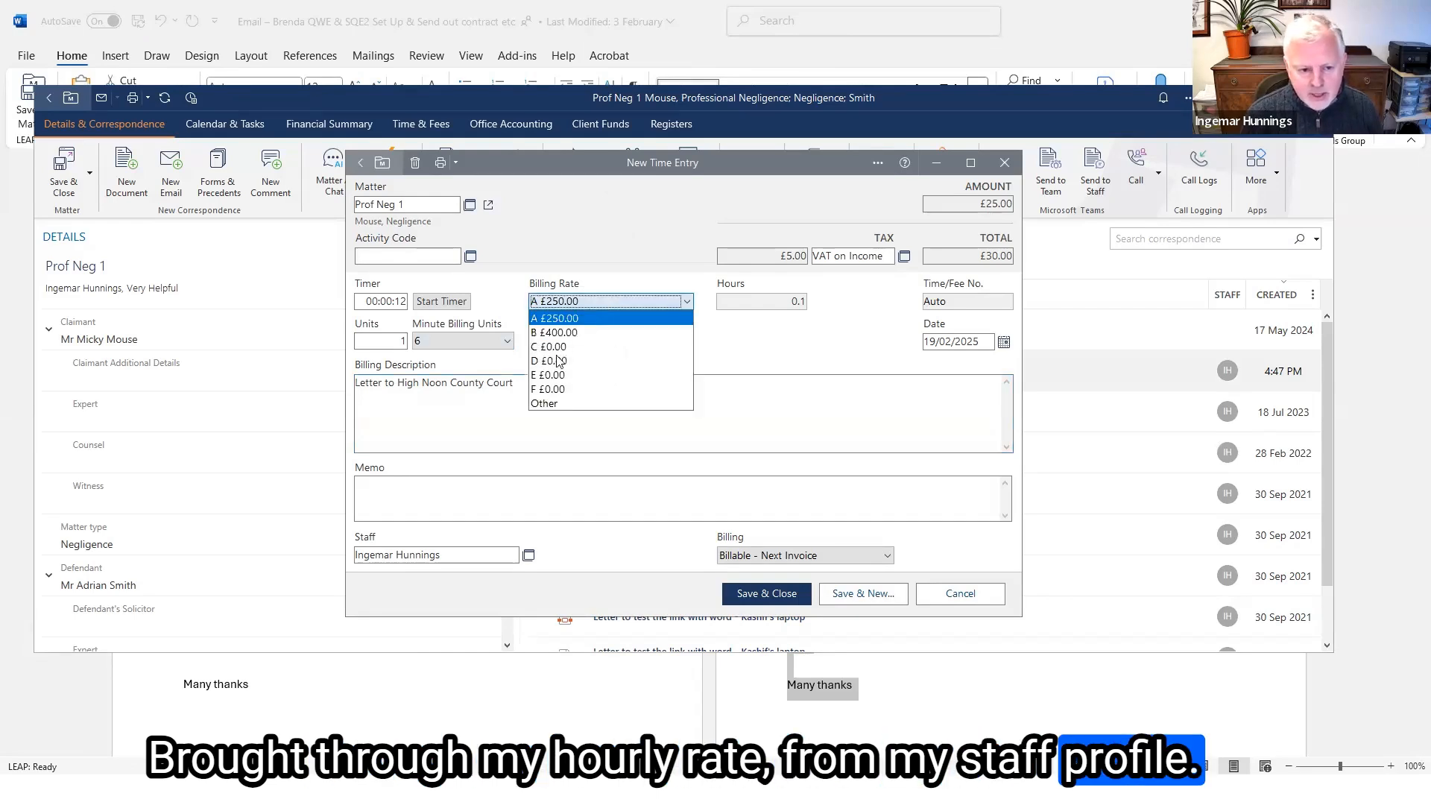
left_click(581, 313)
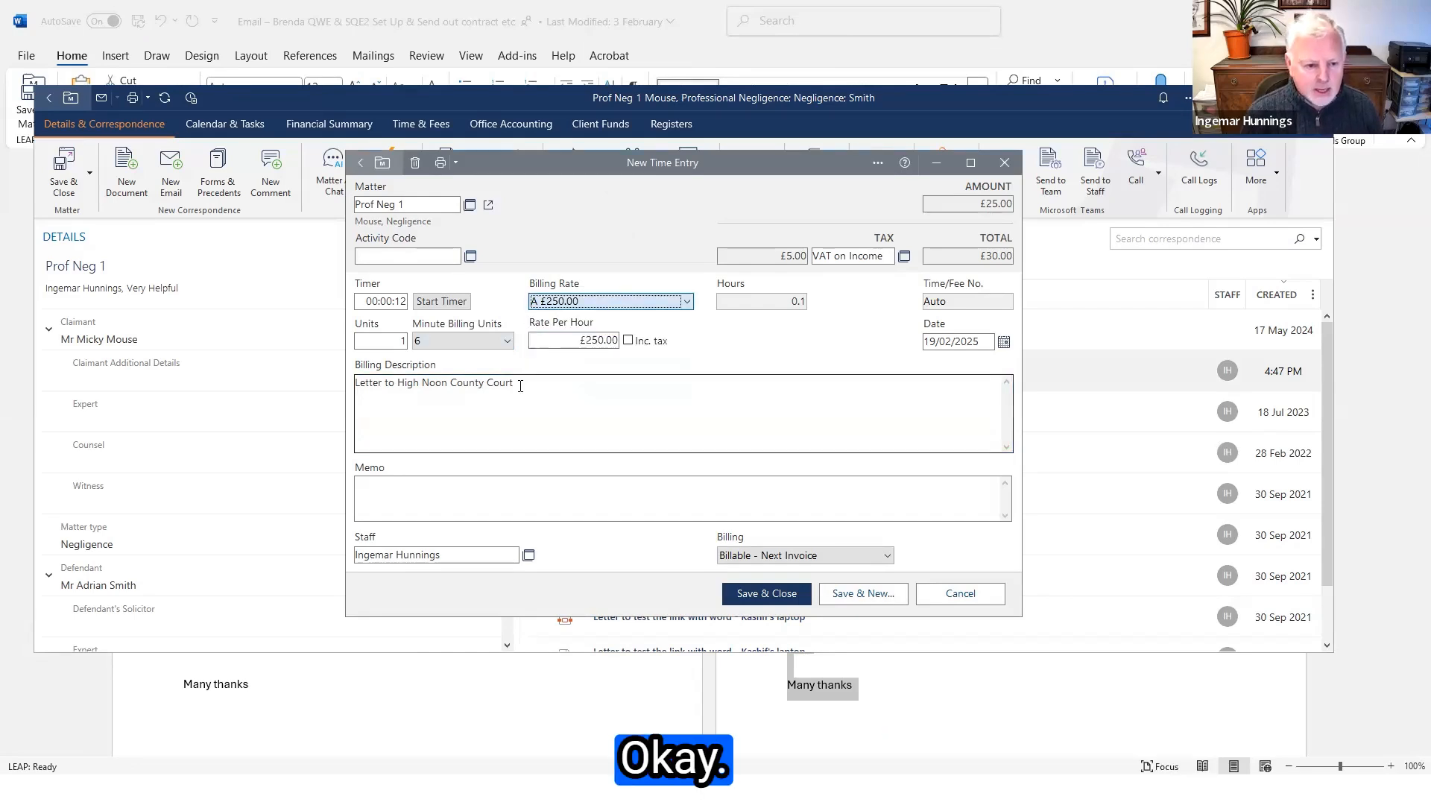
left_click_drag(520, 385, 306, 383)
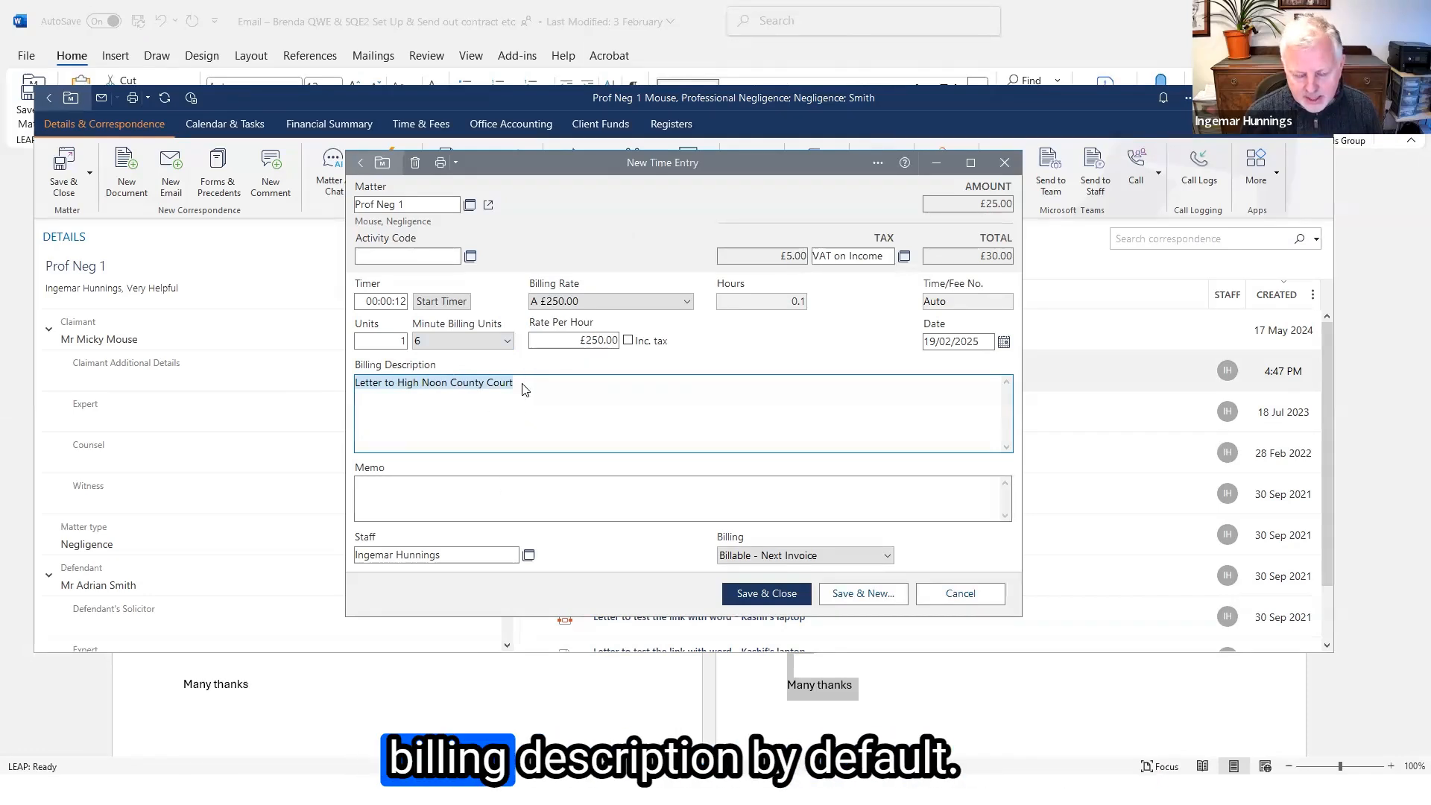
left_click(384, 497)
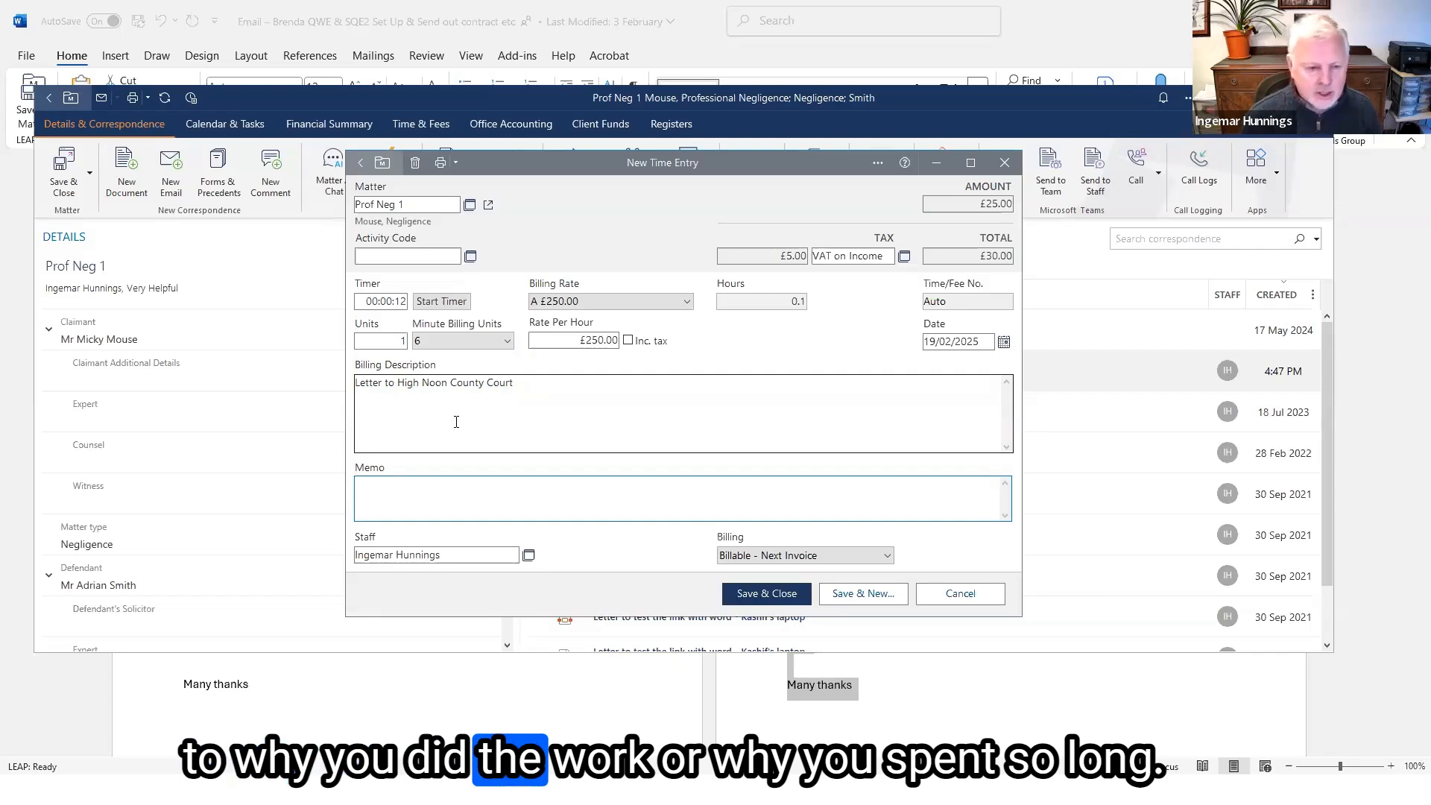
left_click(686, 301)
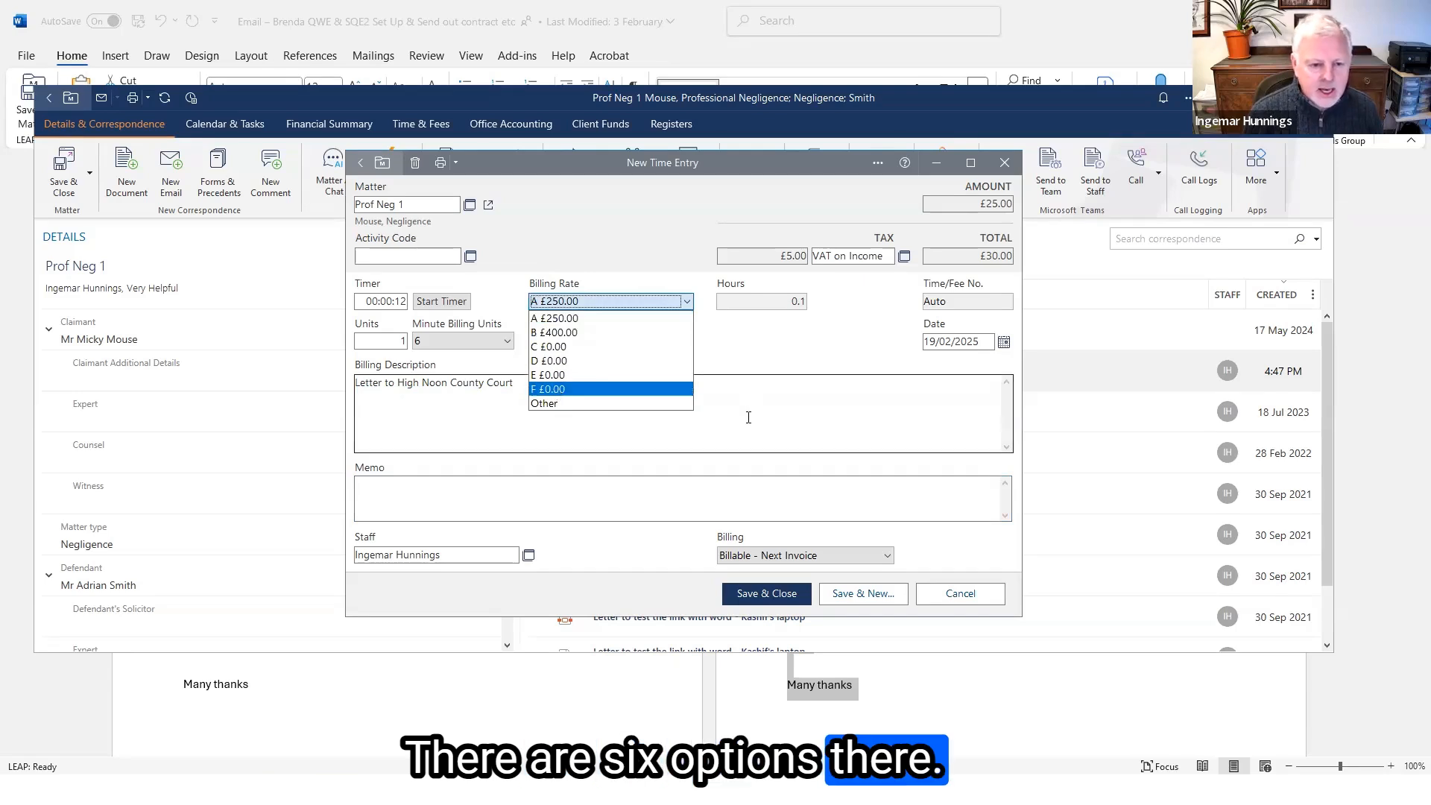
left_click(749, 416)
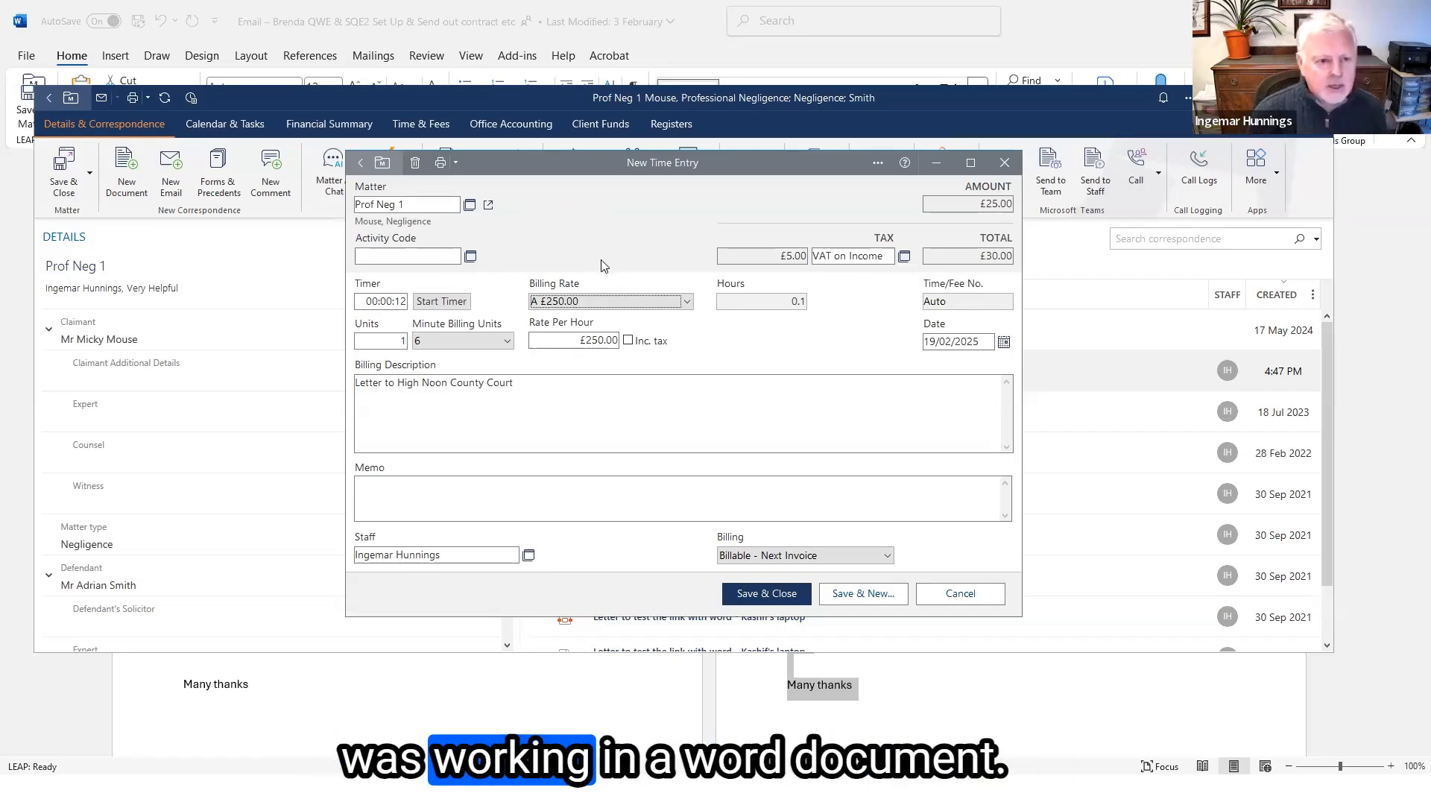
left_click(774, 596)
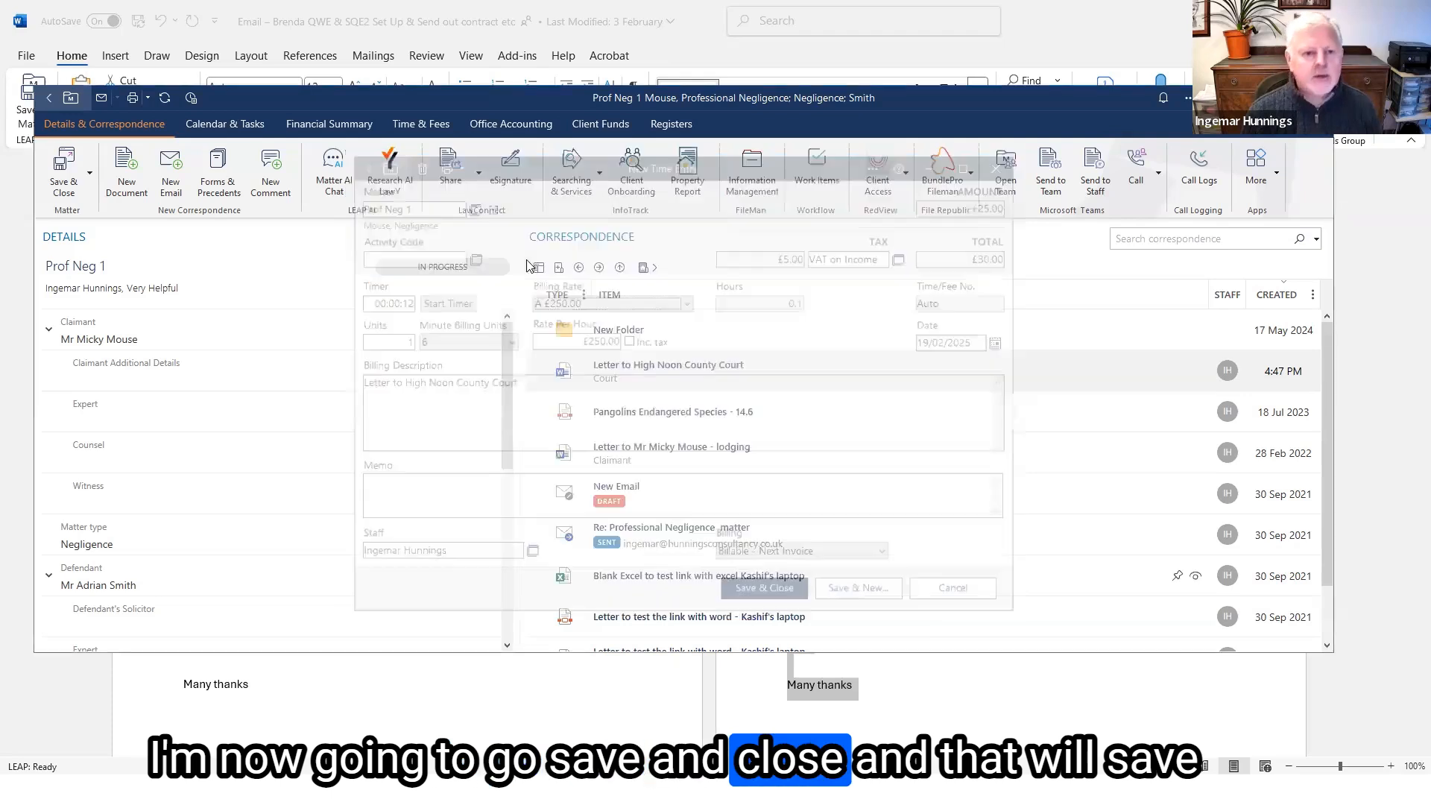
Step: Start a new time entry from the matter's time and fees, look through the activity codes, and apply the cc code
left_click(421, 125)
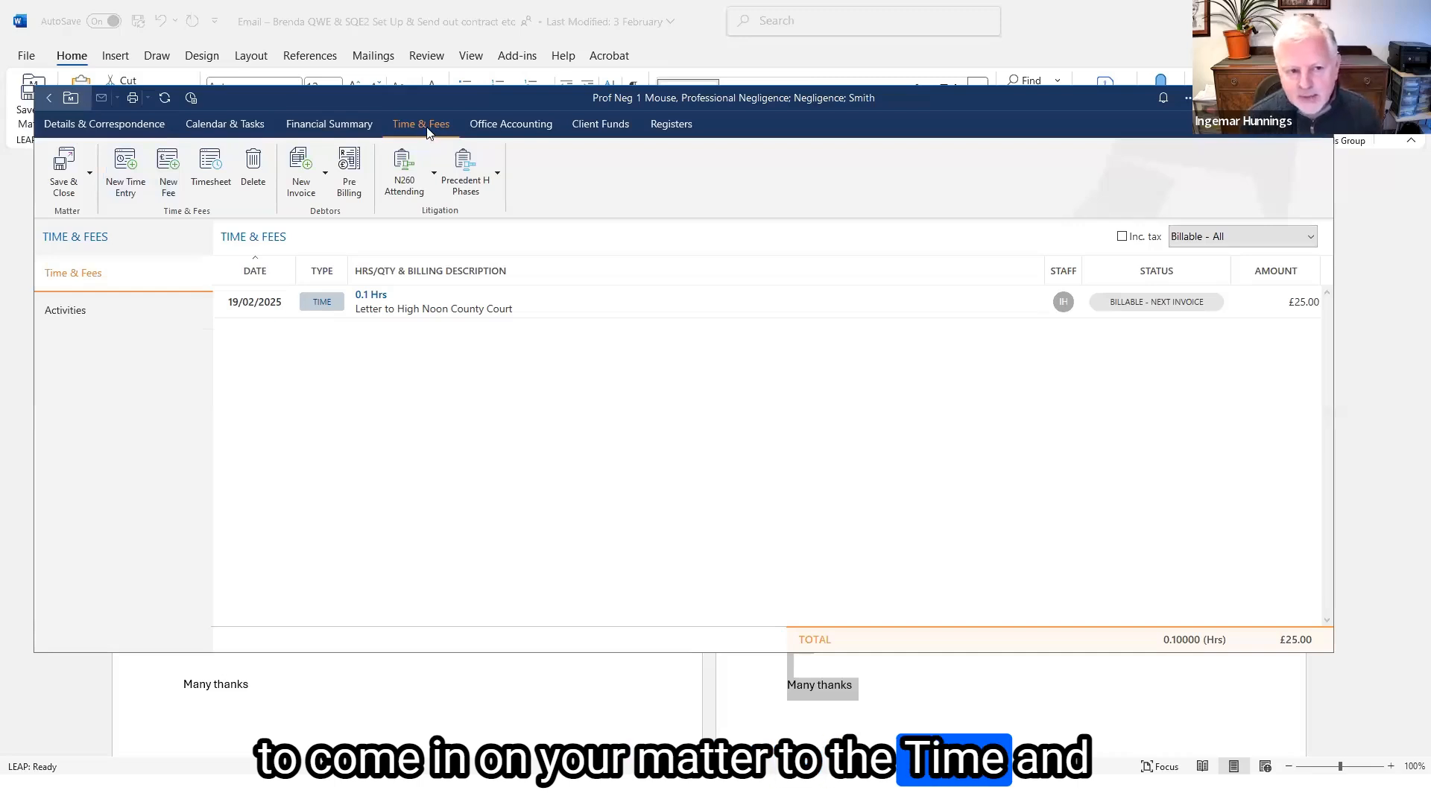
left_click(125, 166)
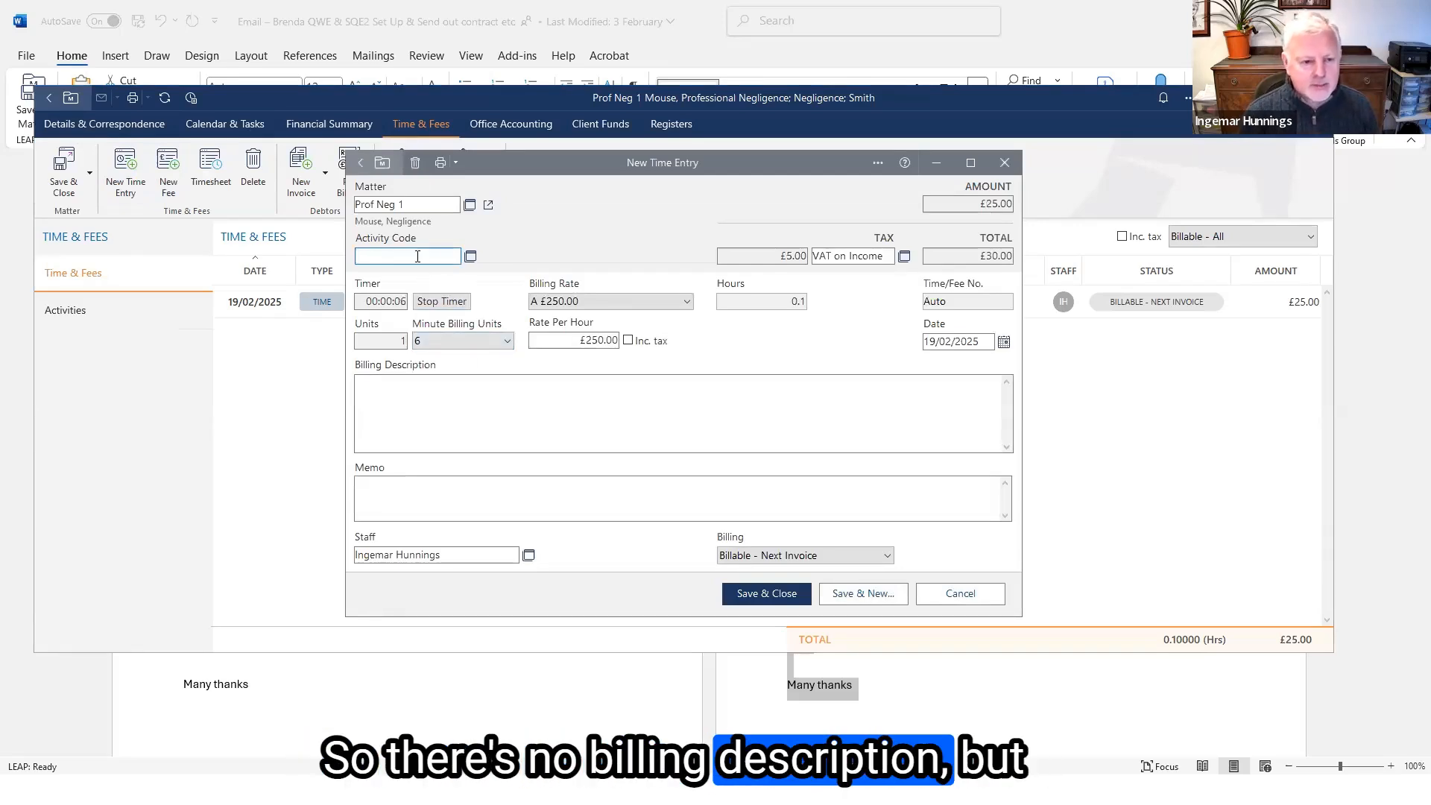
left_click(470, 257)
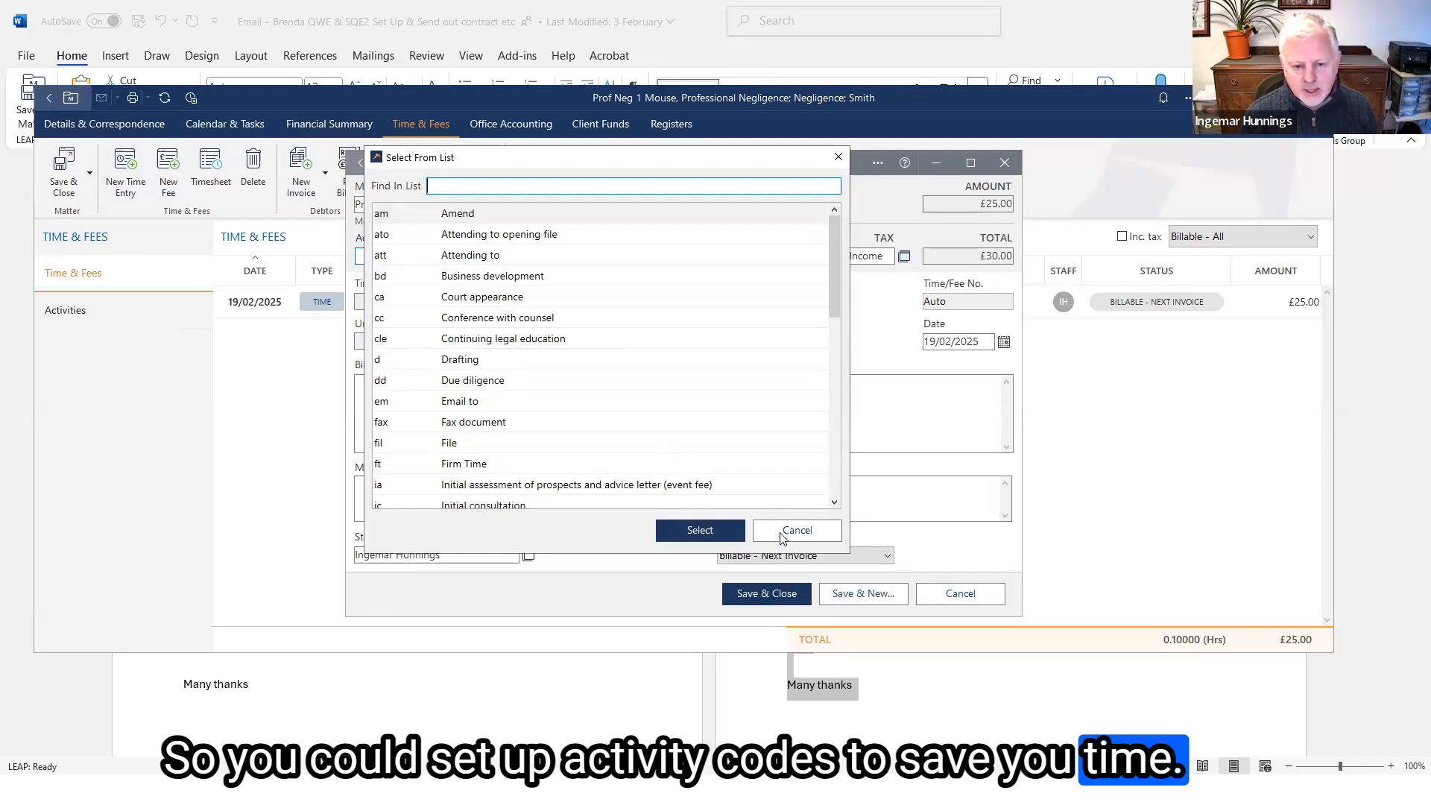
left_click(783, 531)
type("cc")
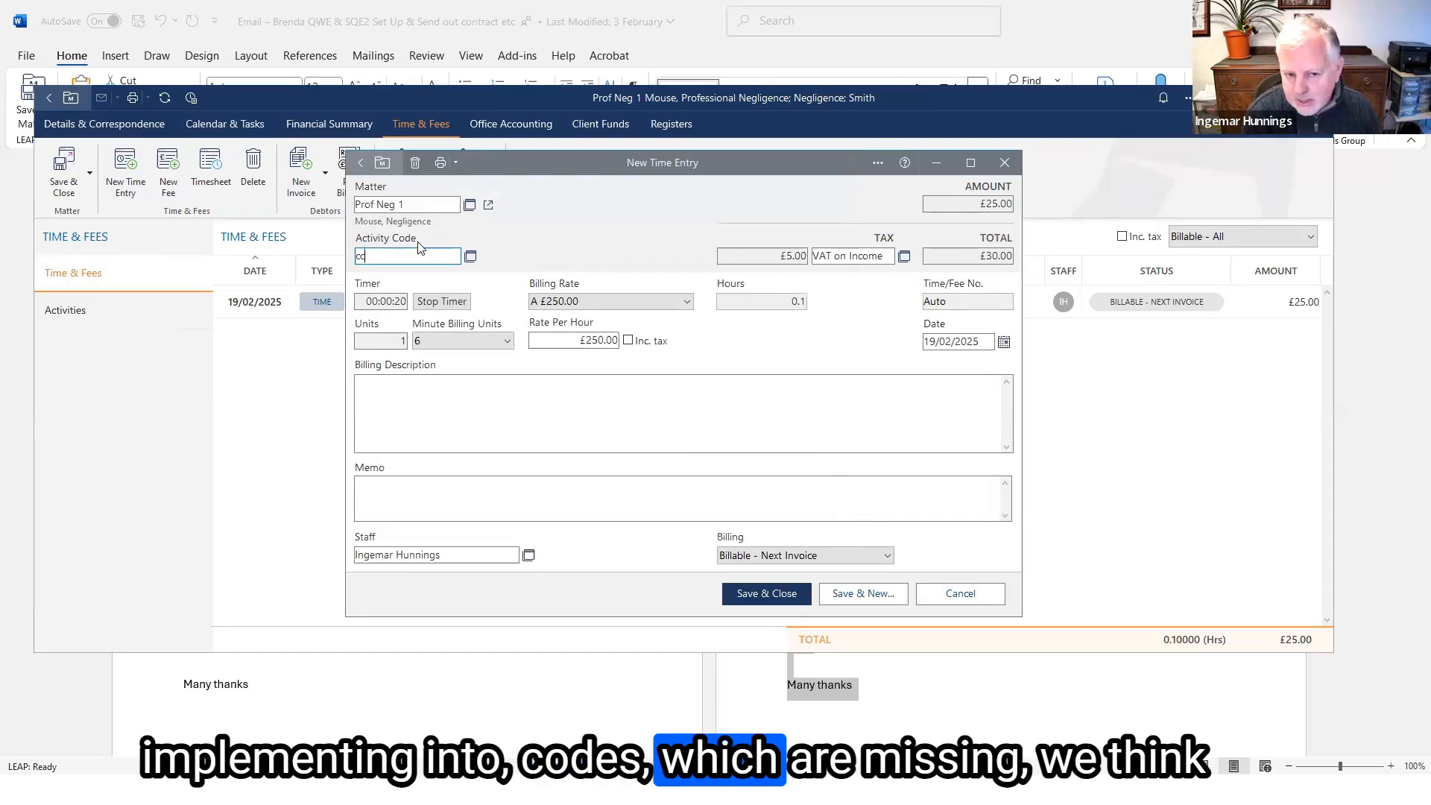
key("Tab")
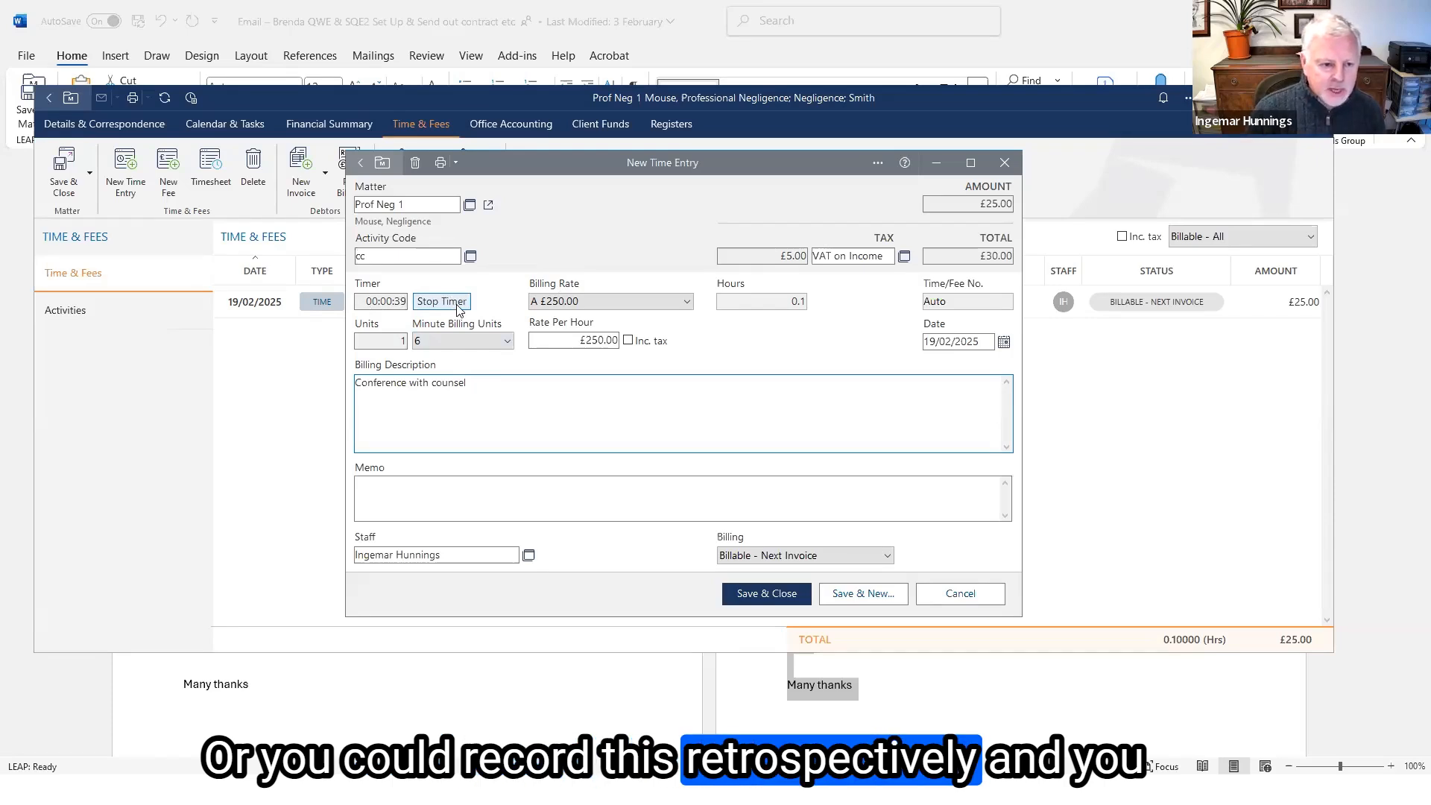
Step: Stop the timer on the conference with counsel entry, set it to 15 units, and save and close it
left_click(441, 301)
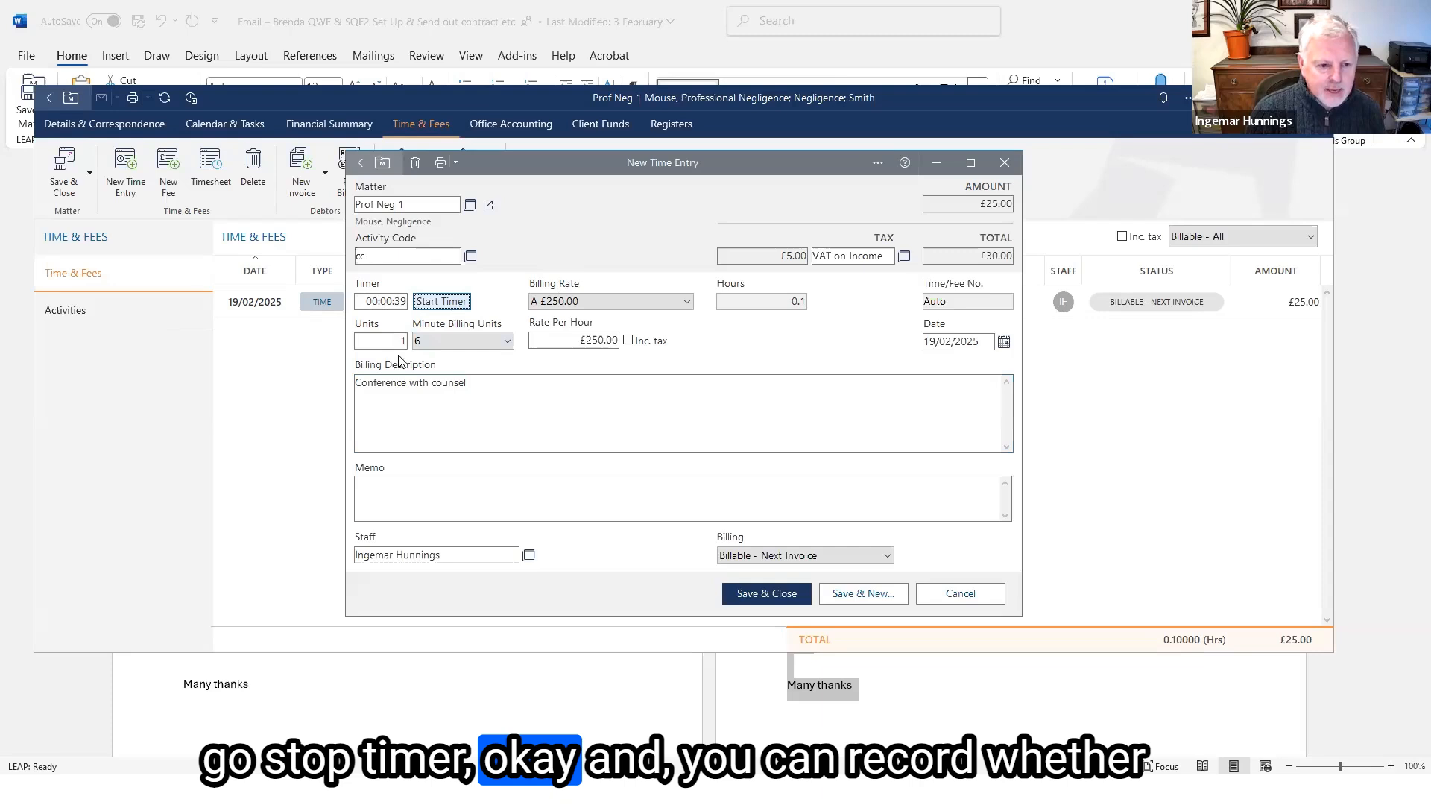
left_click(378, 345)
type("5")
key("Tab")
left_click(502, 407)
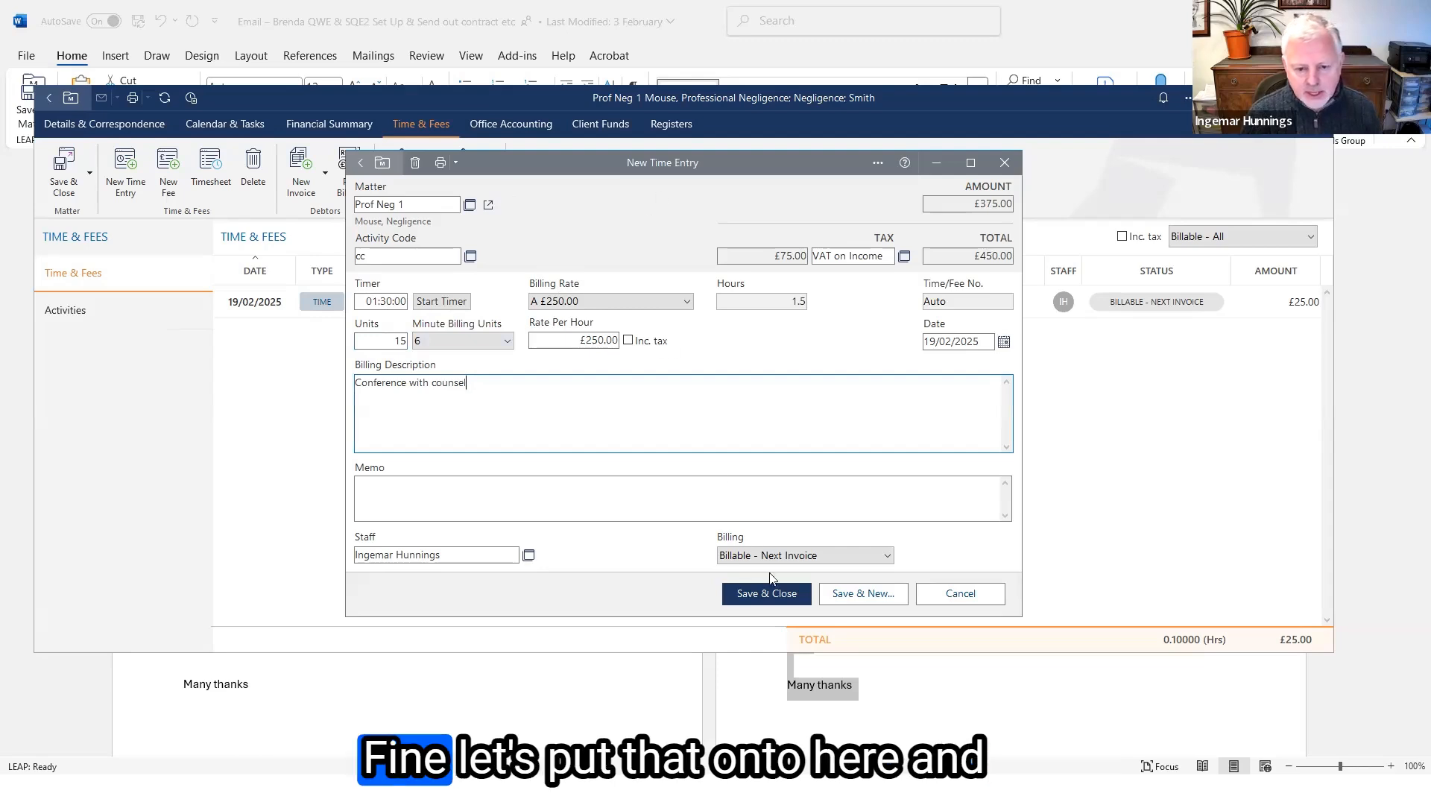
left_click(751, 594)
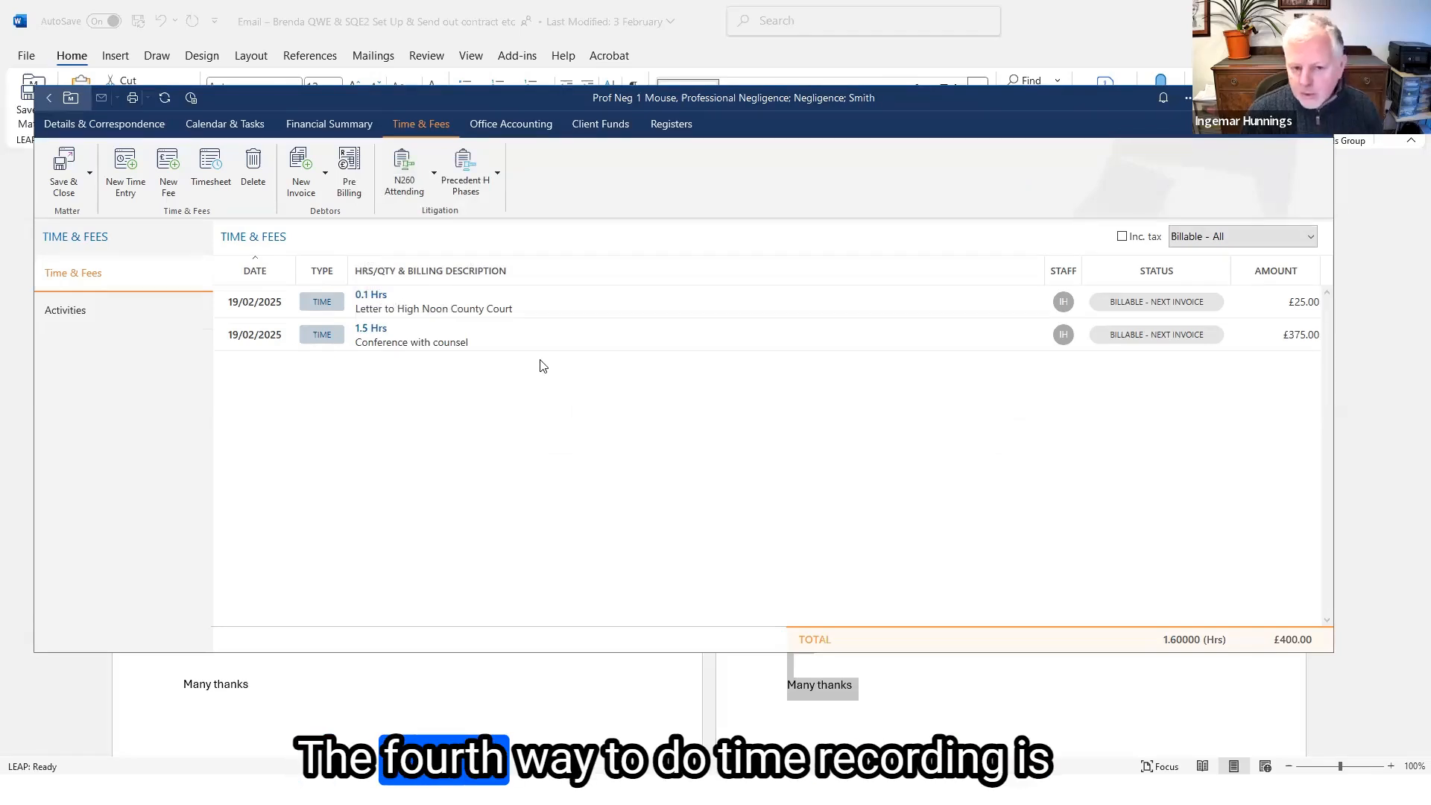
Step: Open the timesheet from the matter and check which staff members are available for a new sheet, without adding one
left_click(211, 177)
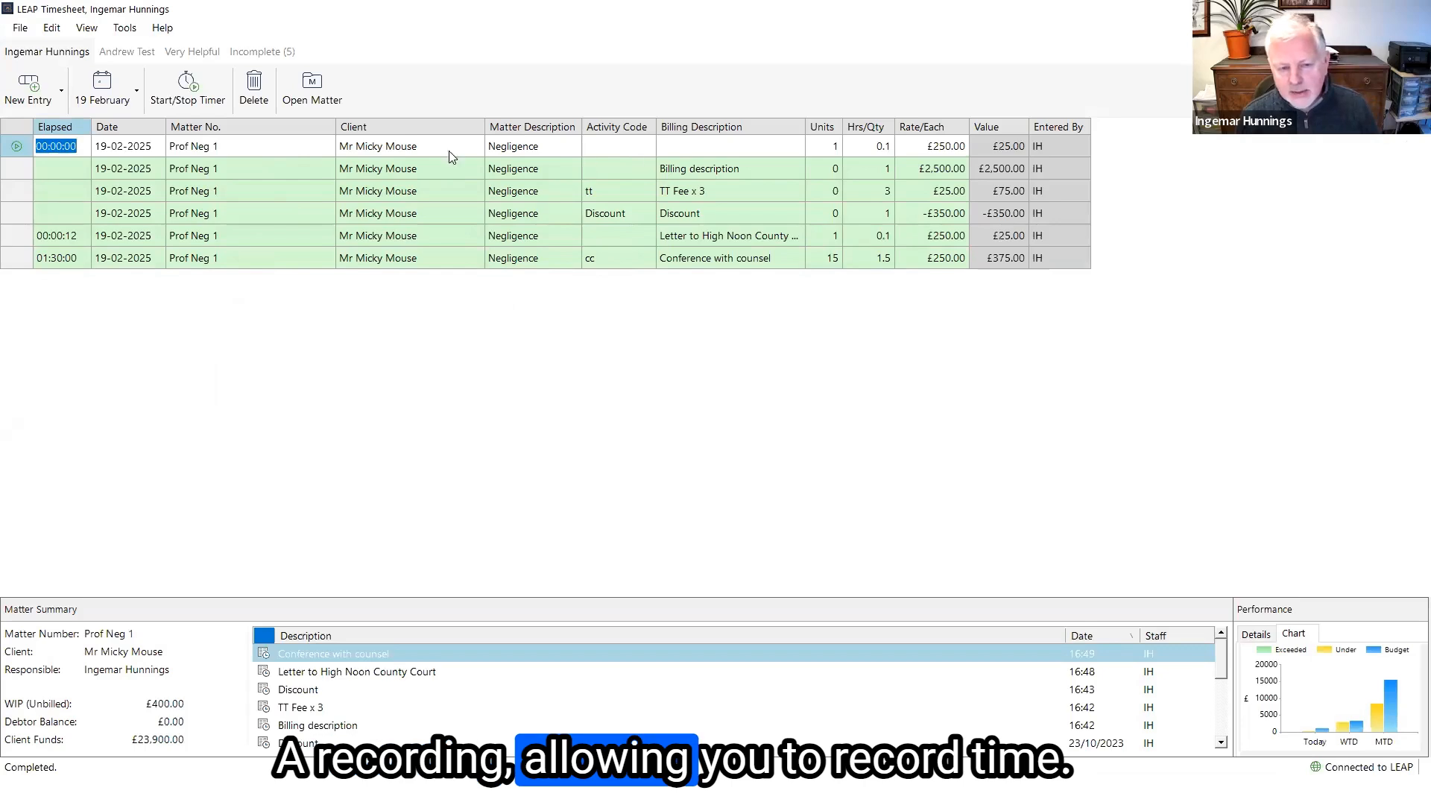
left_click(262, 149)
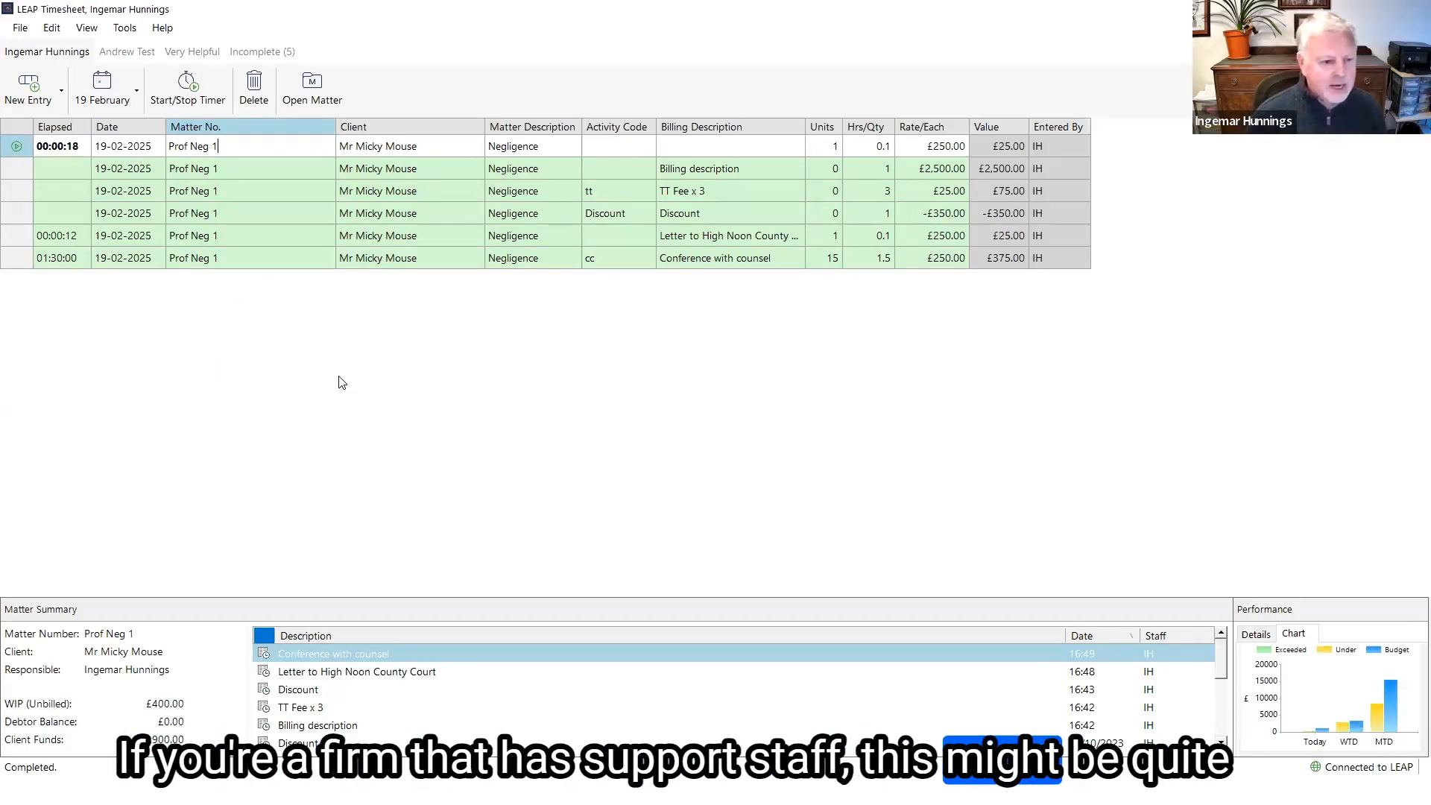
left_click(20, 27)
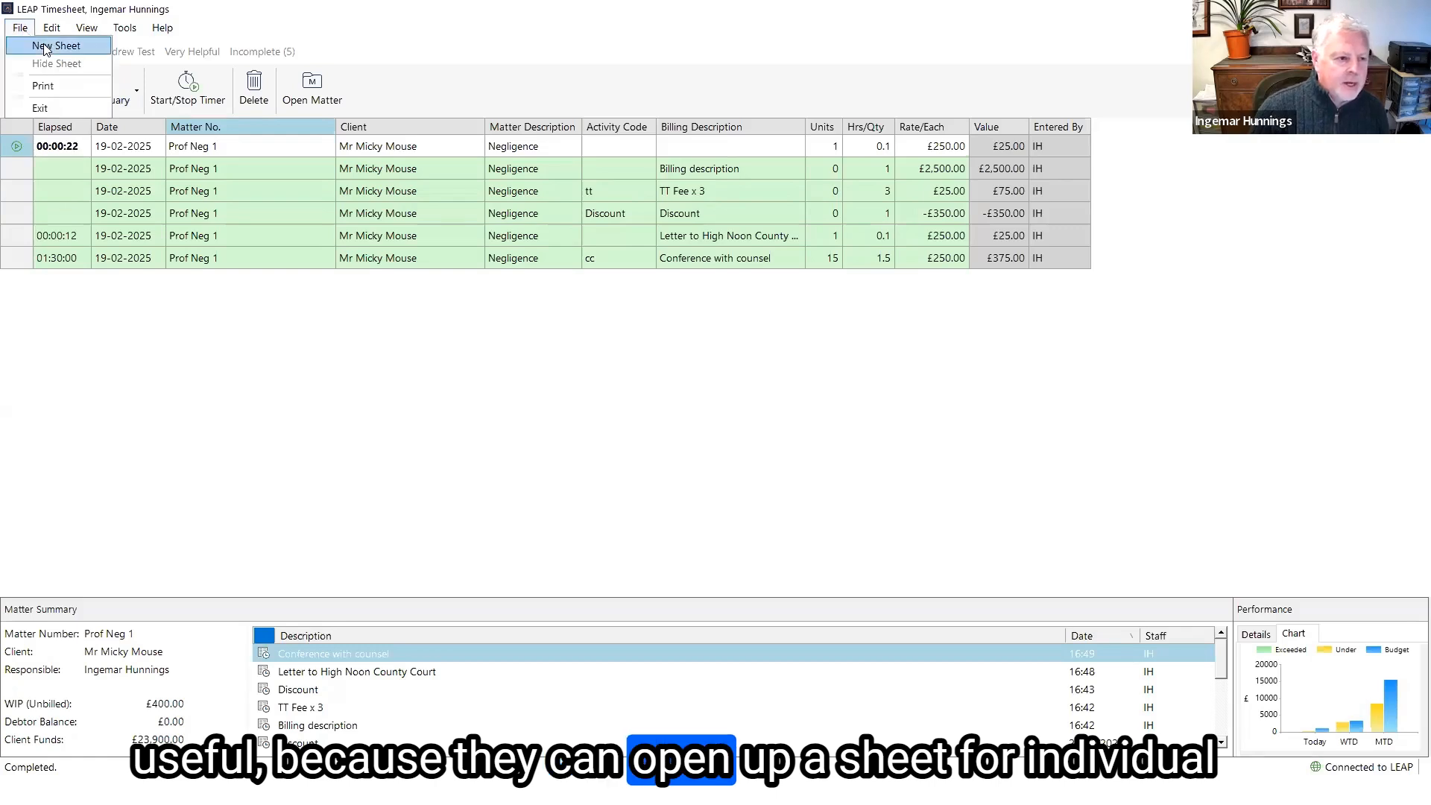
left_click(46, 48)
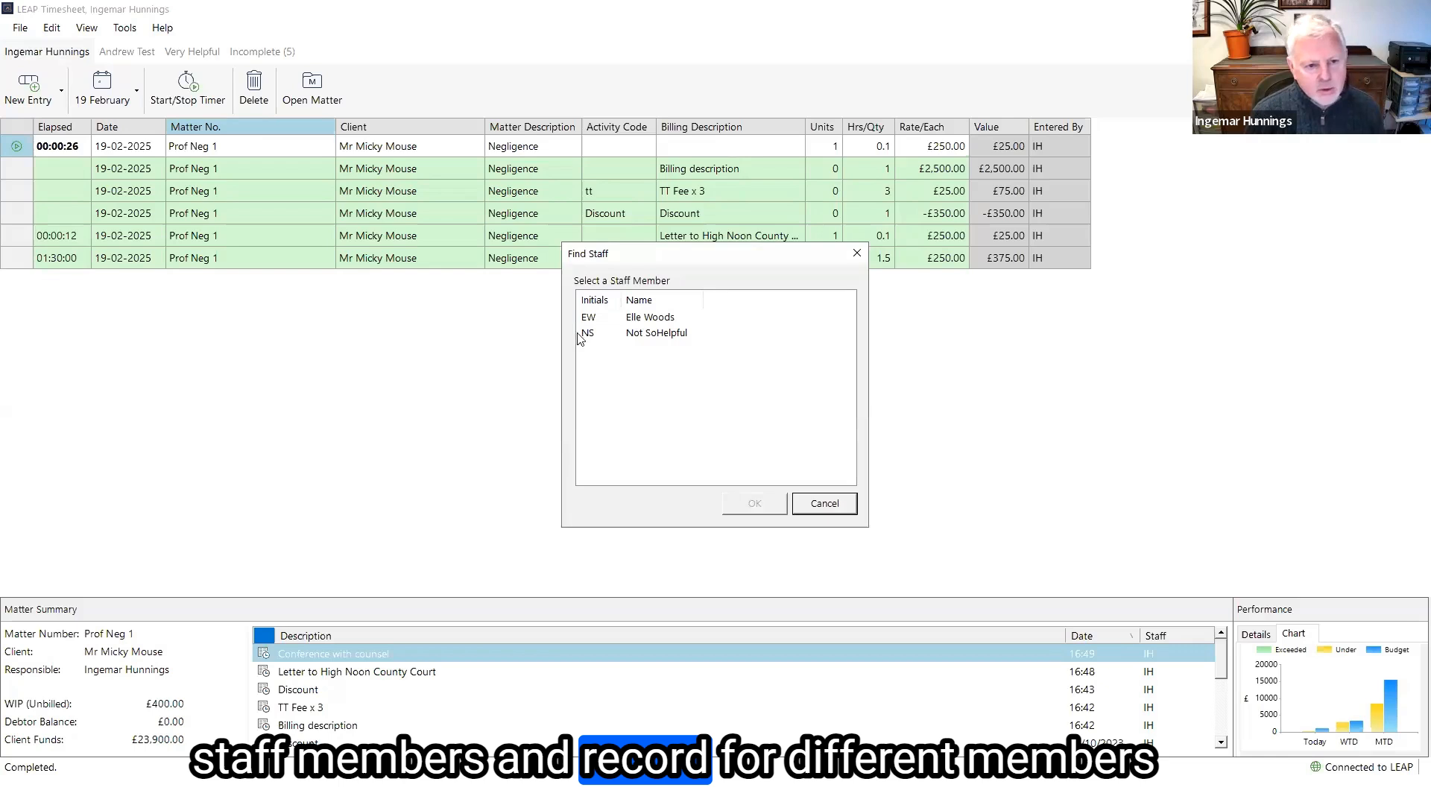
left_click(825, 503)
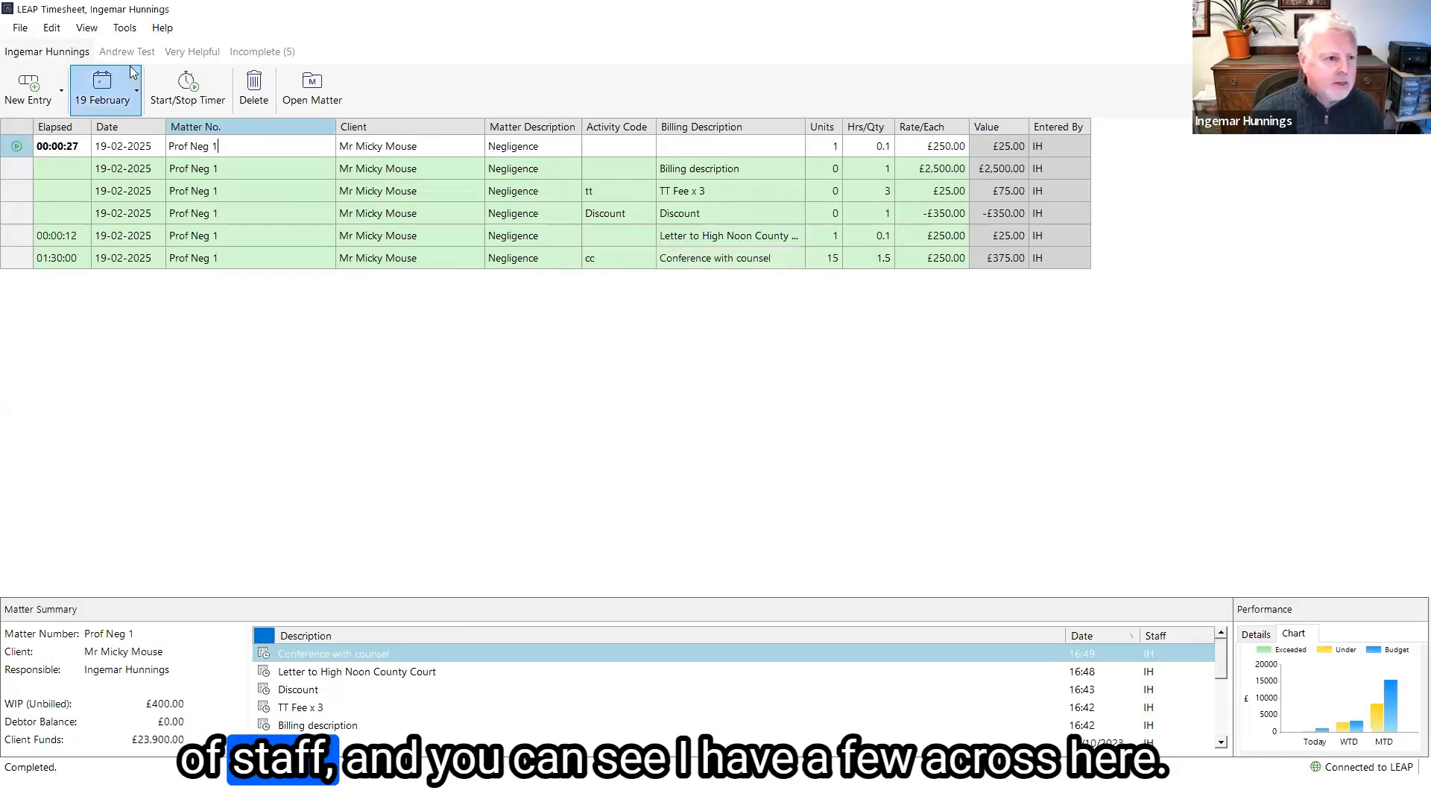
Step: Review the incomplete time entries and the fee earner's performance against budget as both chart and figures
left_click(257, 57)
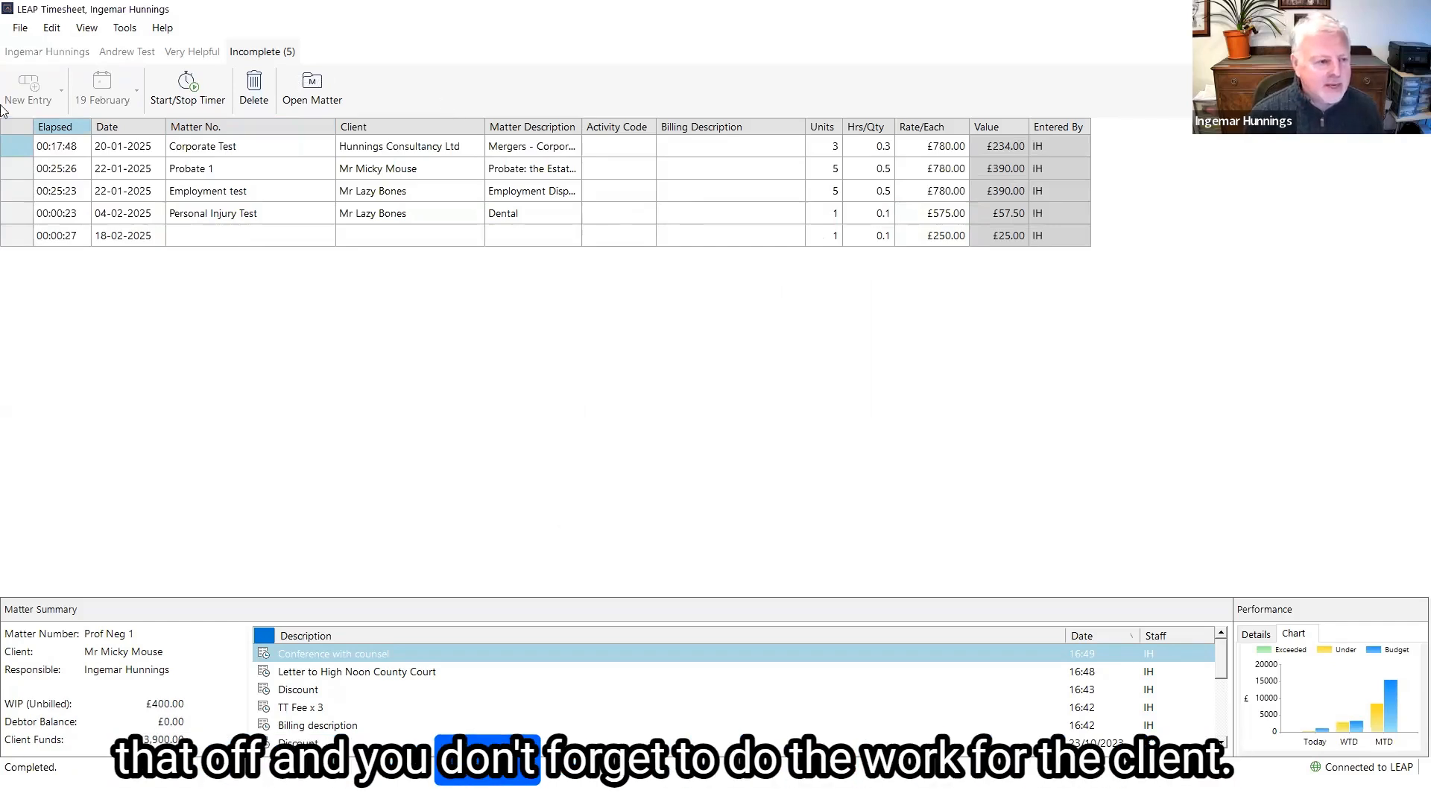
left_click(64, 55)
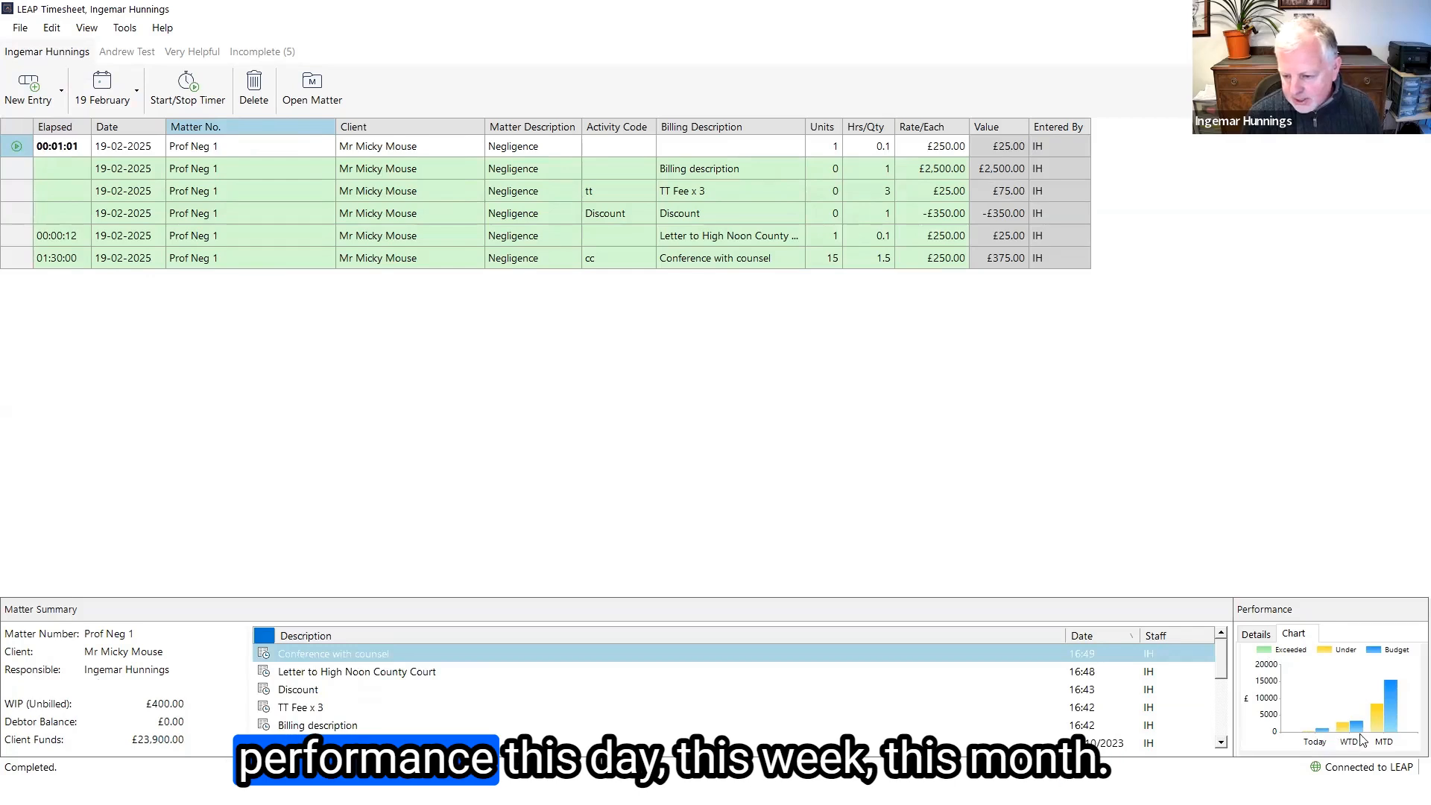
mouse_move(1392, 722)
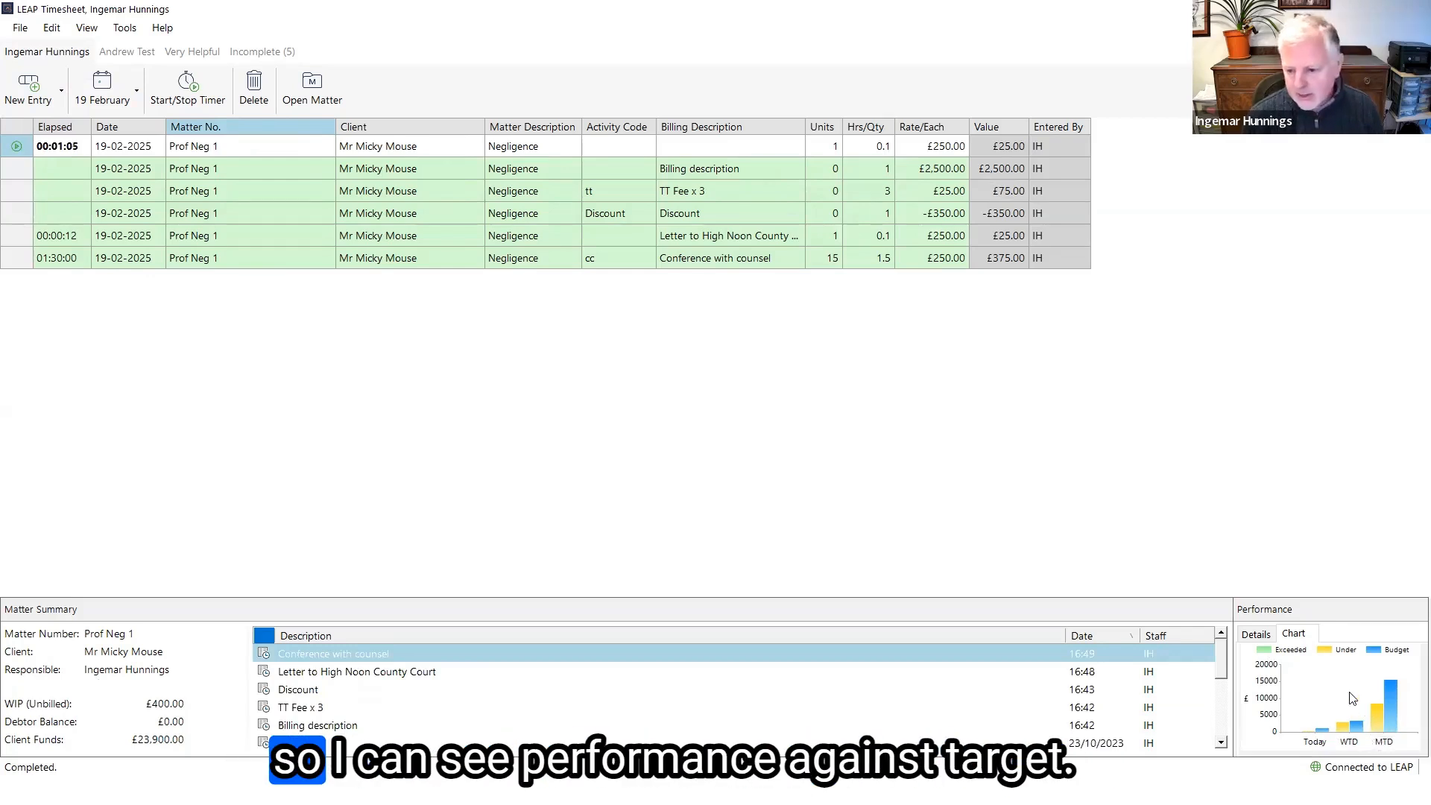
left_click(1259, 635)
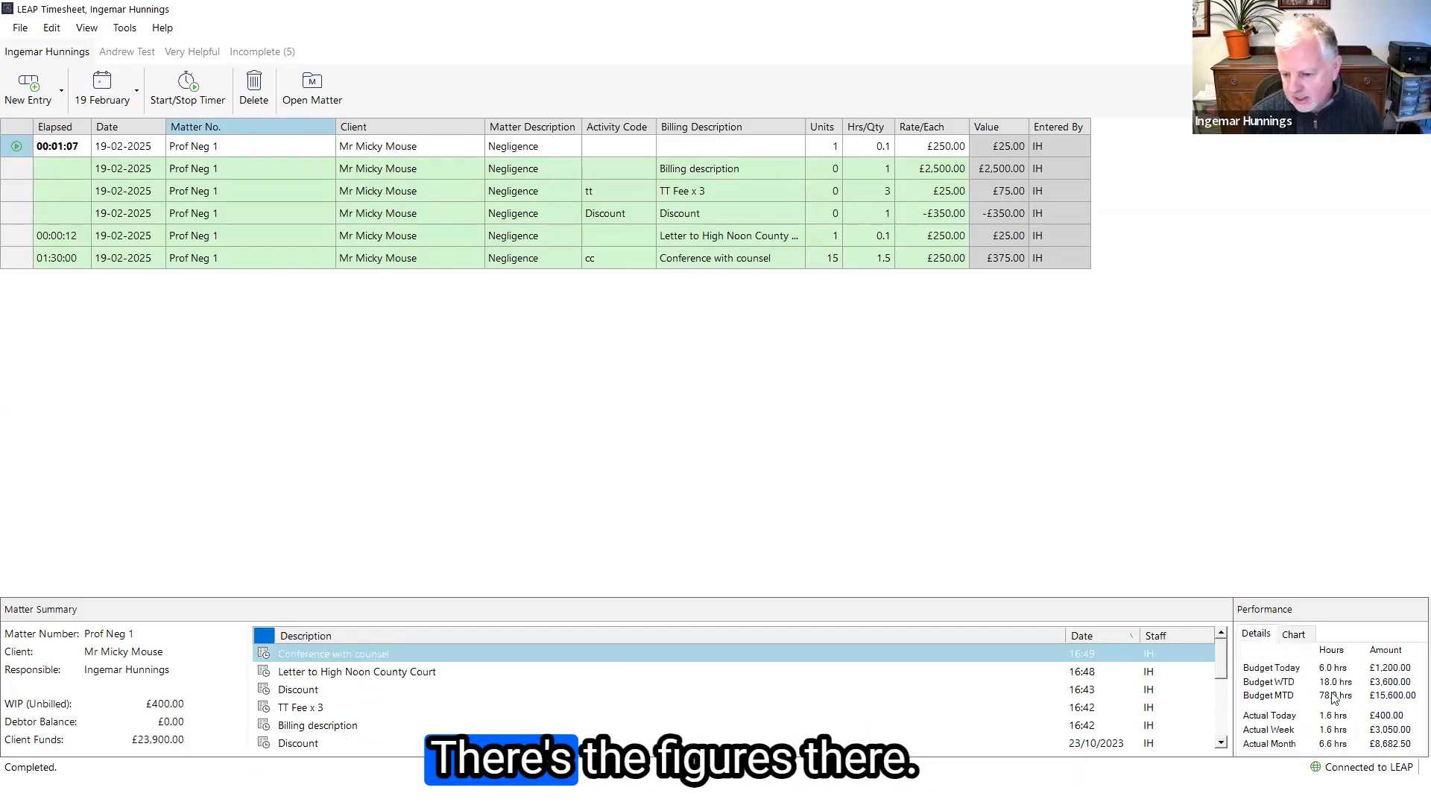
left_click(1293, 634)
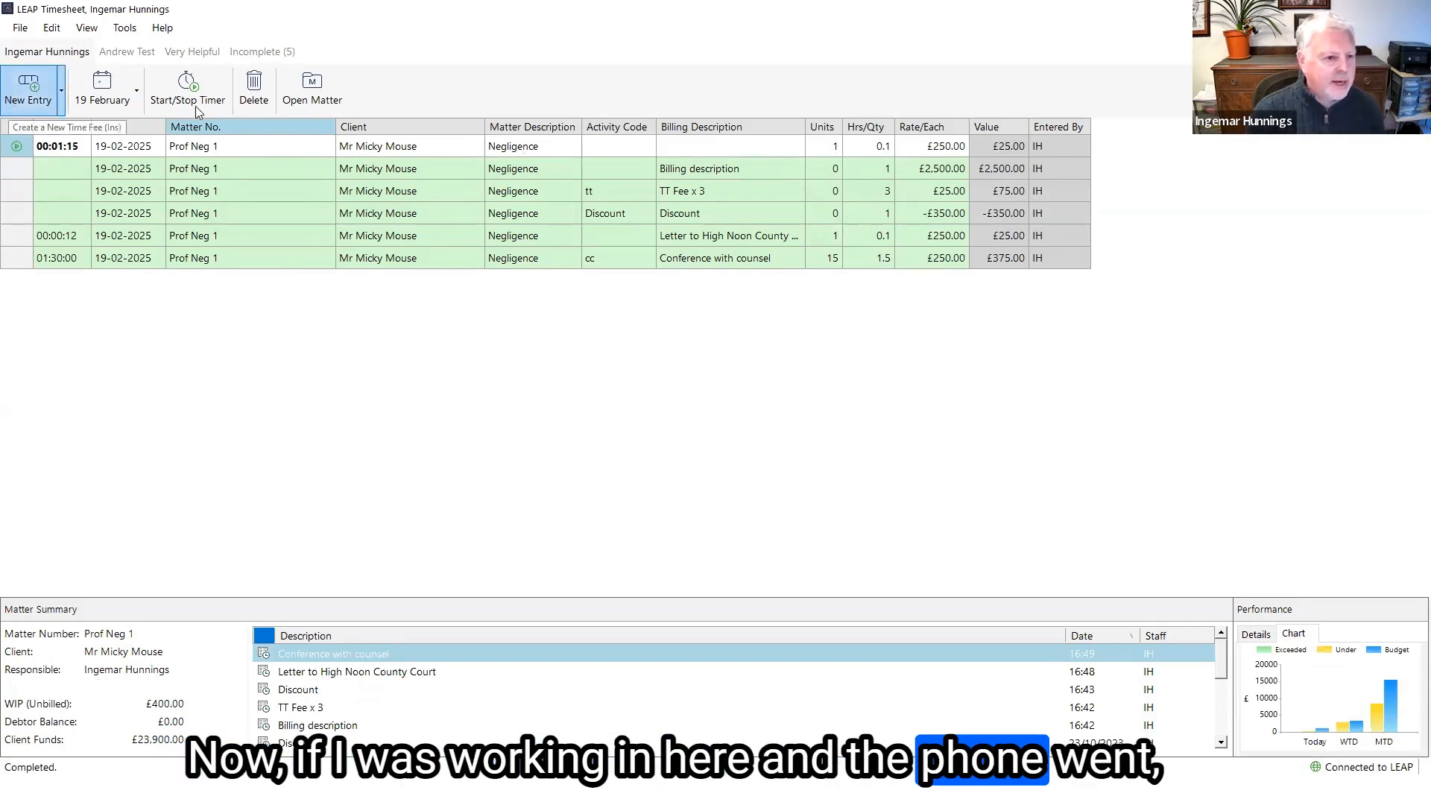
Step: Add a new timed entry to the timesheet, find the client by surname and assign the Housing Test matter
left_click(13, 95)
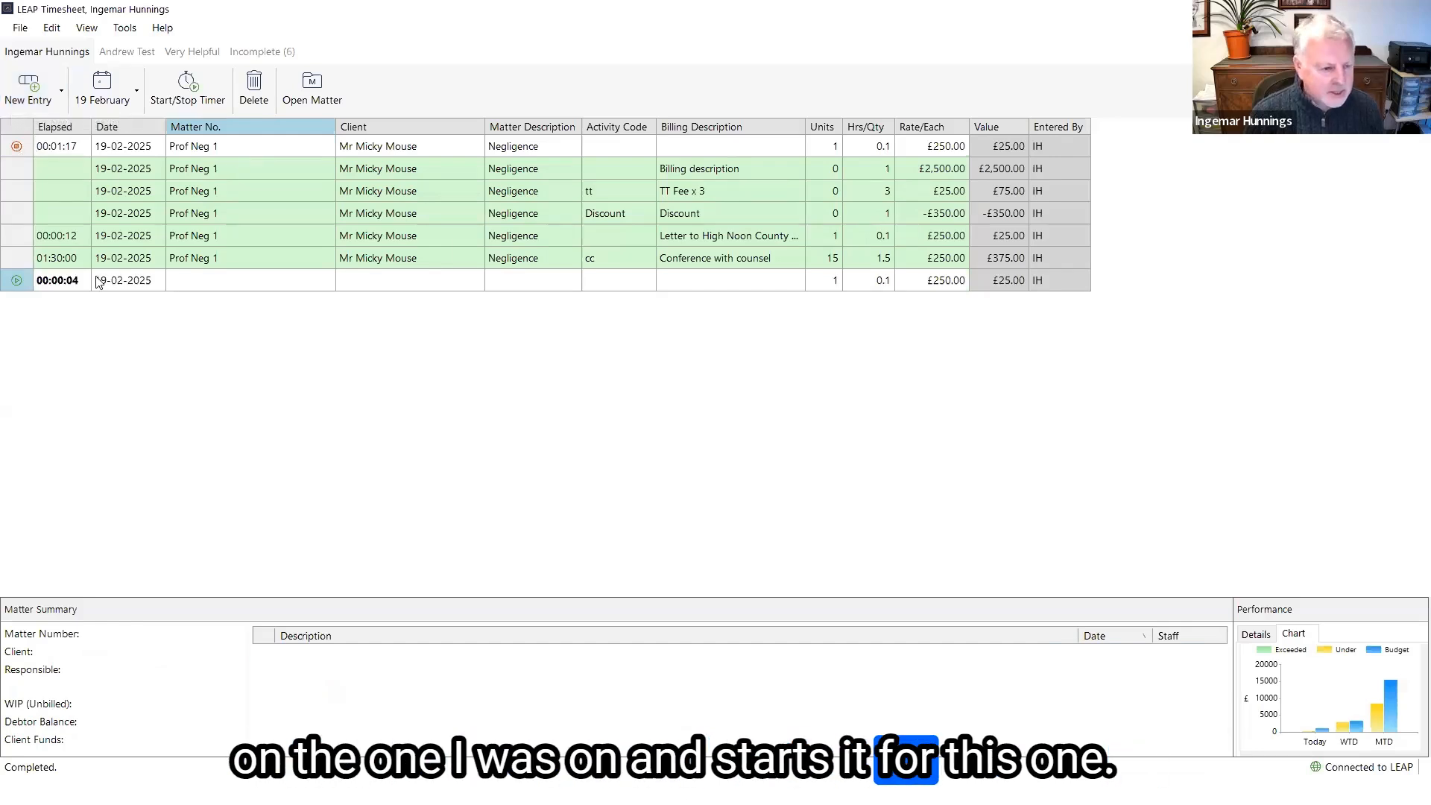
key("Tab")
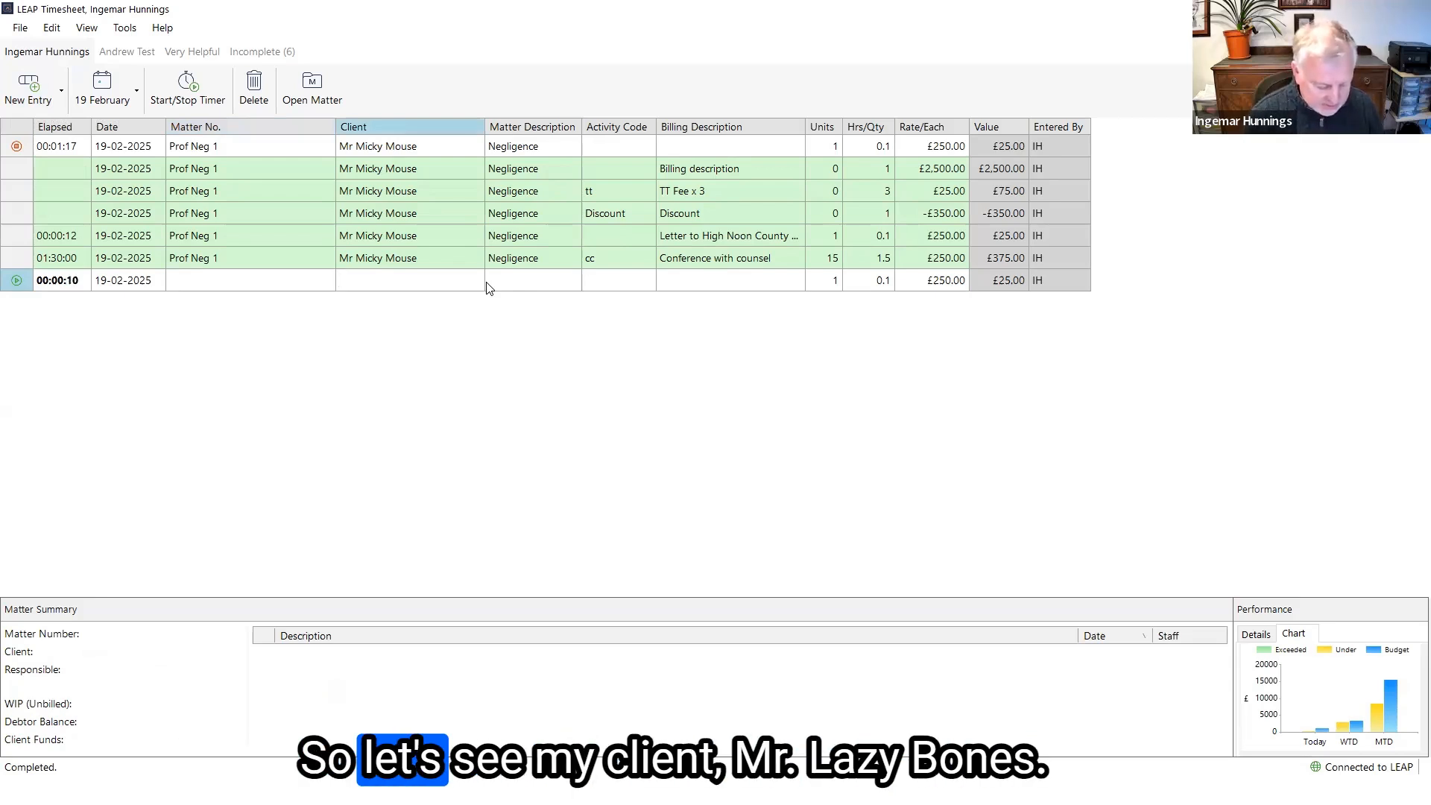
type("bones")
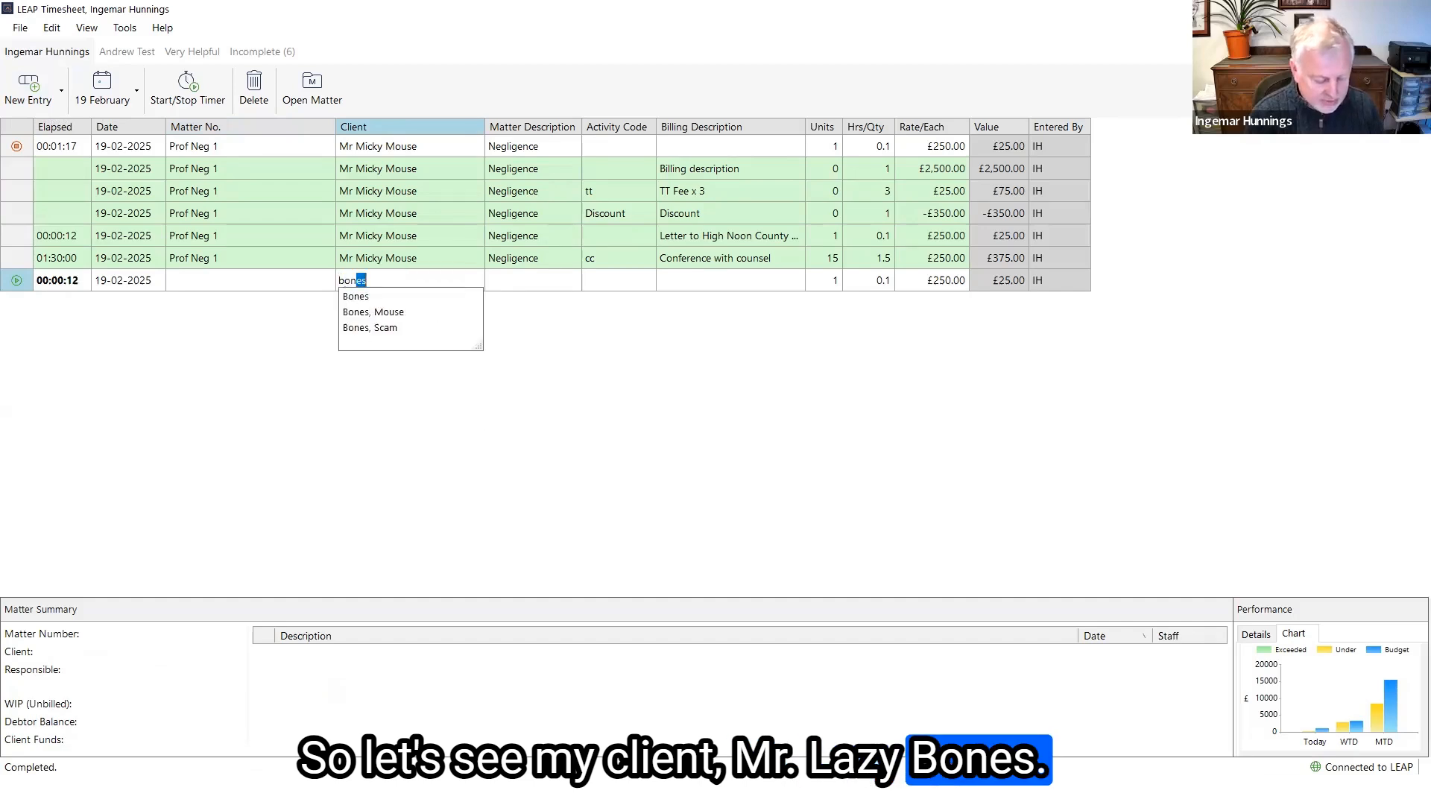
left_click(402, 298)
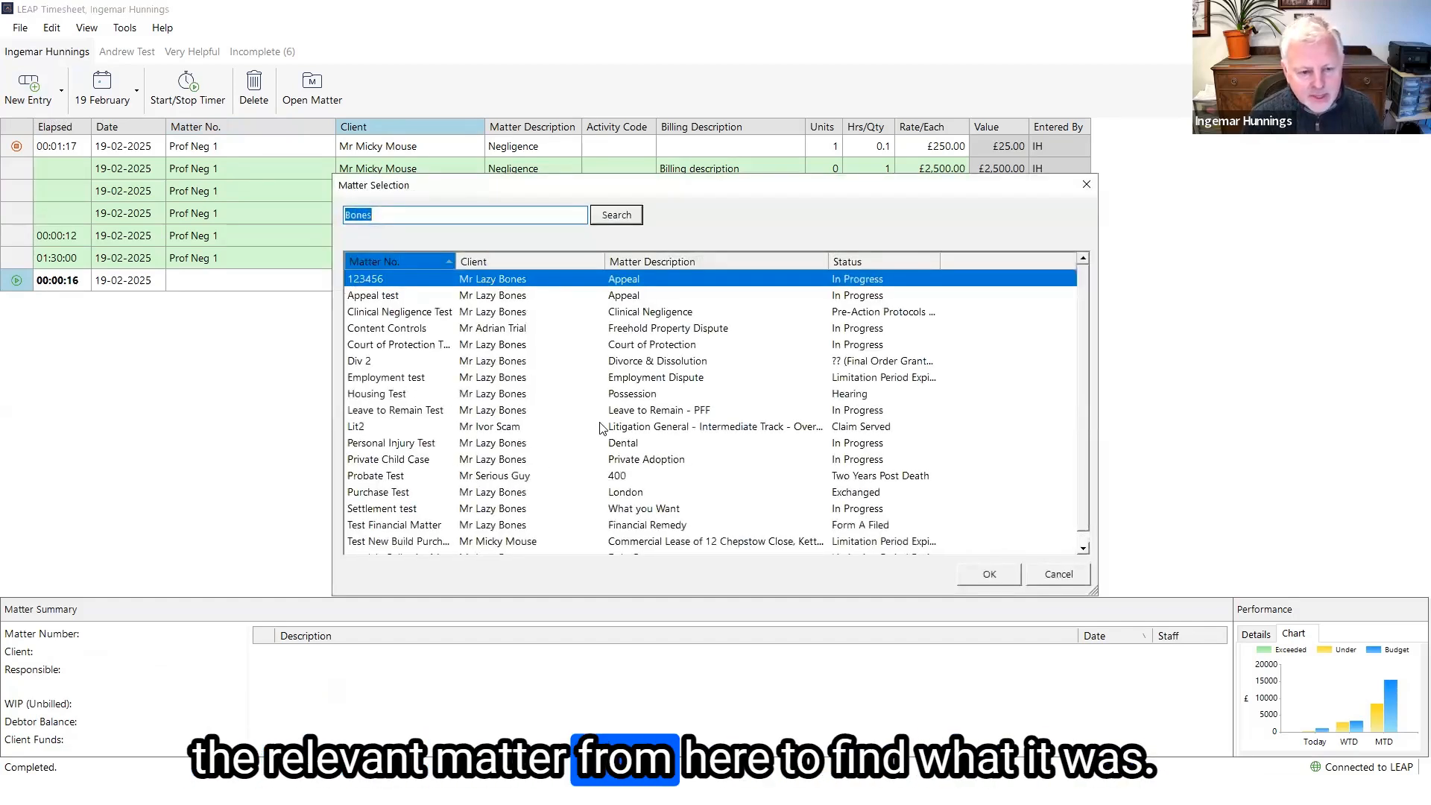
left_click(412, 395)
left_click(989, 575)
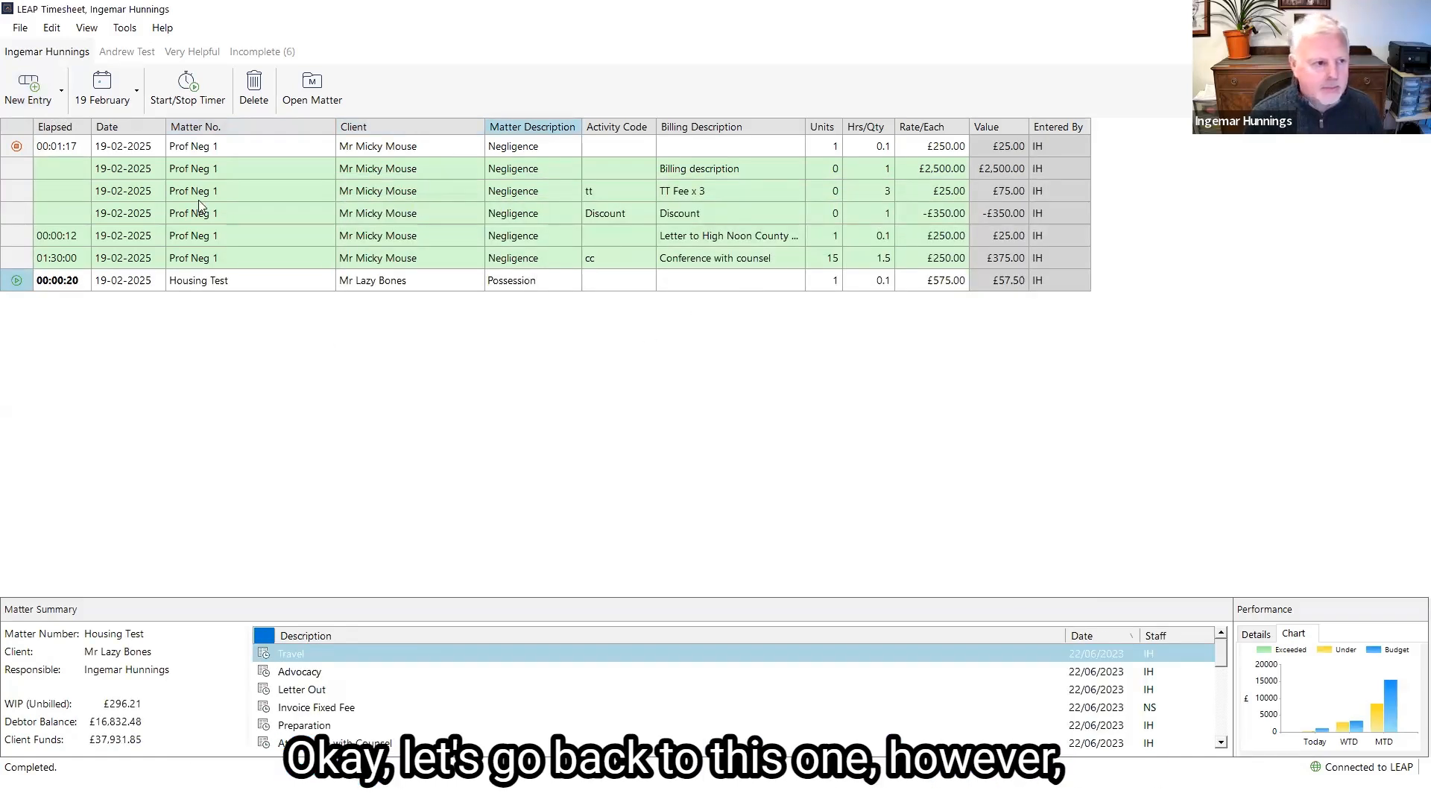
Step: Resume timing the unfinished Prof Neg 1 entry, apply the cle Continuing legal education activity code, and stop its timer
left_click(20, 148)
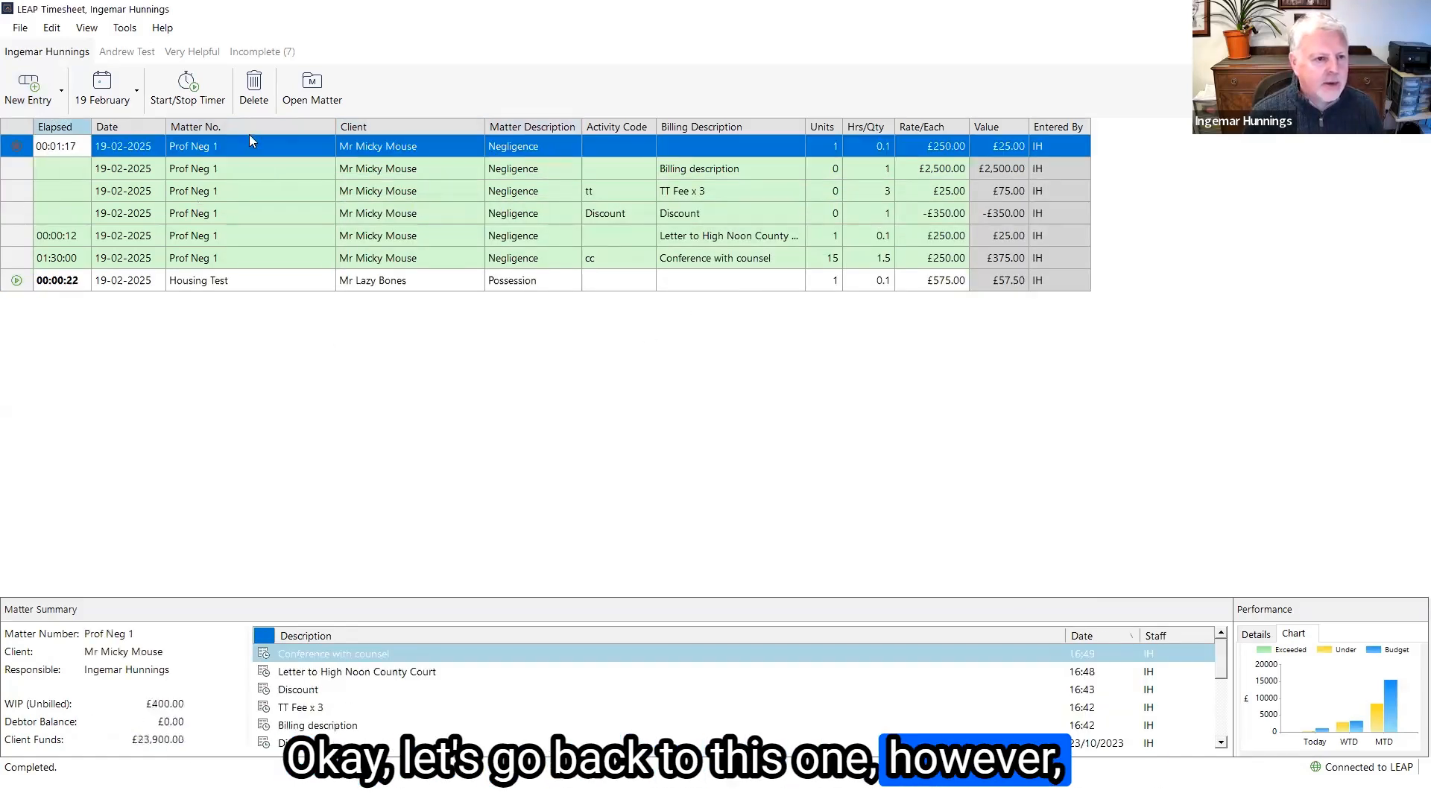
left_click(191, 119)
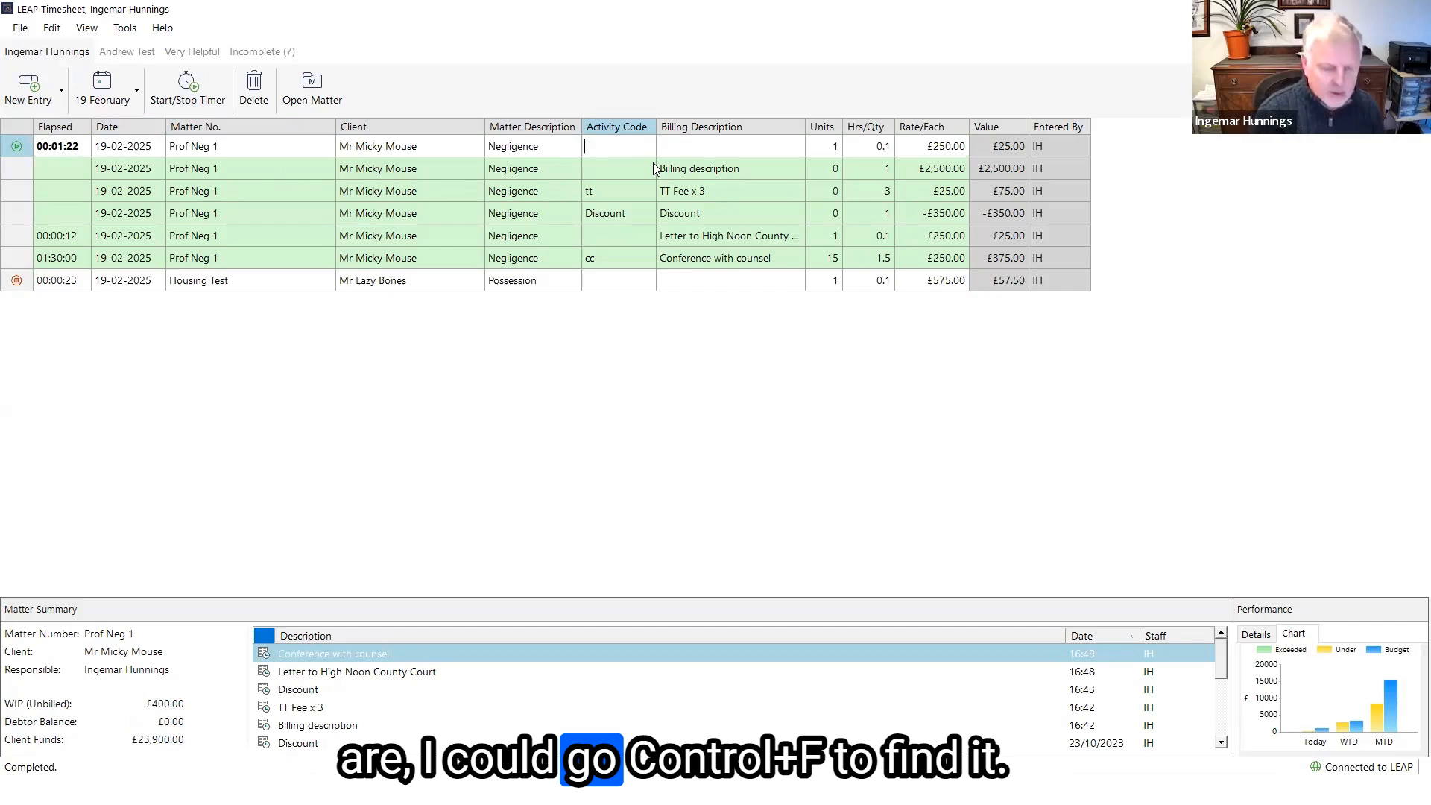
key("ctrl+f")
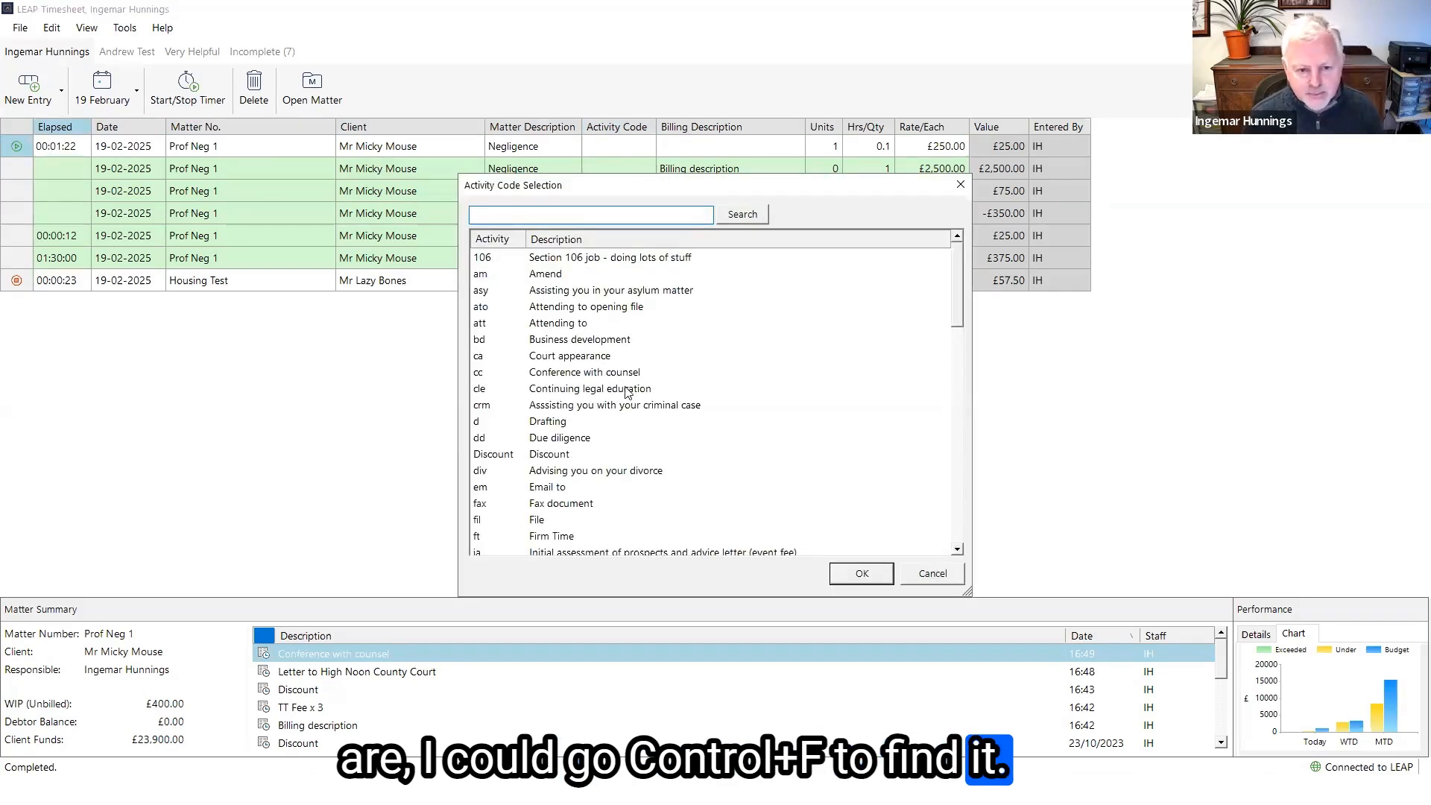
left_click(627, 389)
left_click(835, 576)
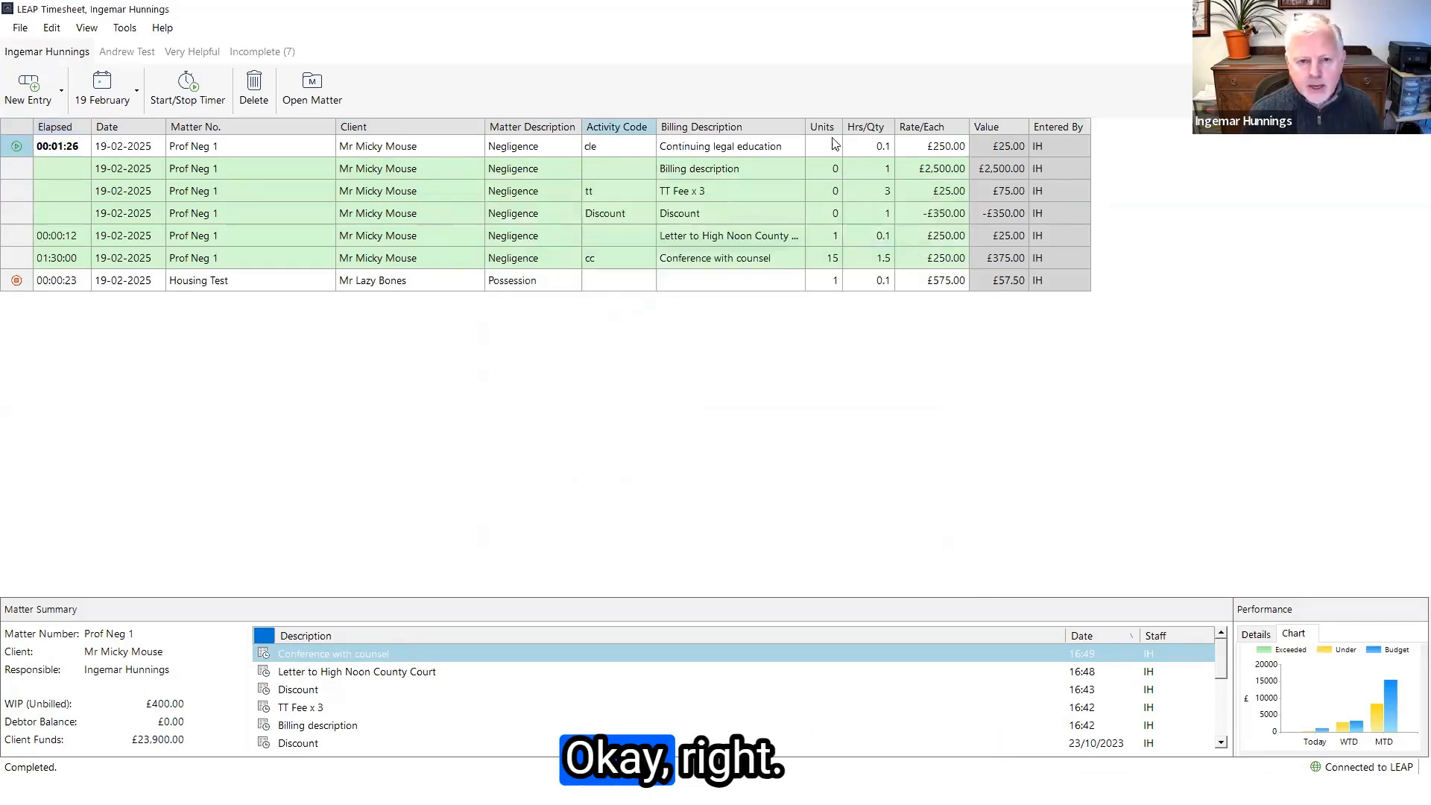
left_click(833, 145)
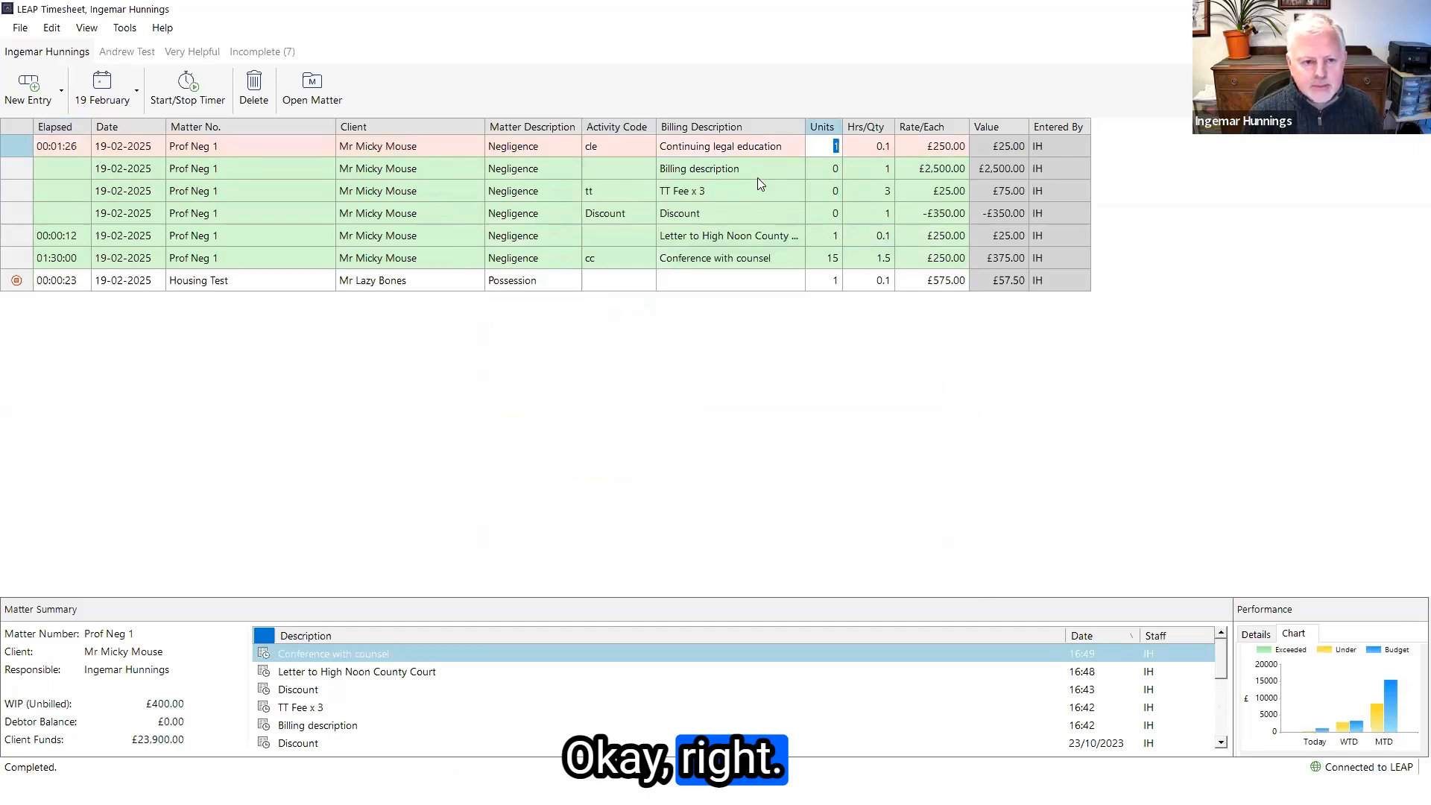
Step: Show this week's timesheet entries and examine their colour coding alongside the matter's time and fees
left_click(121, 103)
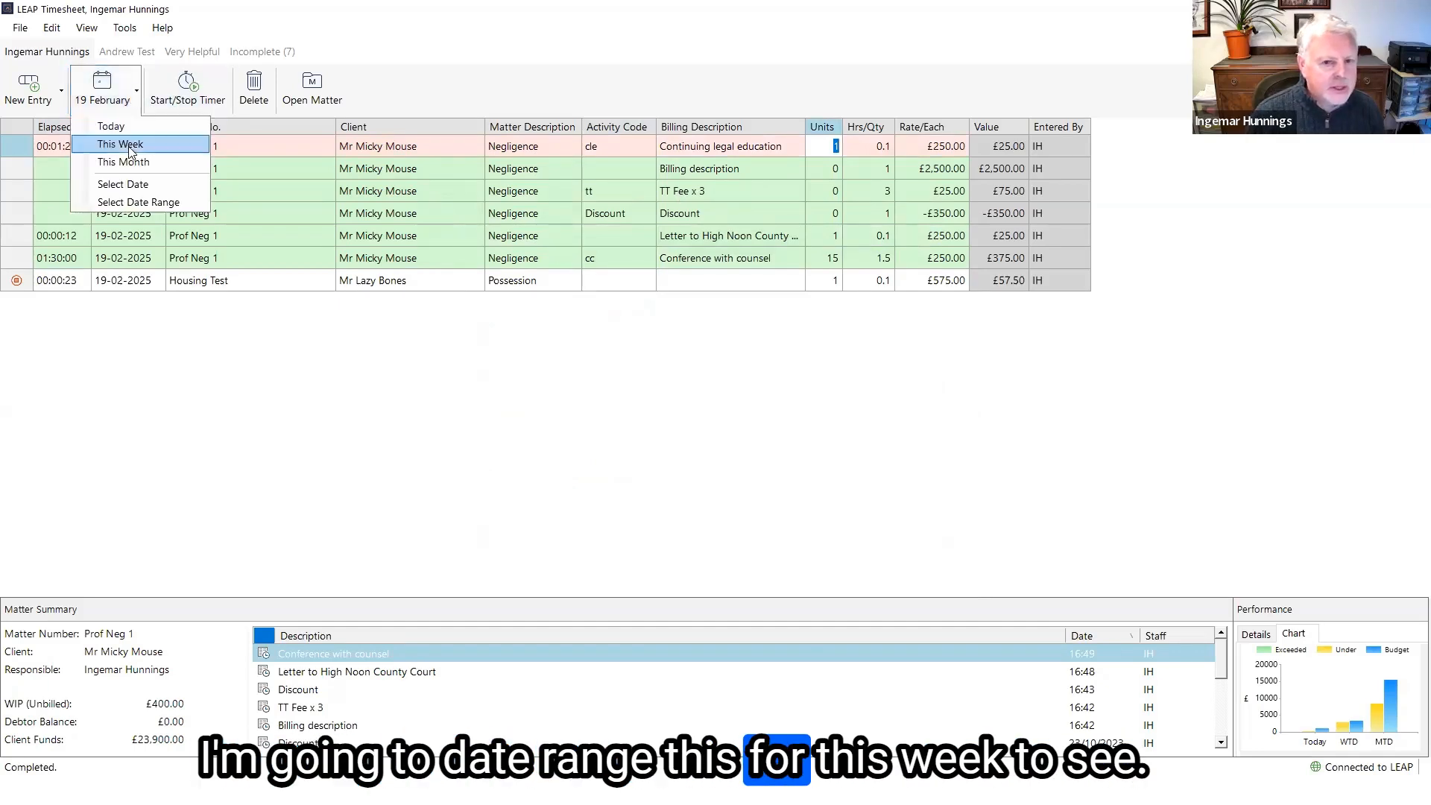
left_click(130, 146)
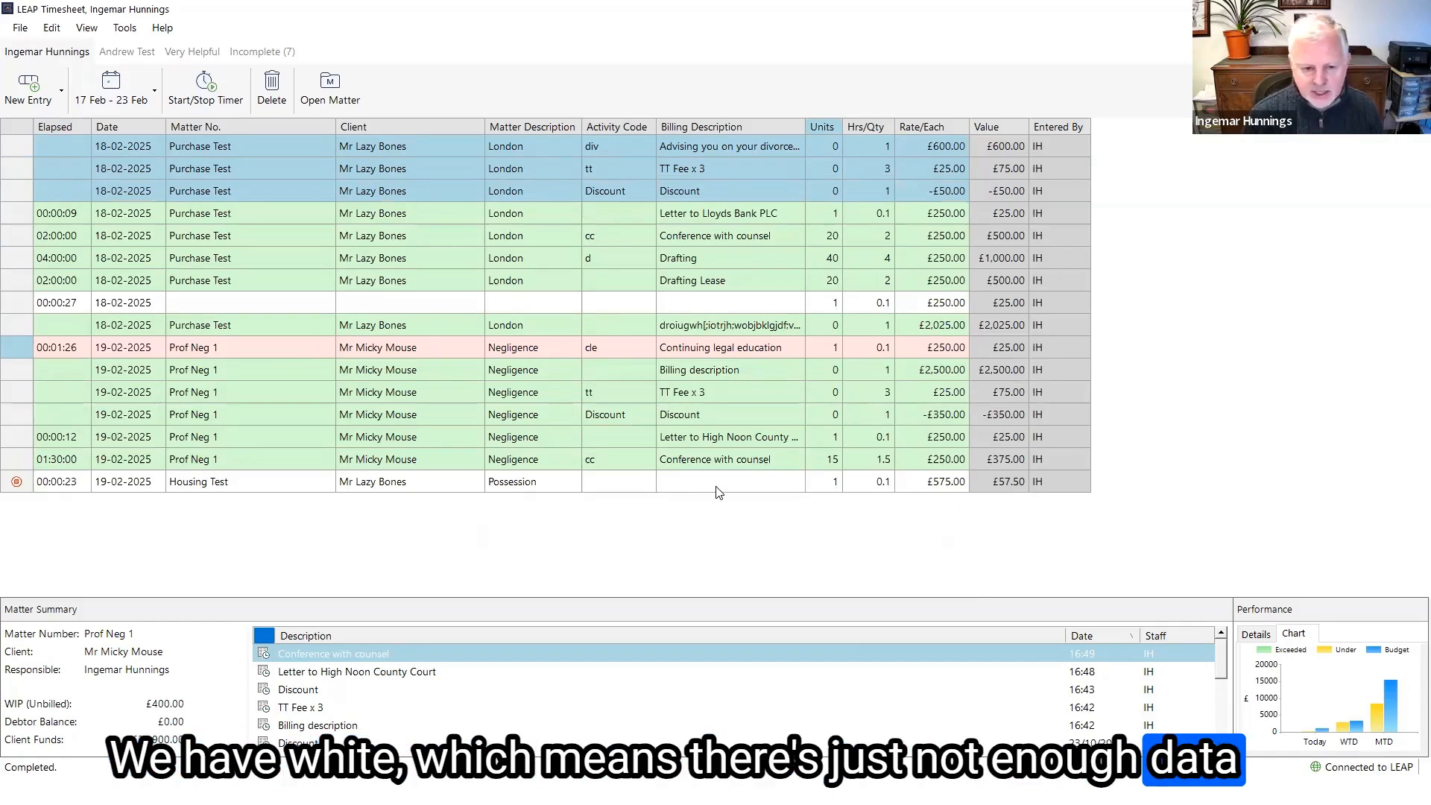
double_click(656, 653)
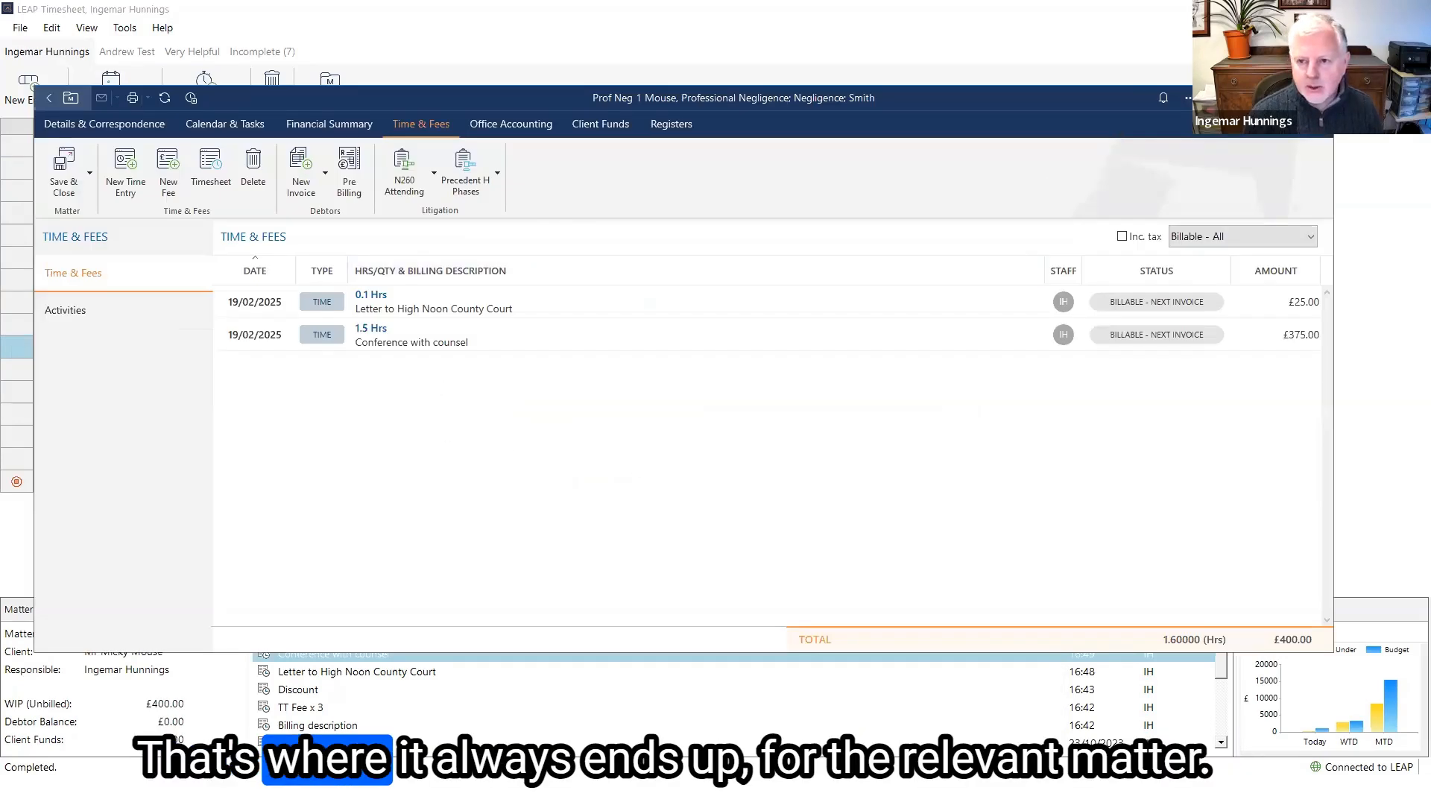
key("Escape")
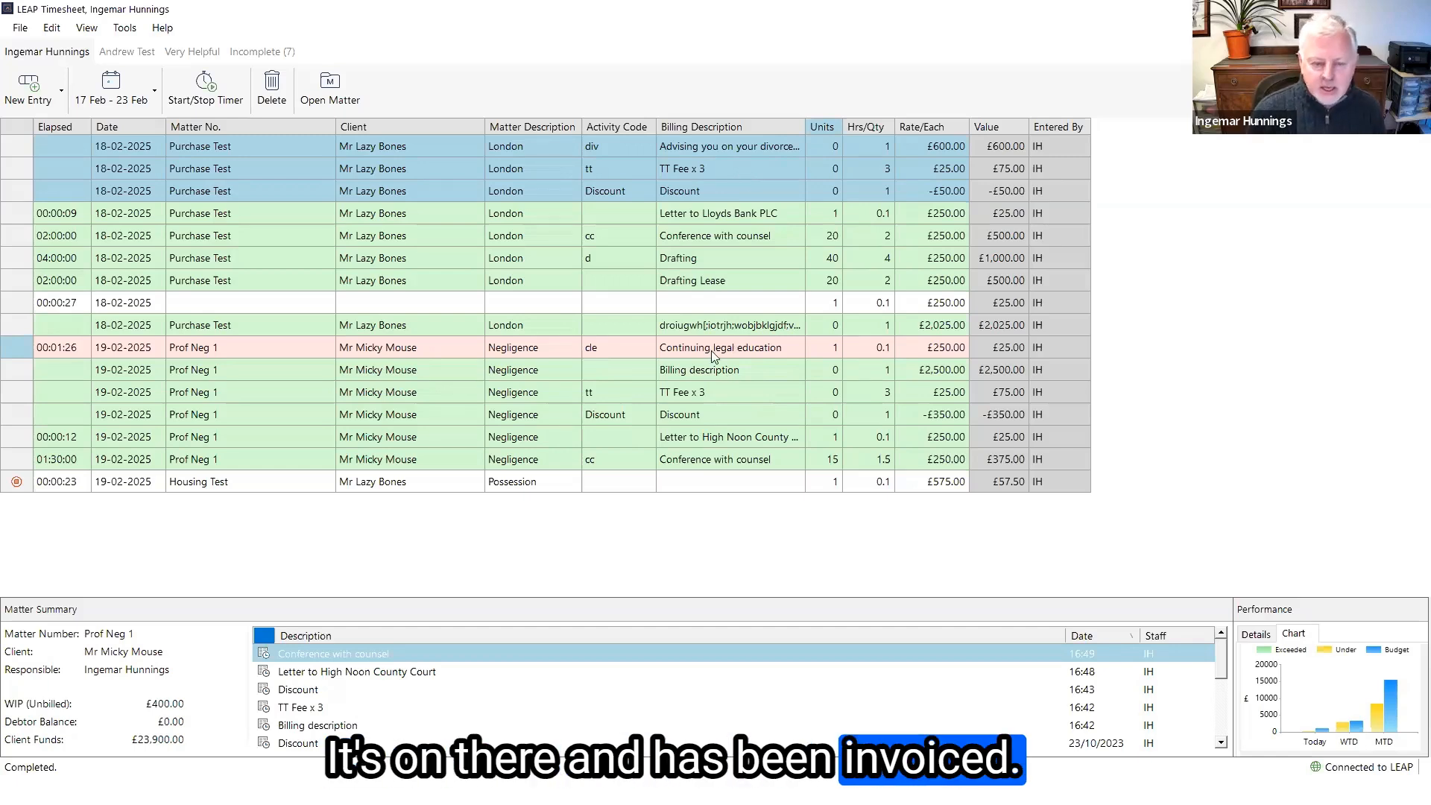
Step: Post the Continuing legal education entry to Prof Neg 1, and check it in the matter's time and fees without editing it
left_click(753, 373)
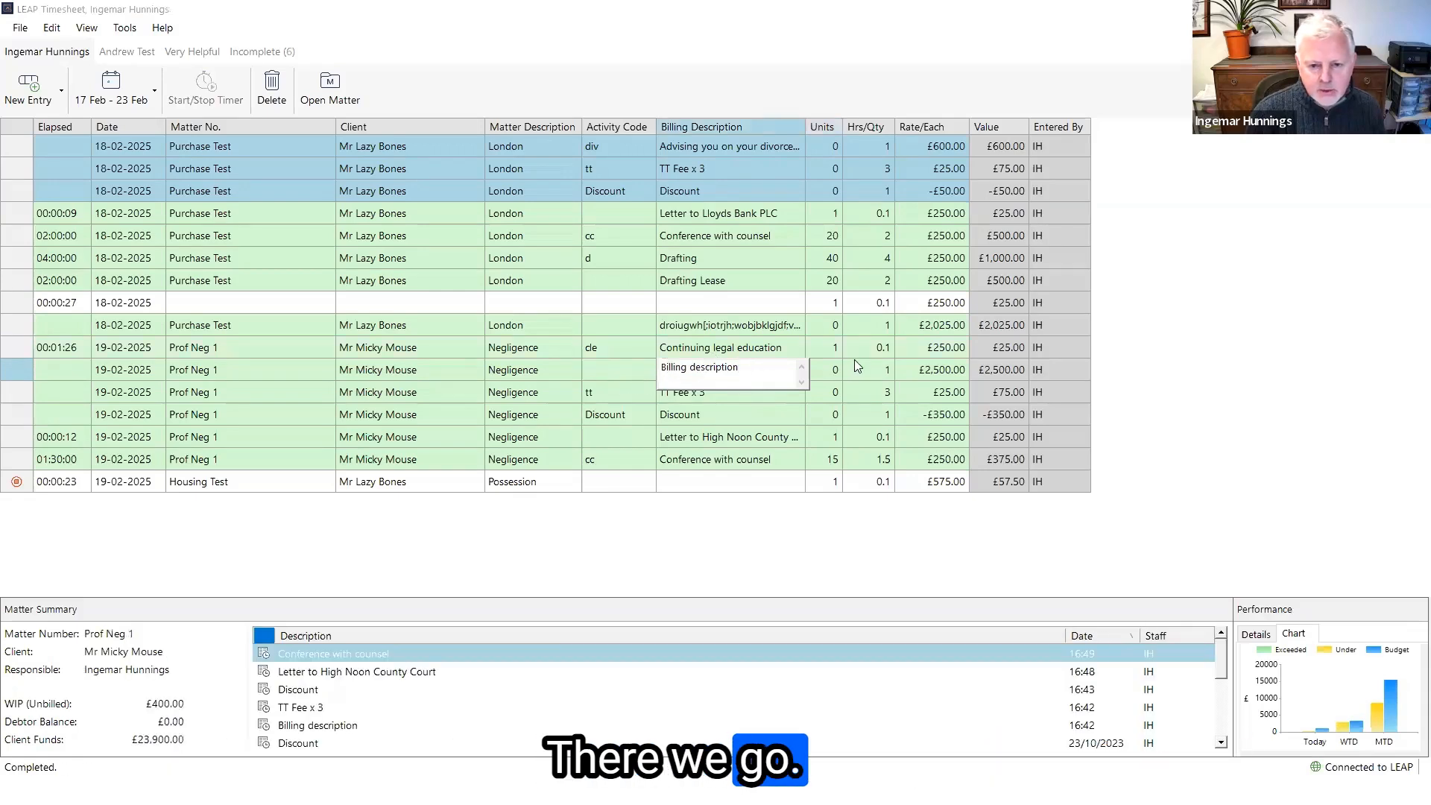
left_click(853, 794)
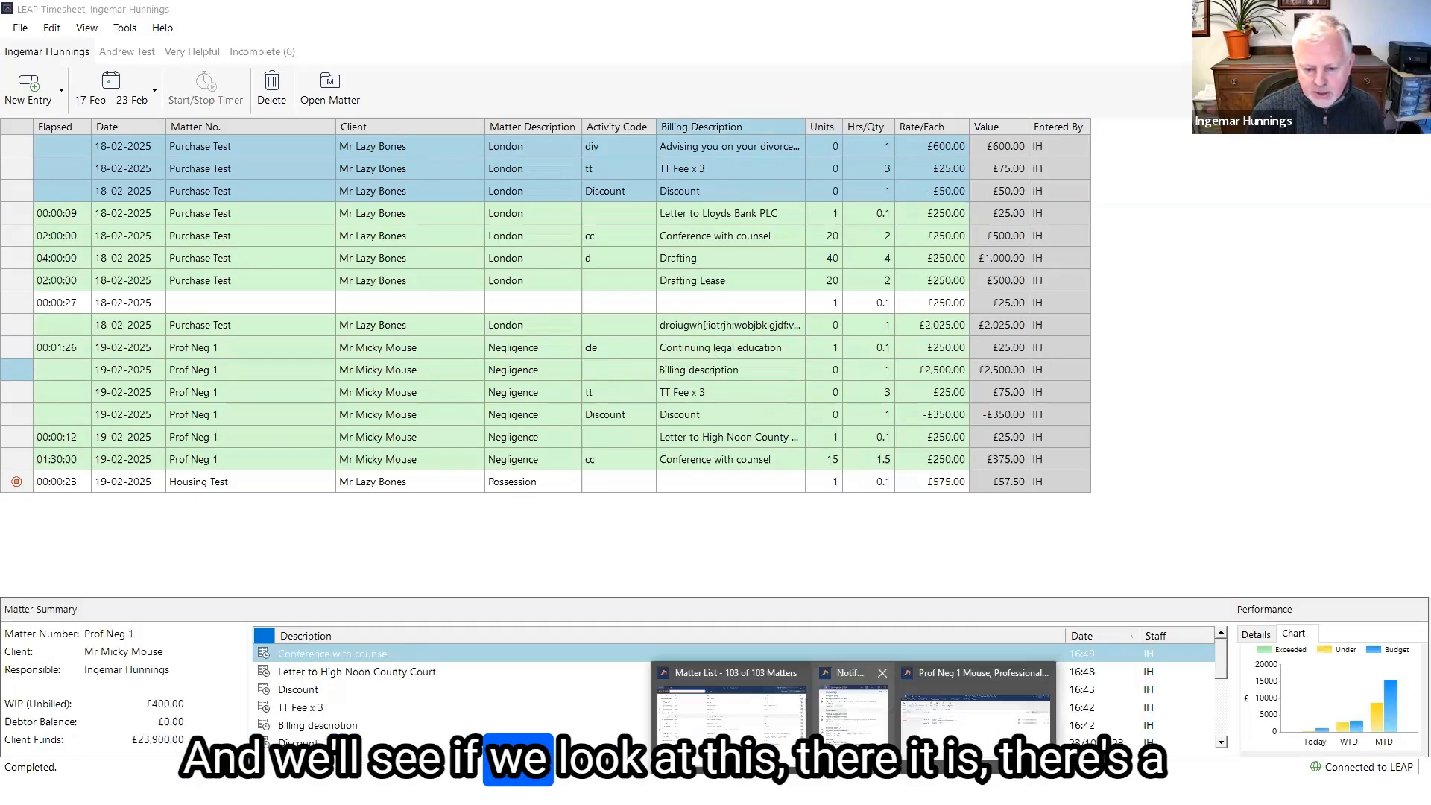
left_click(975, 704)
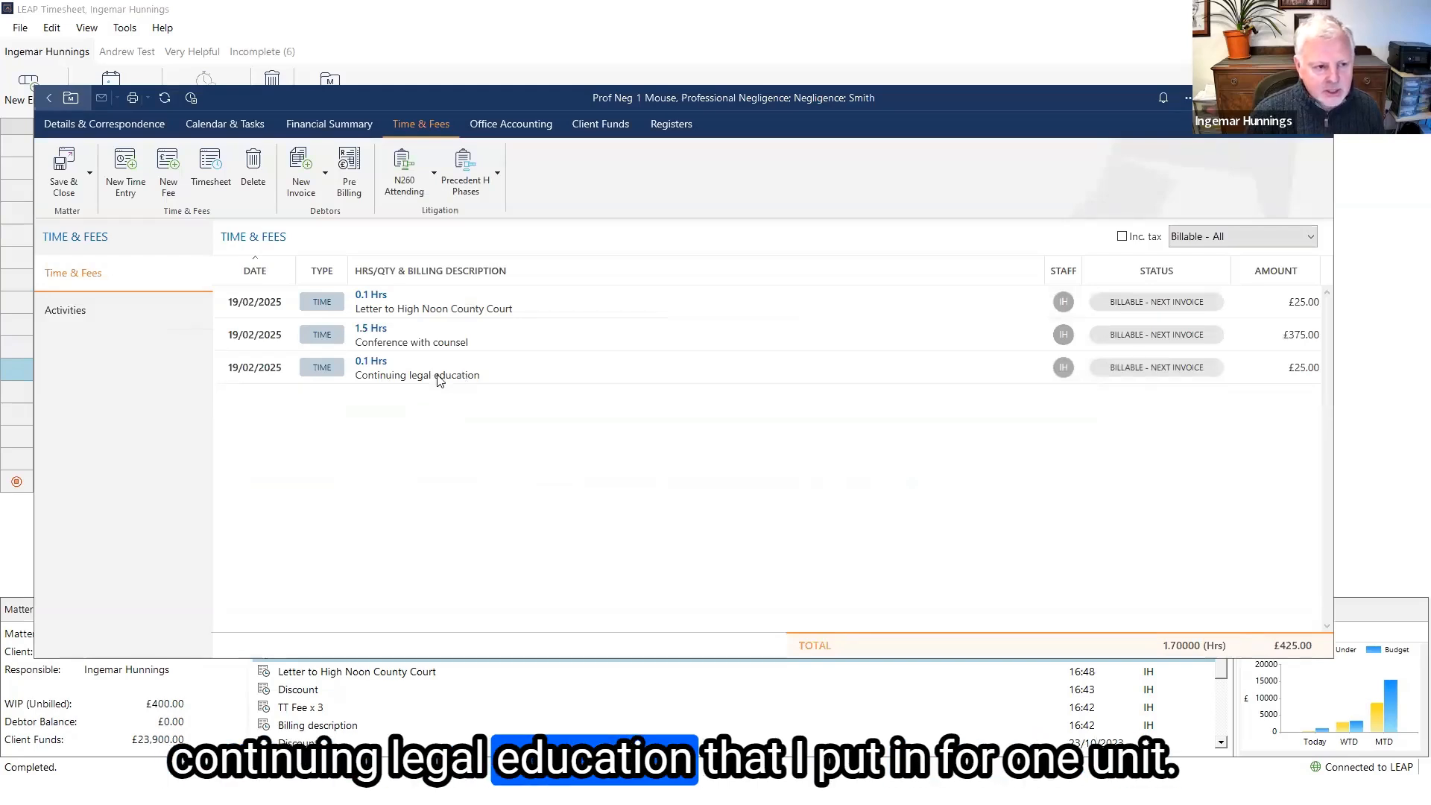
double_click(392, 369)
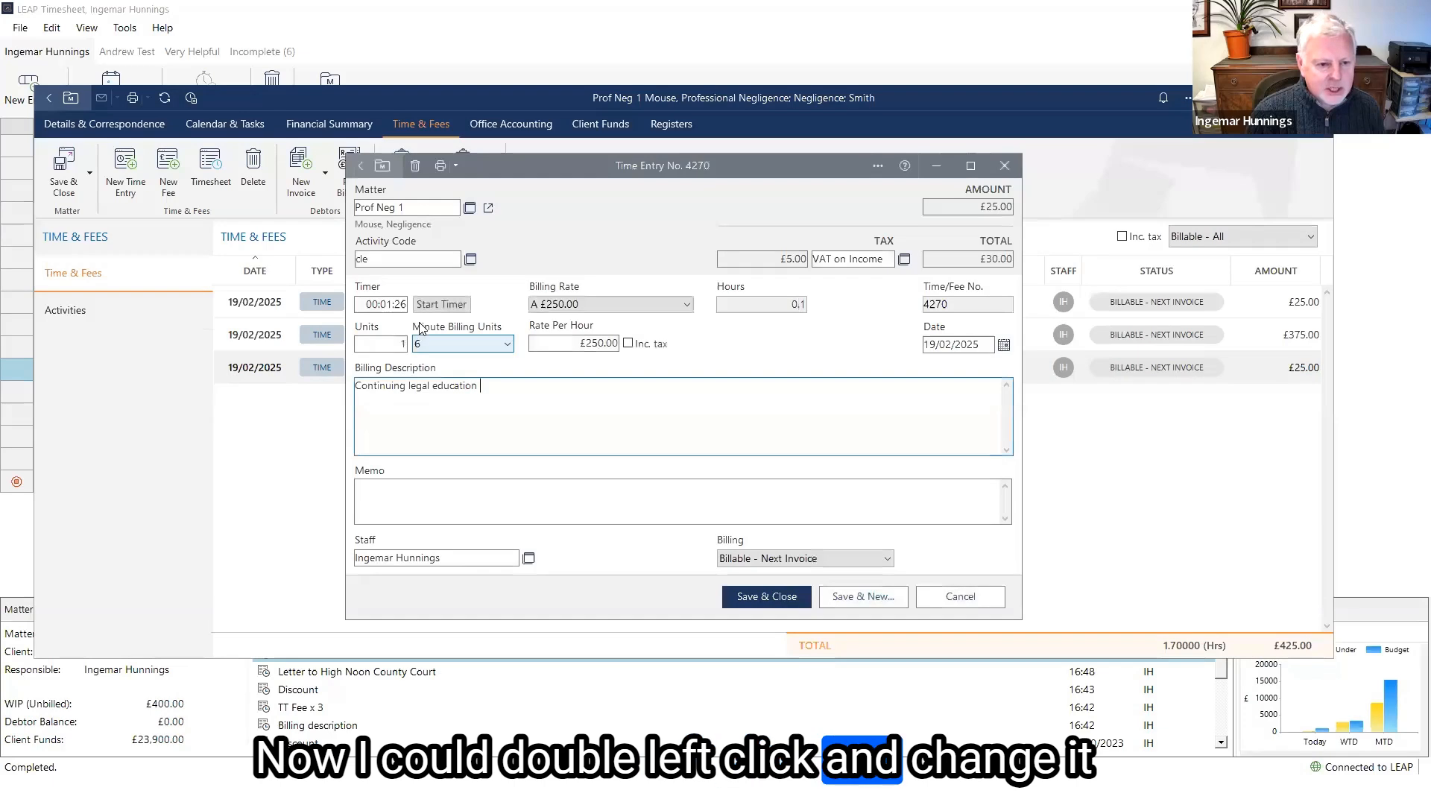
left_click(963, 598)
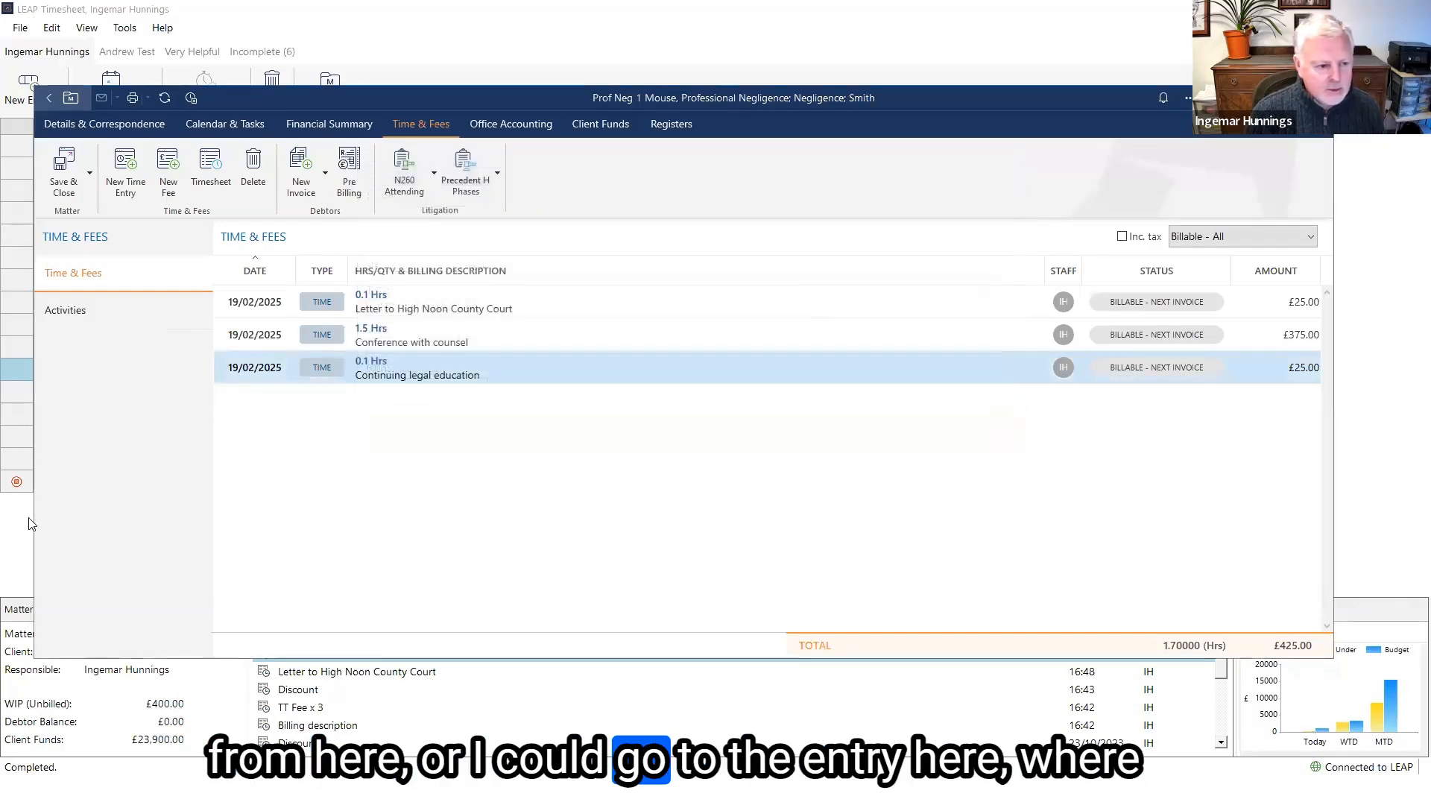
Step: Set the Continuing legal education entry to 22 units in the timesheet and check the update in the matter's time and fees
left_click(17, 537)
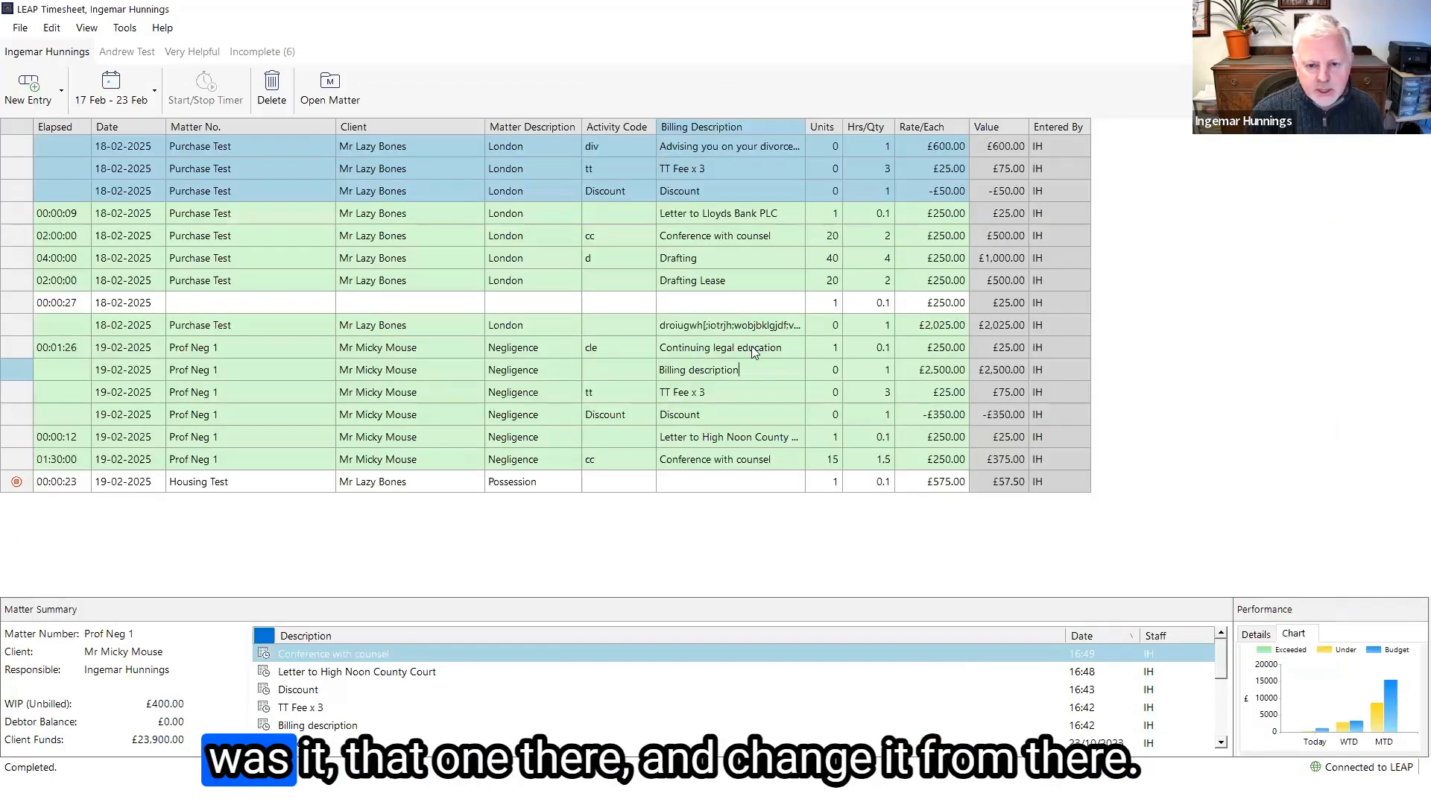
left_click(833, 349)
type("22")
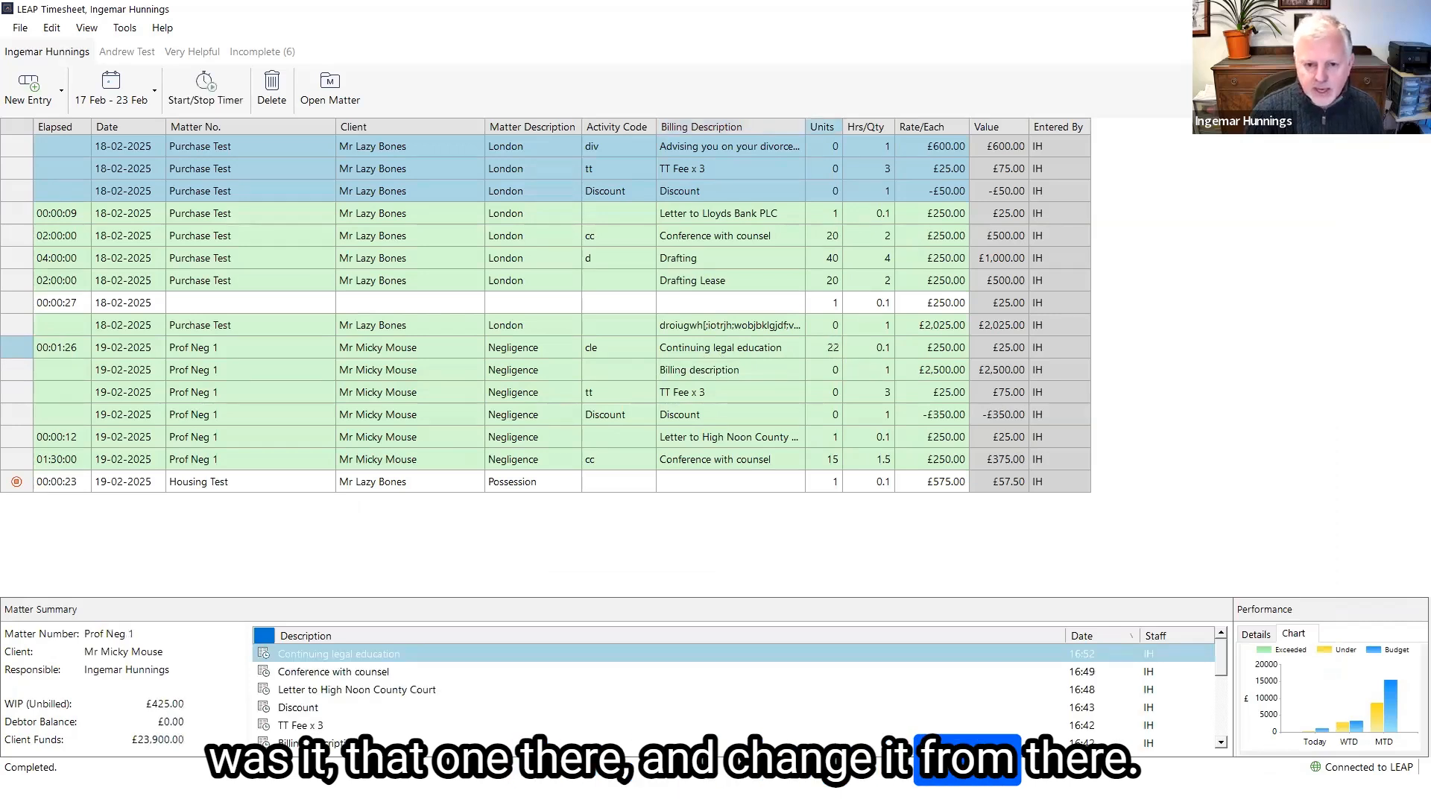
left_click(763, 280)
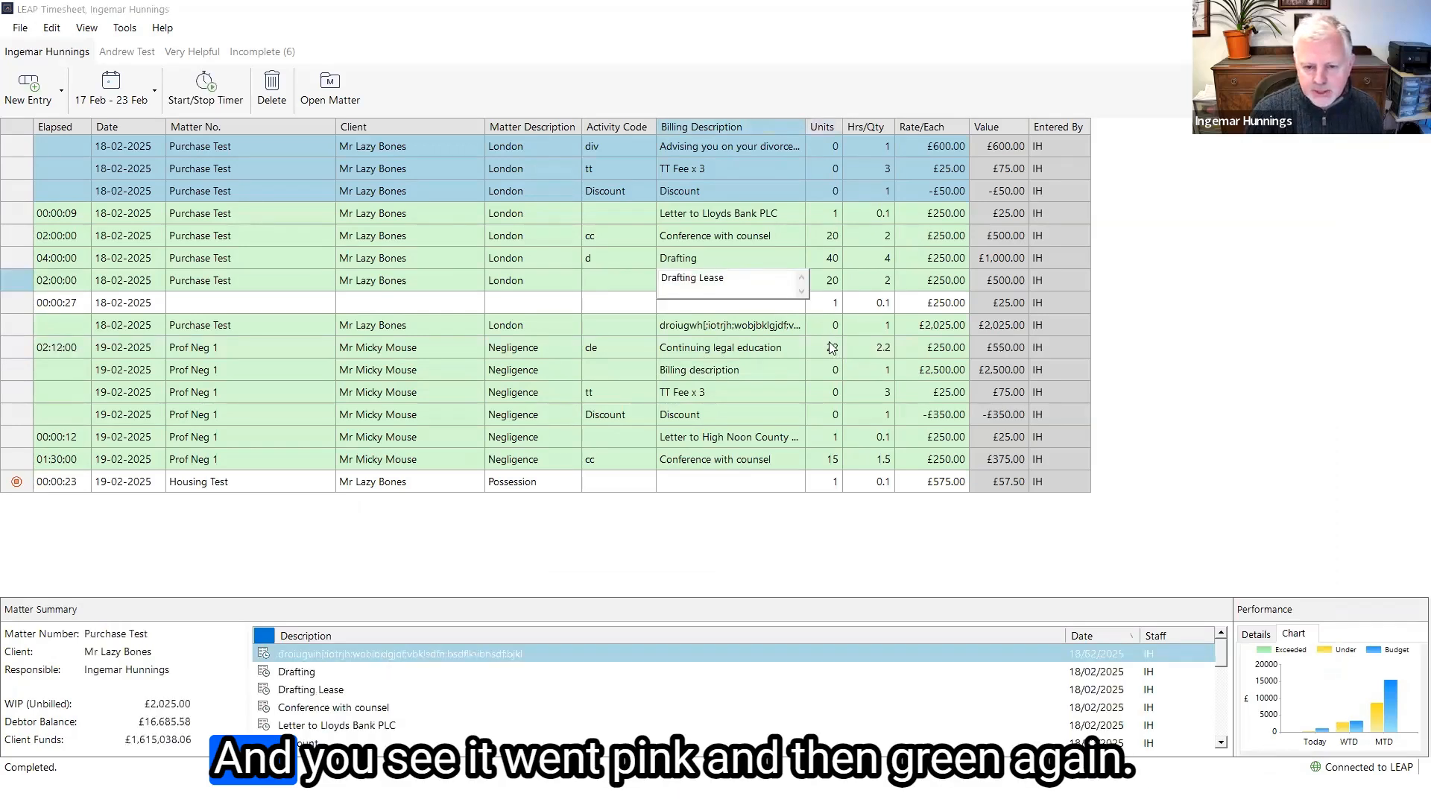
left_click(854, 789)
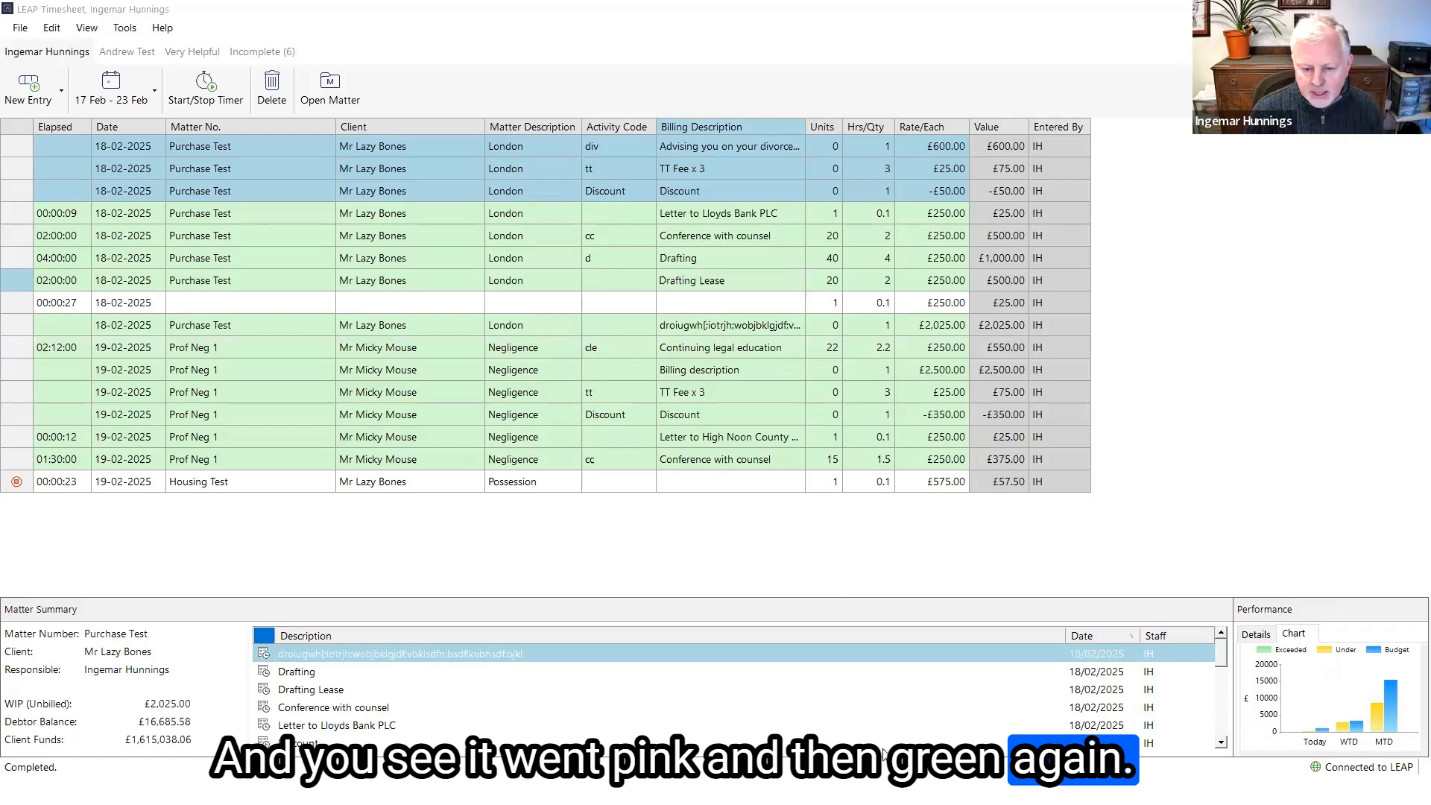
left_click(975, 712)
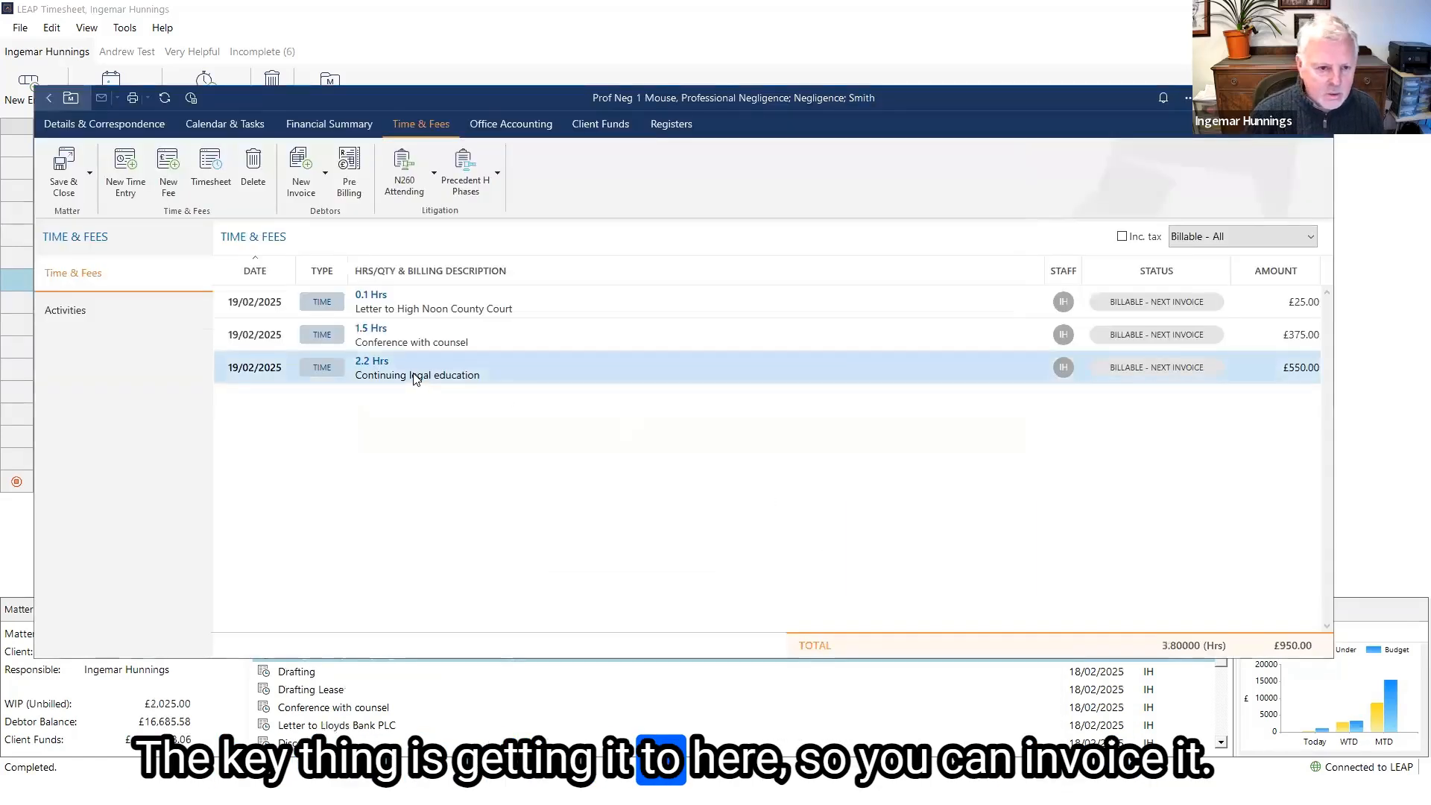